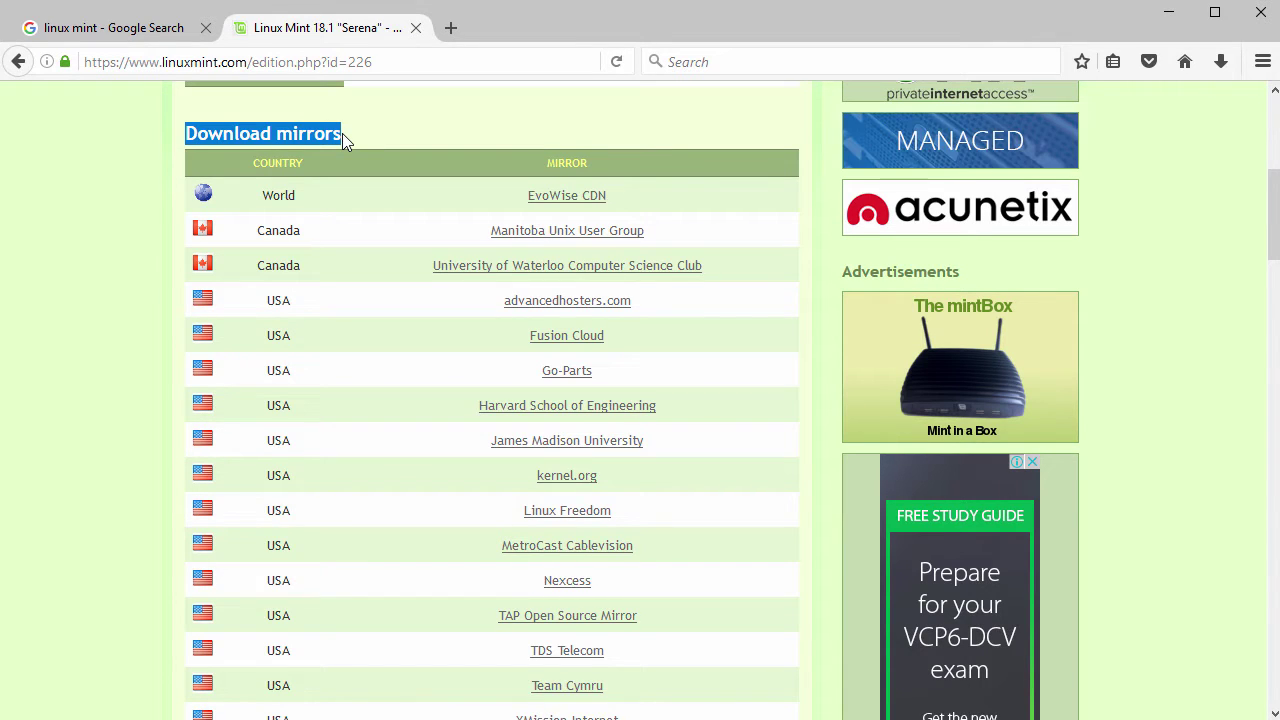
left_click(562, 197)
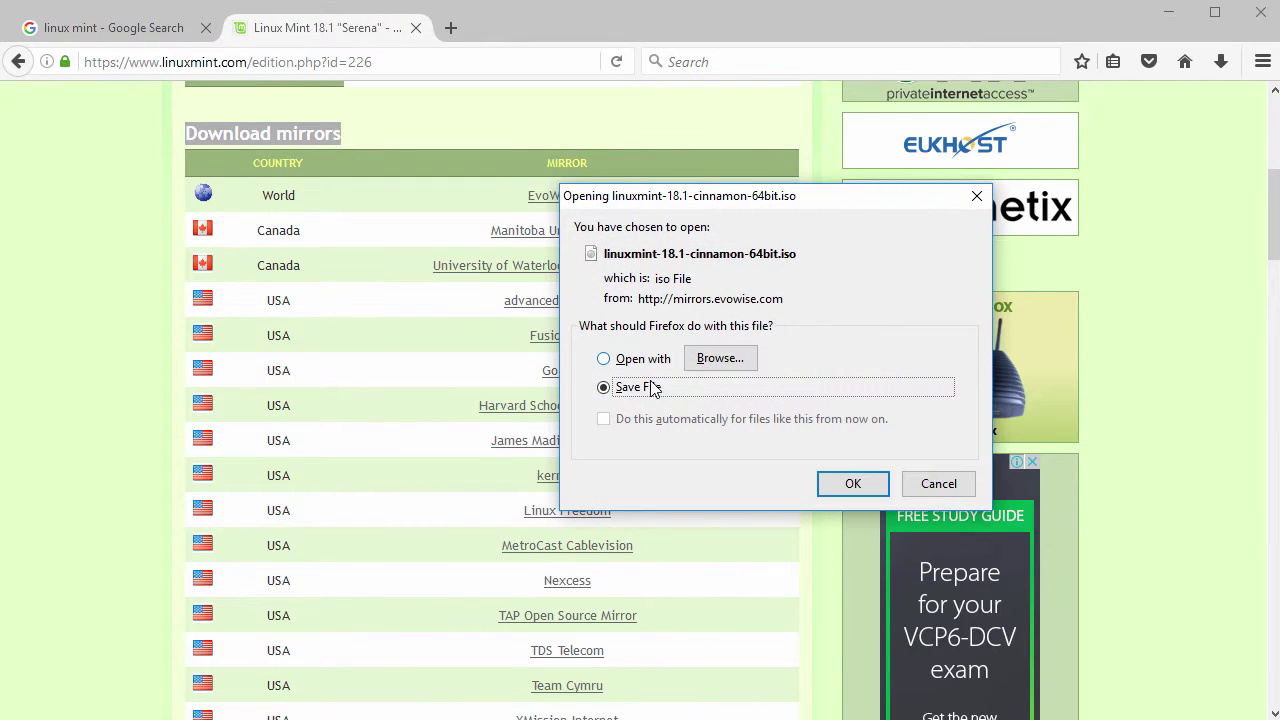
left_click(850, 483)
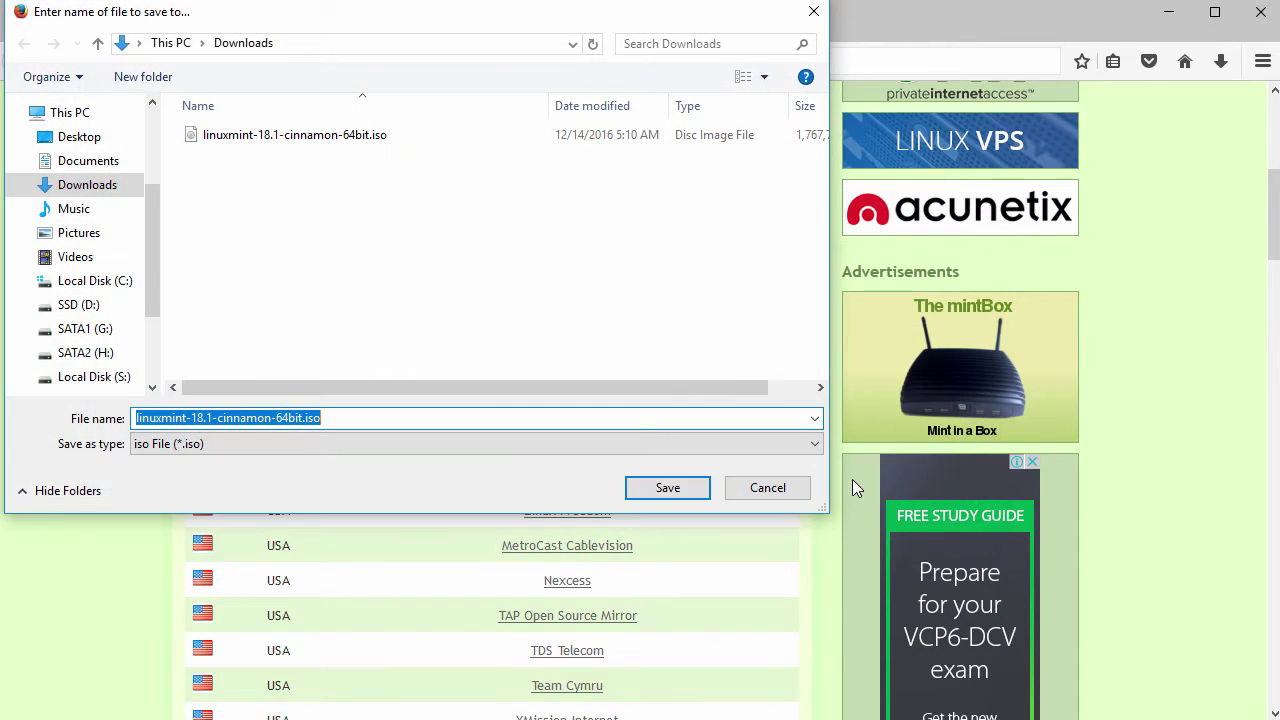
left_click(685, 486)
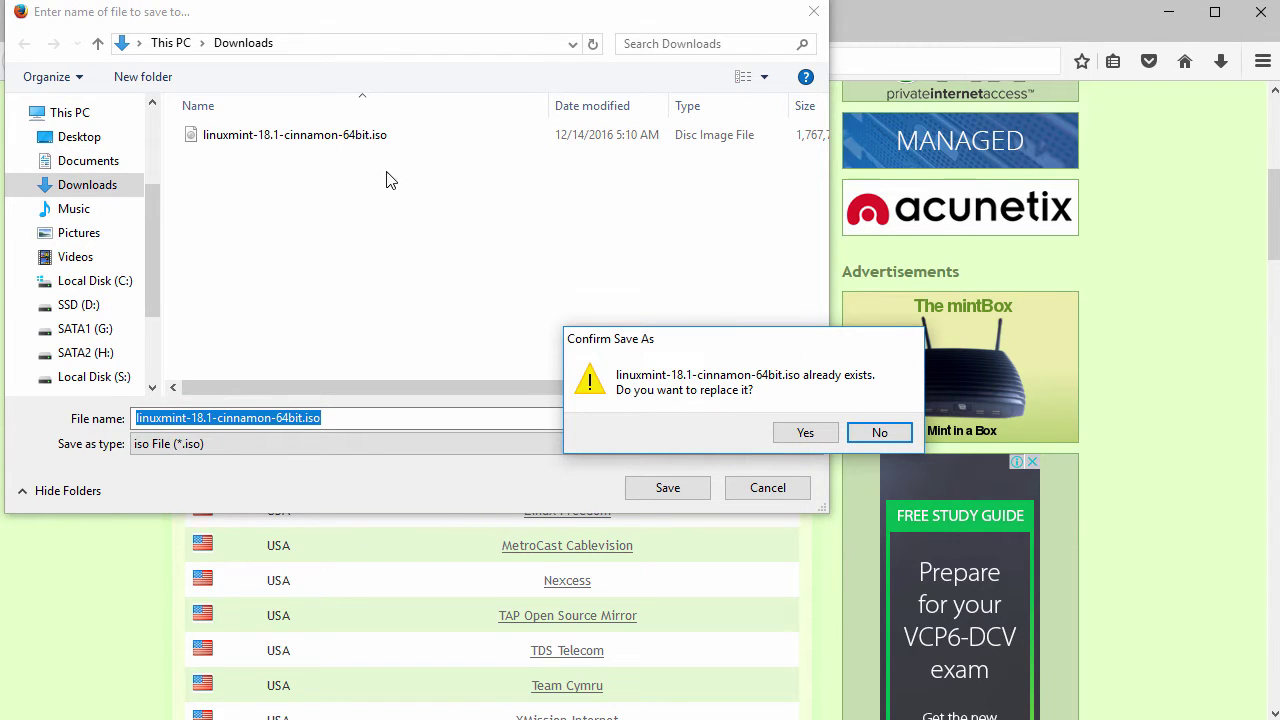
left_click(879, 432)
left_click(766, 489)
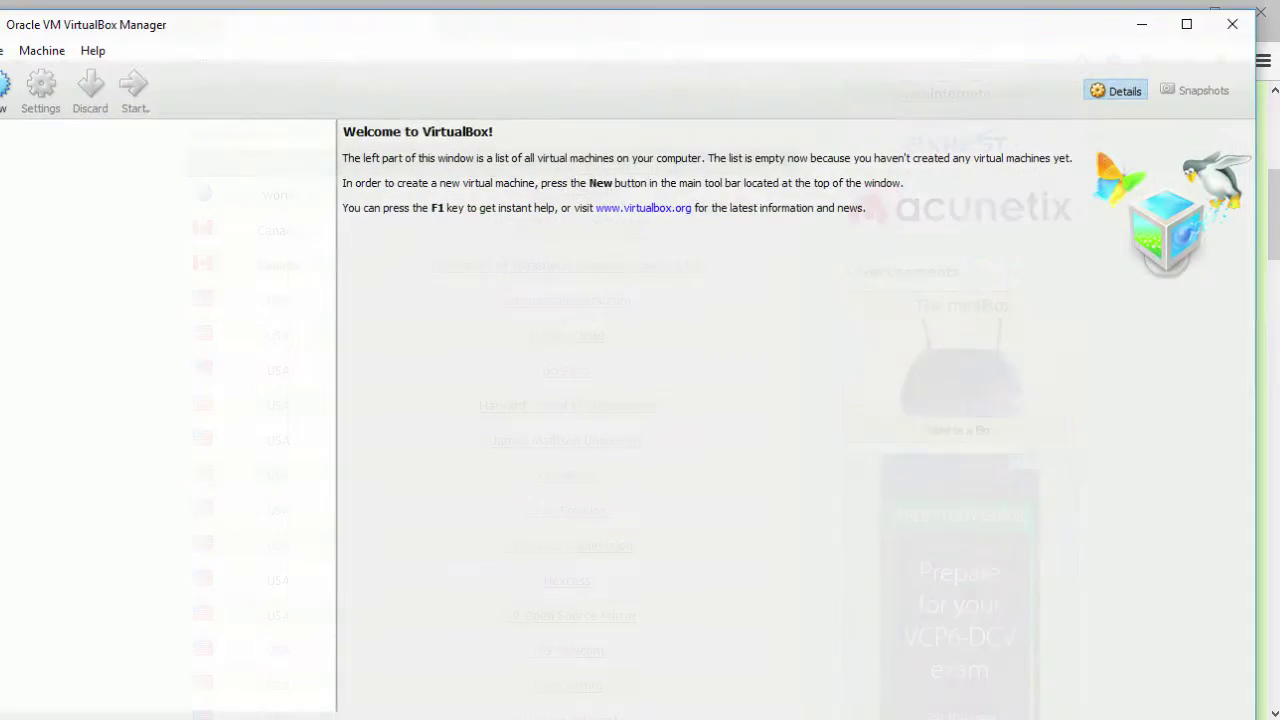
Start a new machine named LinuxMint18.1 with type Linux and version Ubuntu (64-bit)
left_click(20, 88)
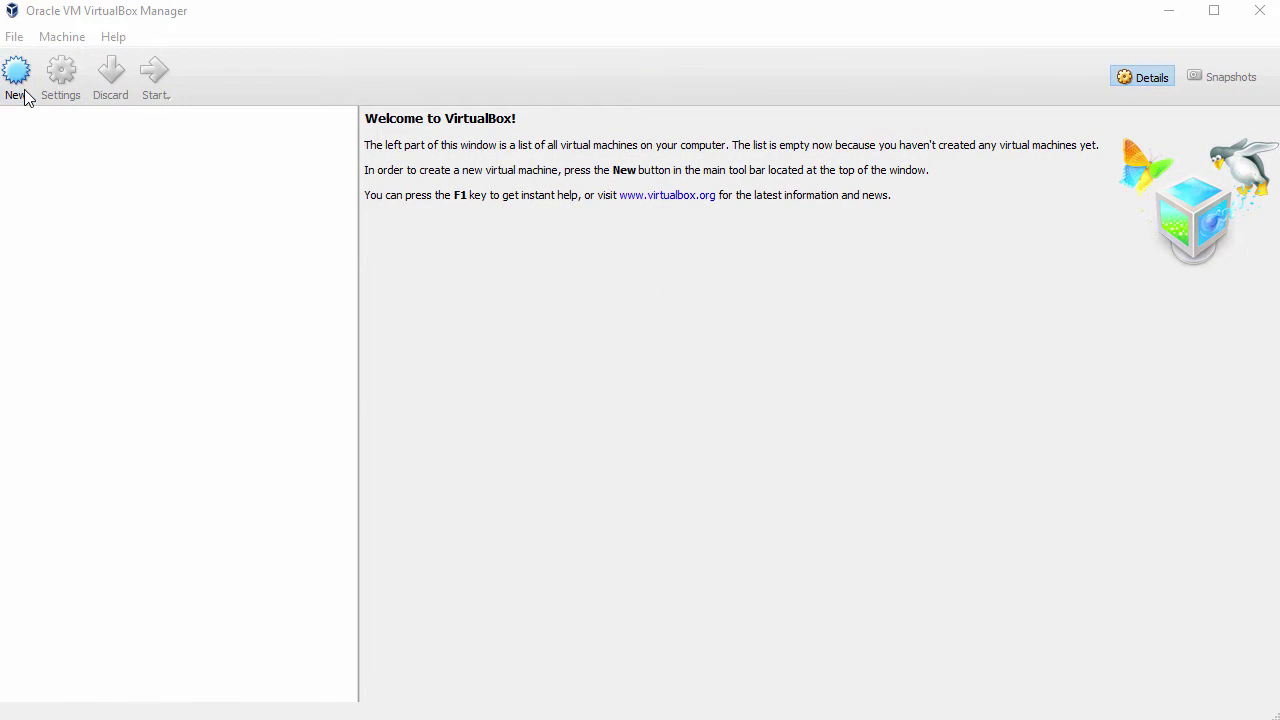
left_click(564, 370)
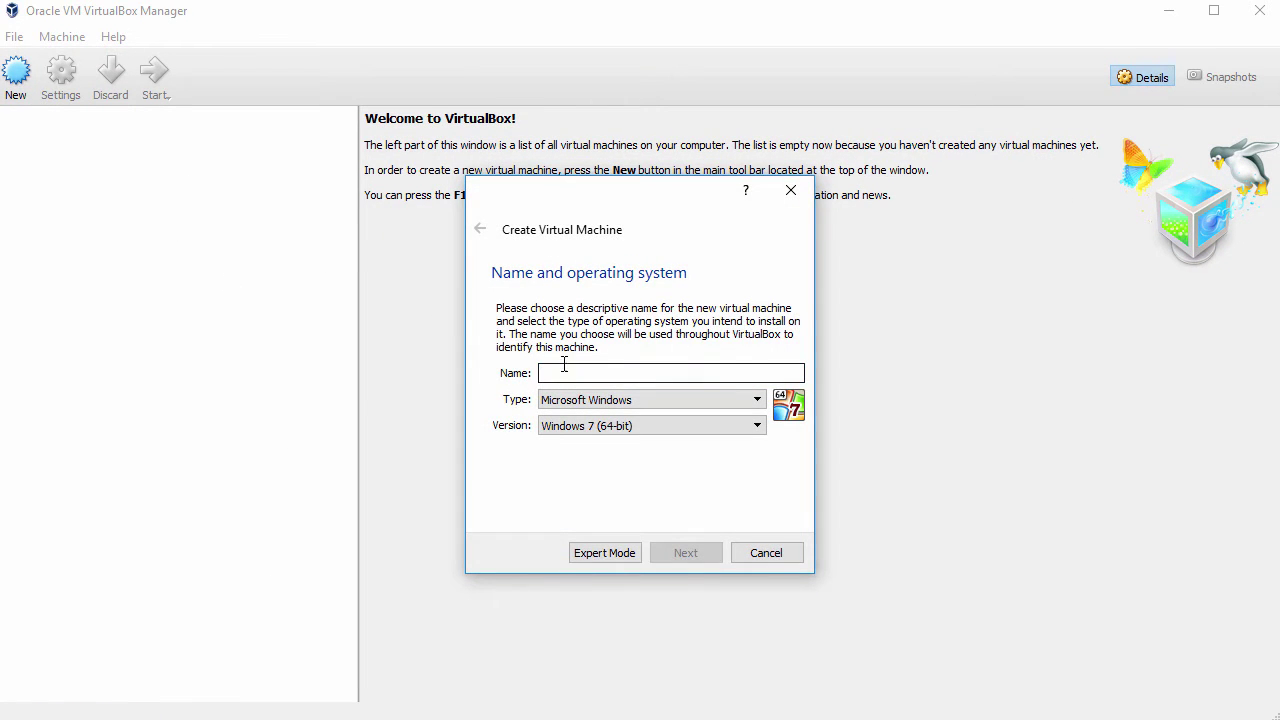
type("Linux")
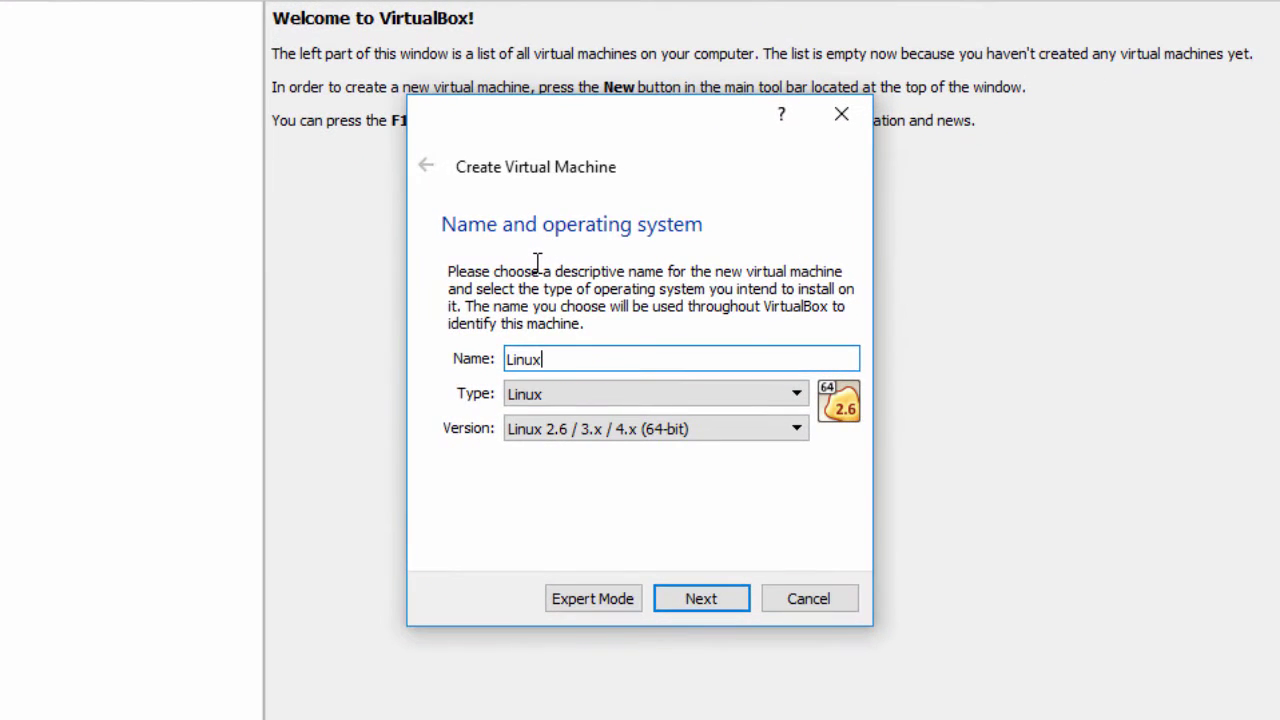
type("Mint18.1")
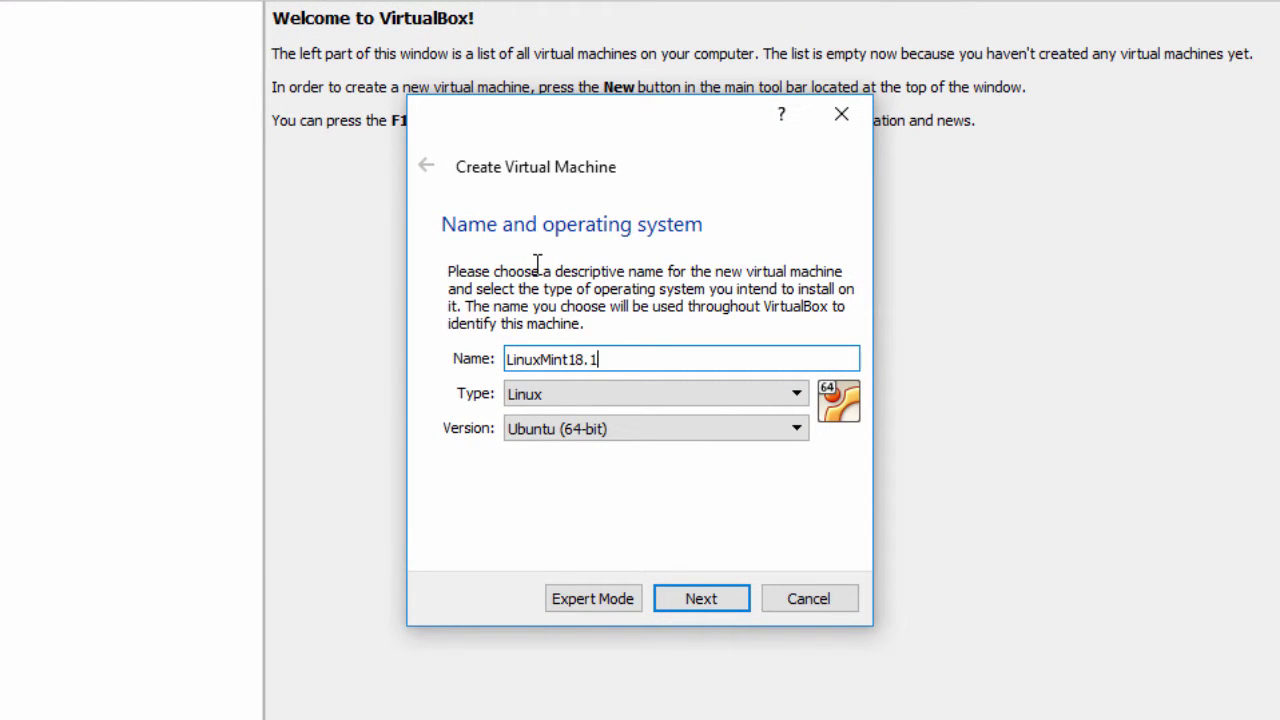
left_click(556, 397)
left_click(556, 401)
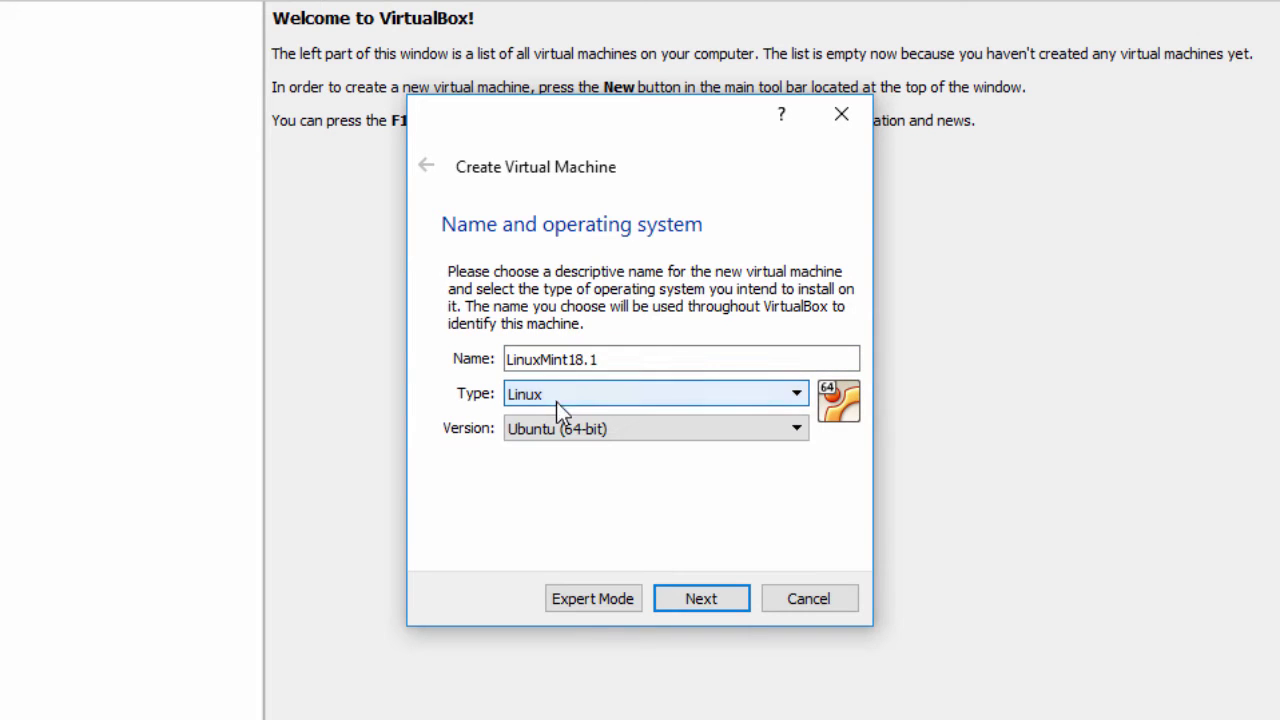
left_click(556, 424)
left_click(556, 424)
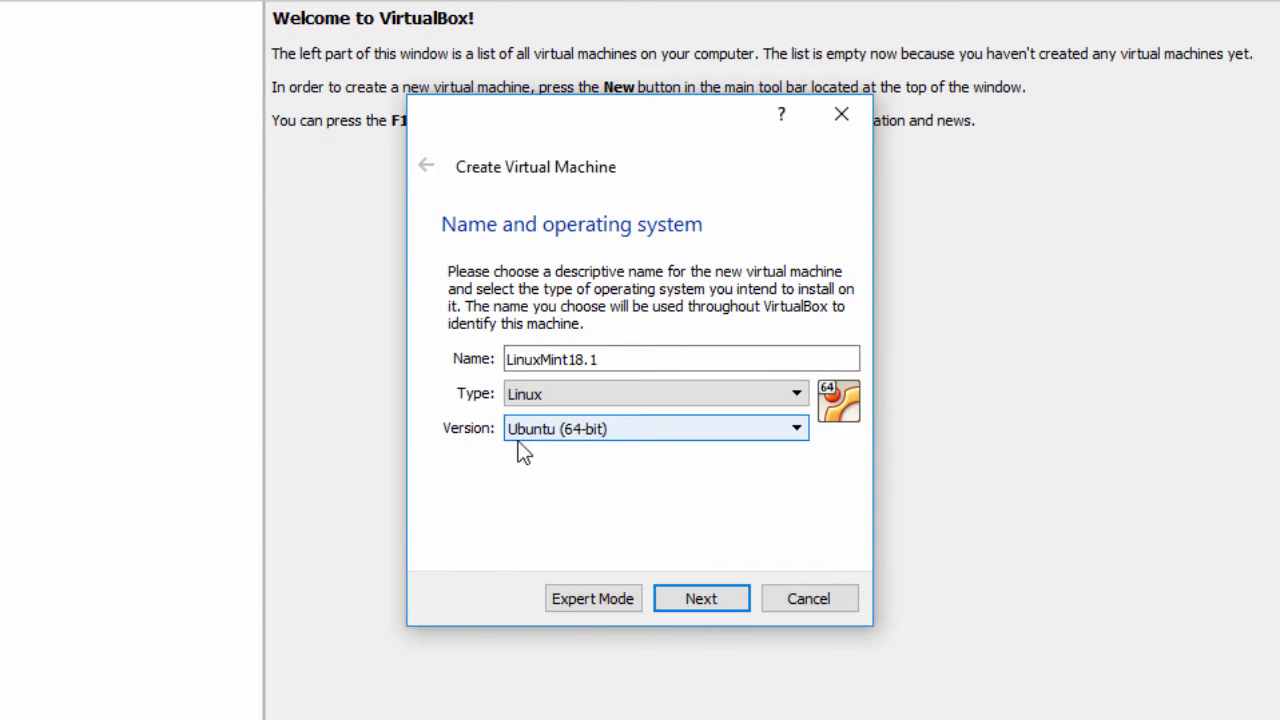
left_click(716, 605)
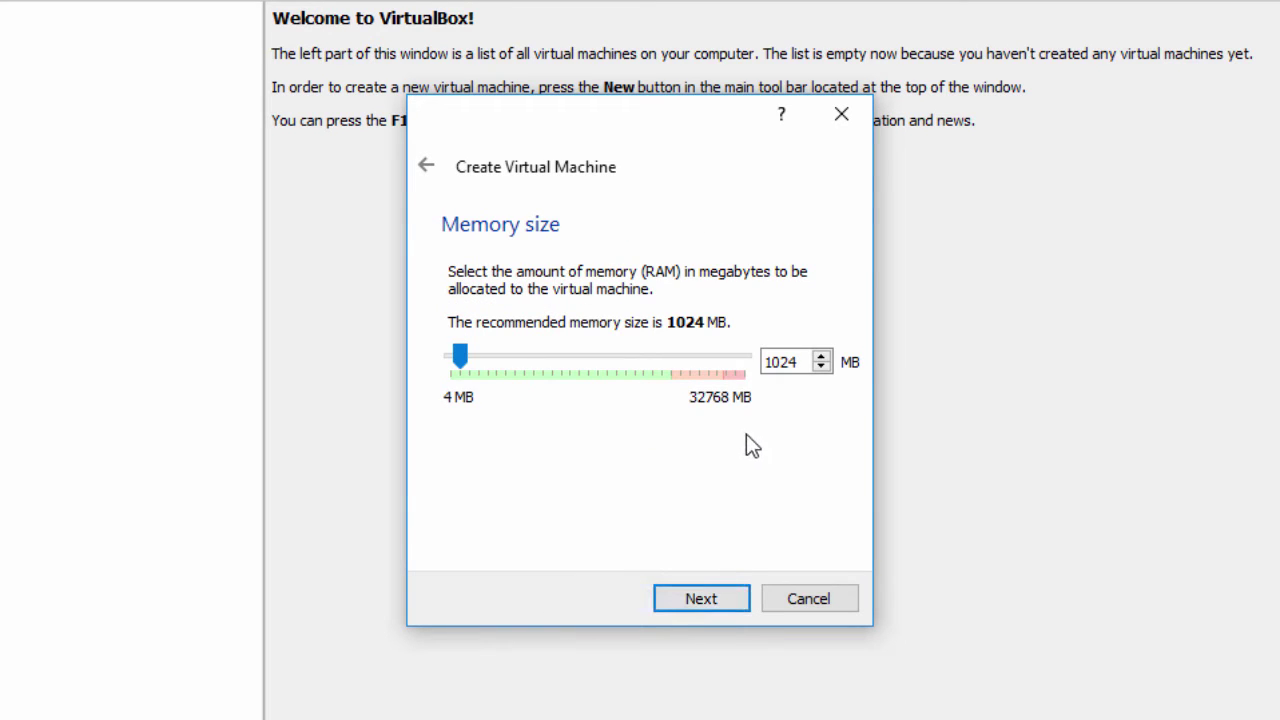
Set the machine's memory size to 2048 MB
left_click_drag(803, 366, 726, 362)
type("2048")
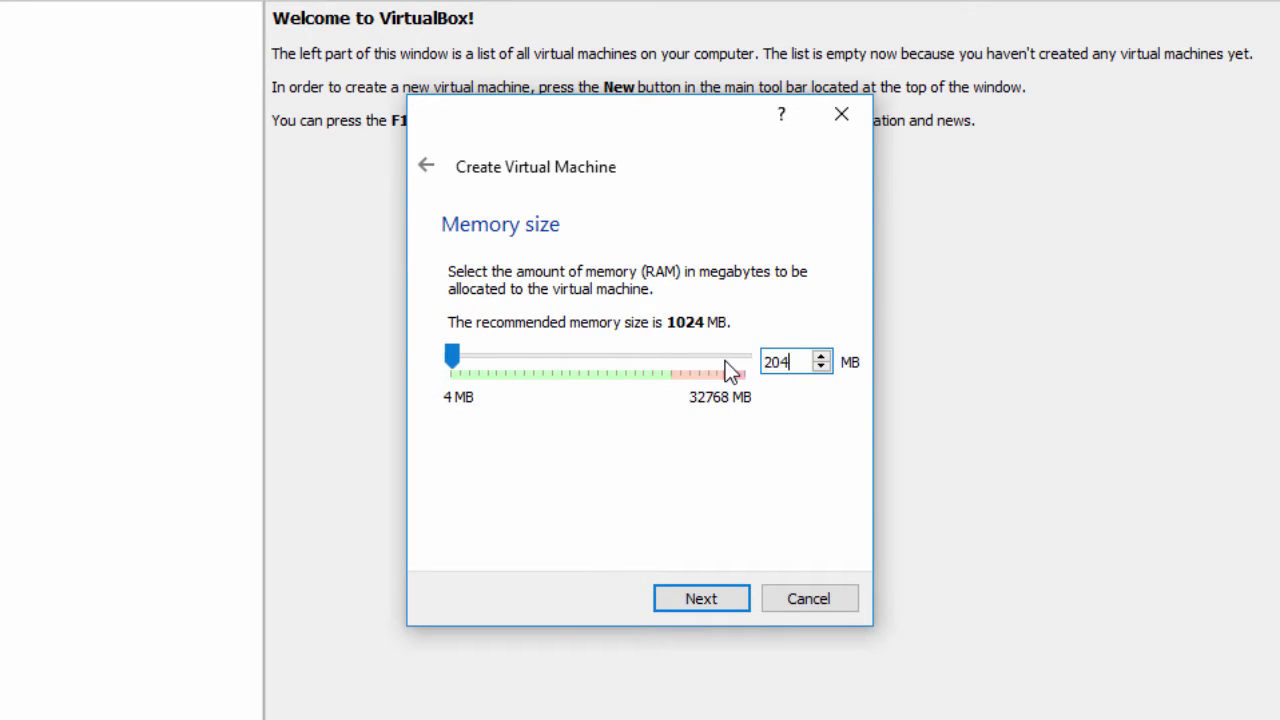
left_click(697, 600)
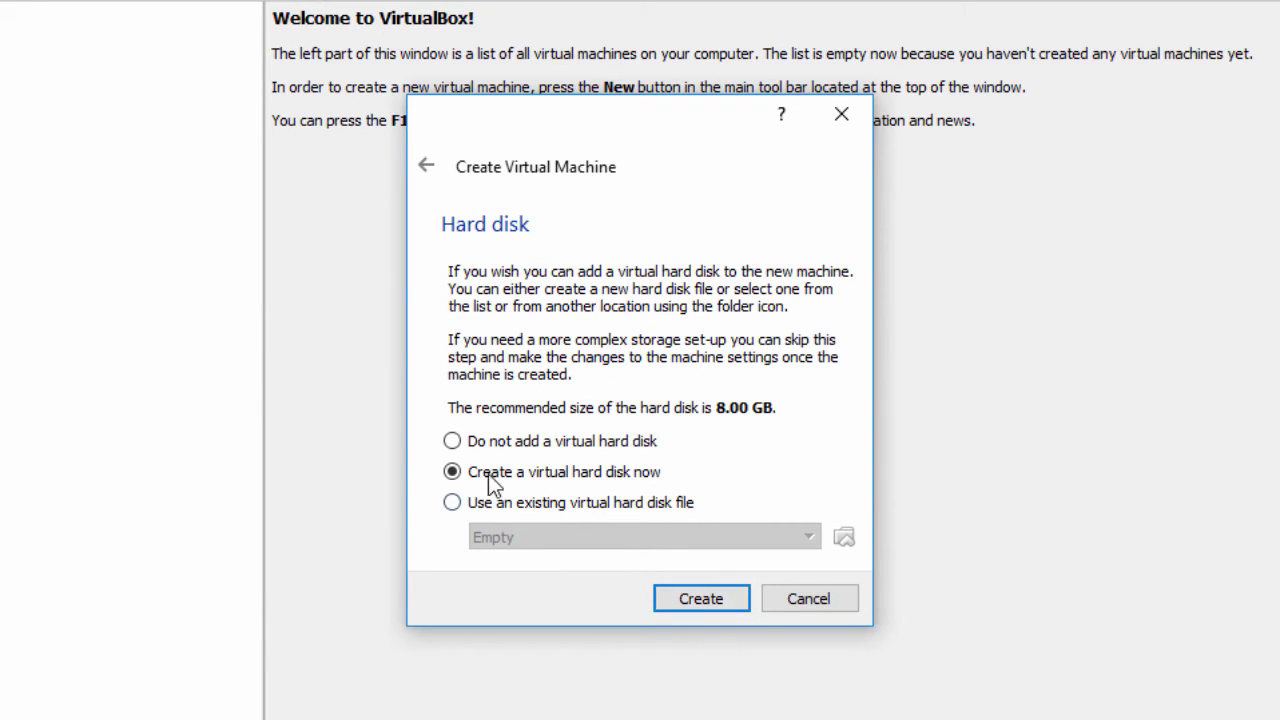
Create a dynamically allocated 87.63 GB VDI virtual disk for the machine
left_click(702, 594)
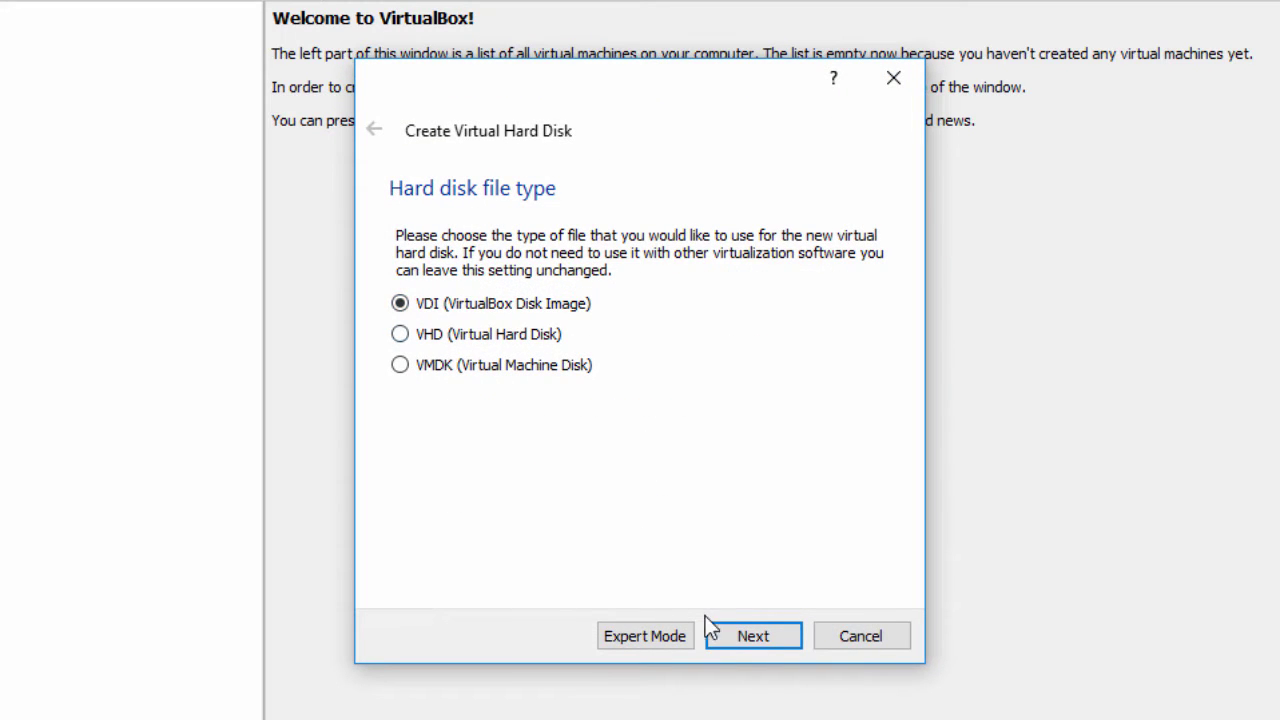
left_click(741, 633)
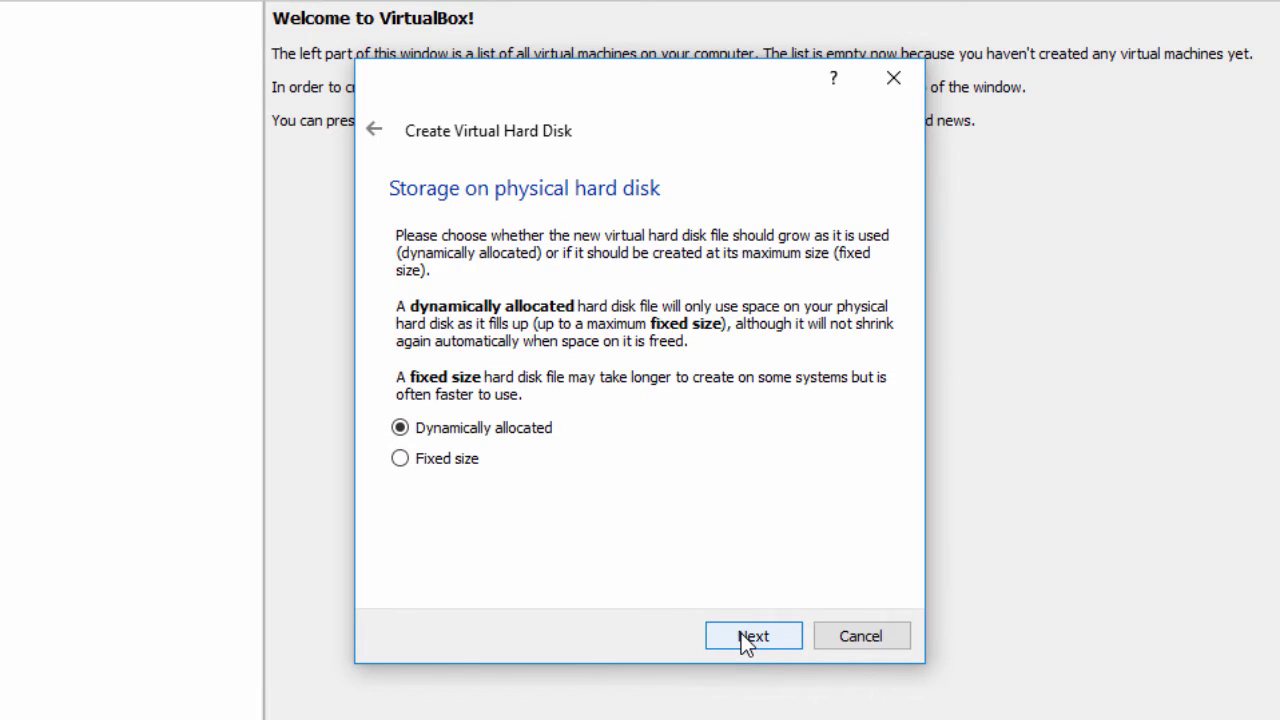
left_click(741, 640)
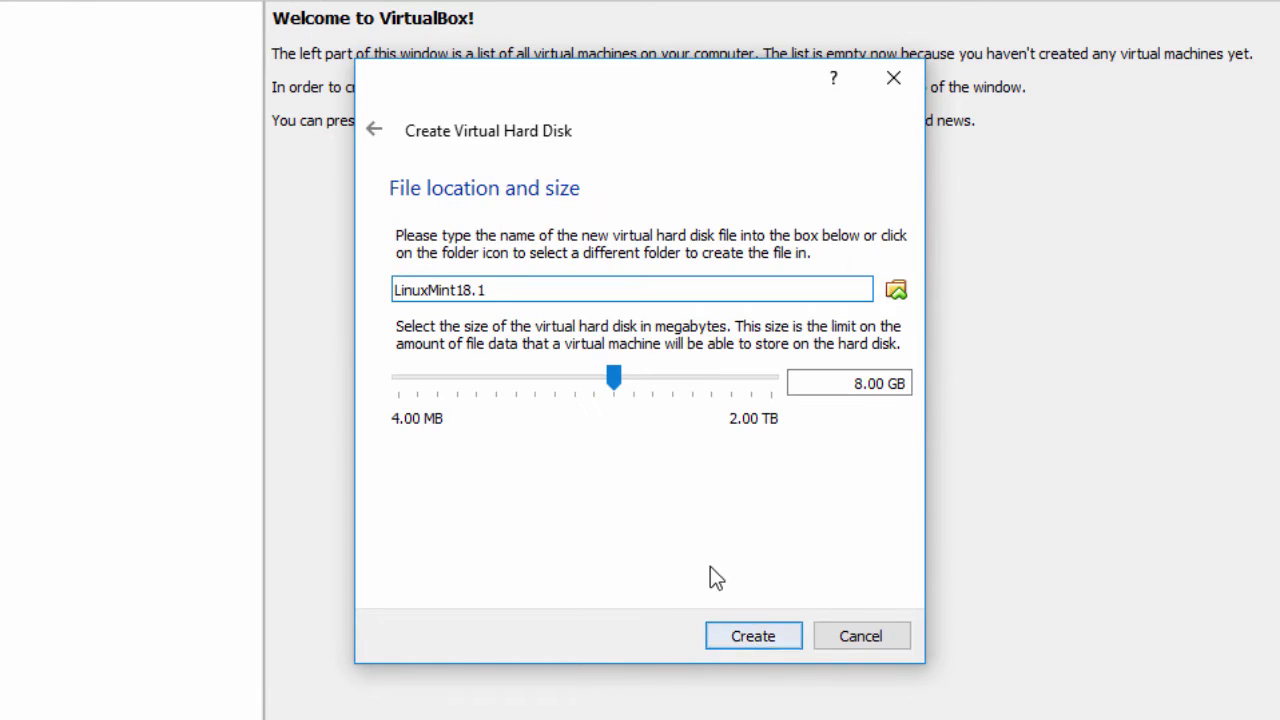
left_click_drag(613, 383, 679, 383)
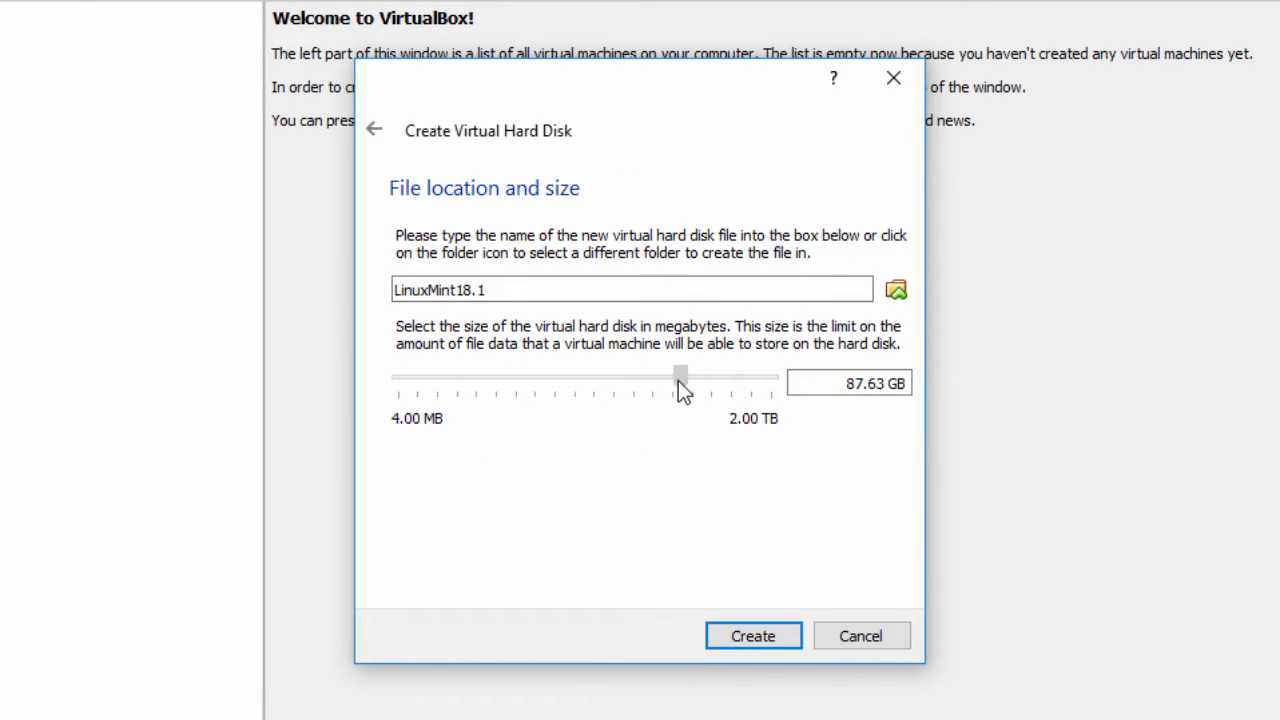
left_click(763, 635)
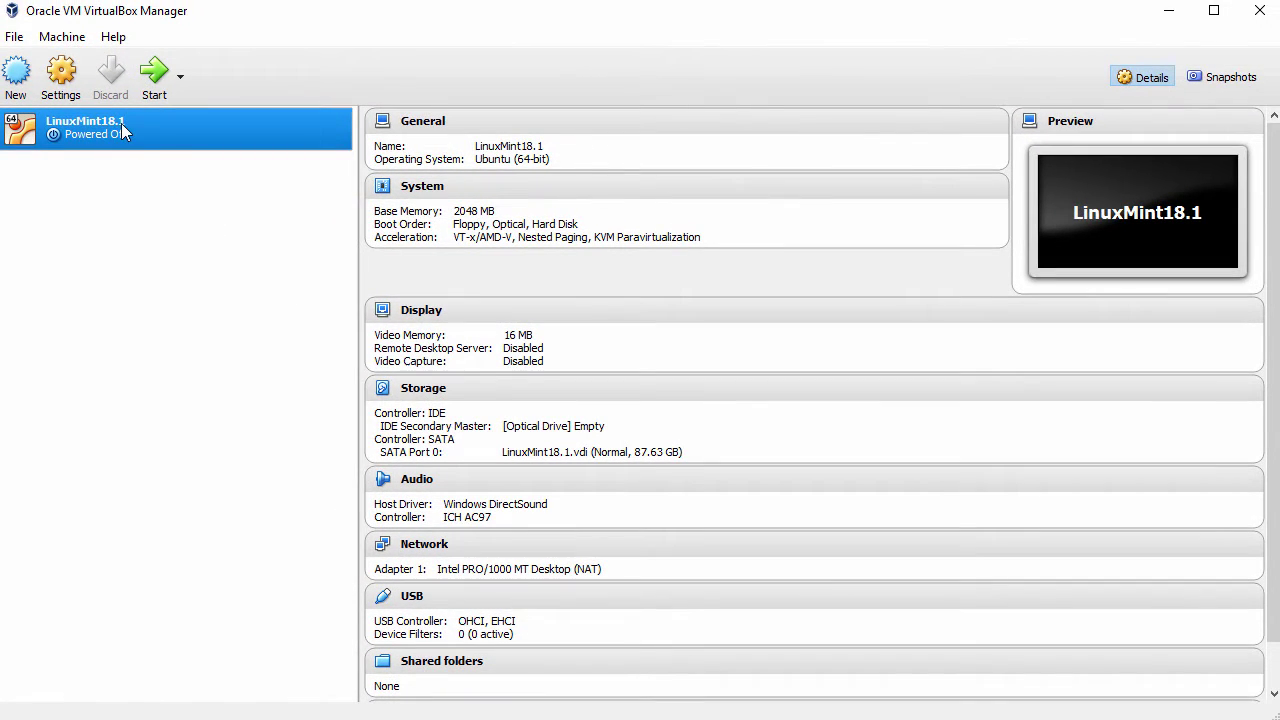
In the machine's settings, make shared clipboard and drag-and-drop both Bidirectional
right_click(121, 123)
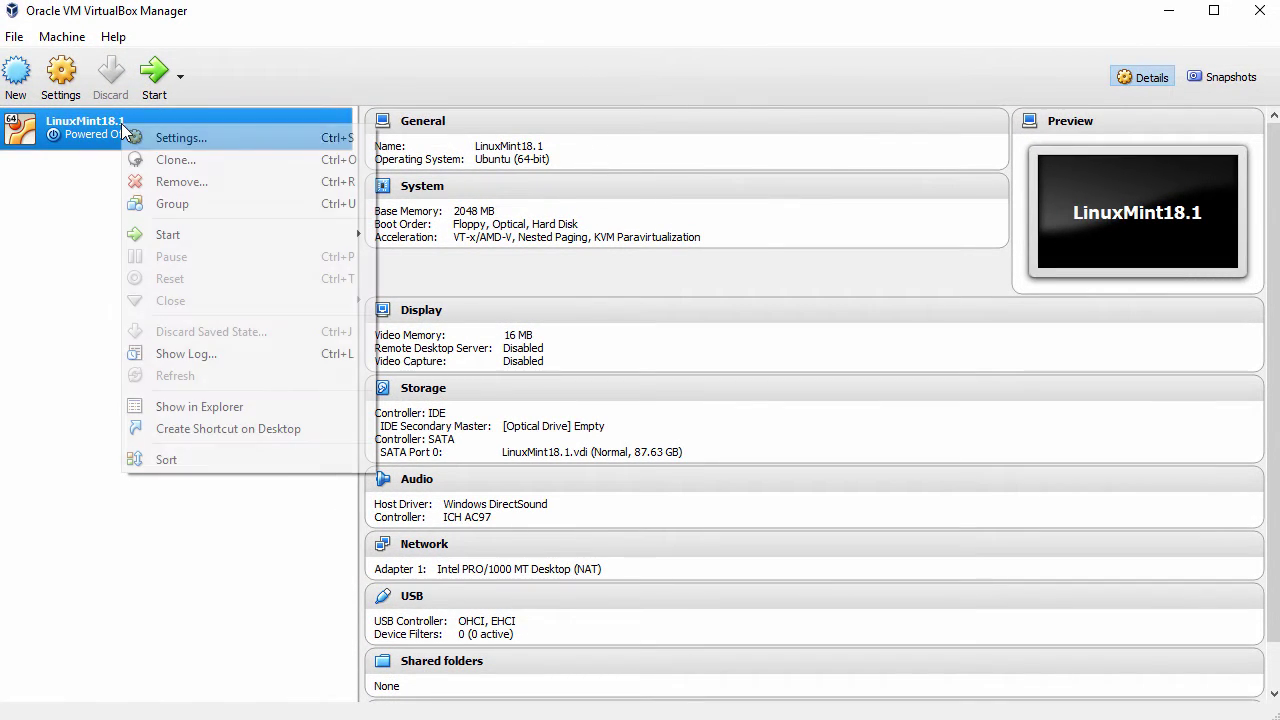
left_click(203, 139)
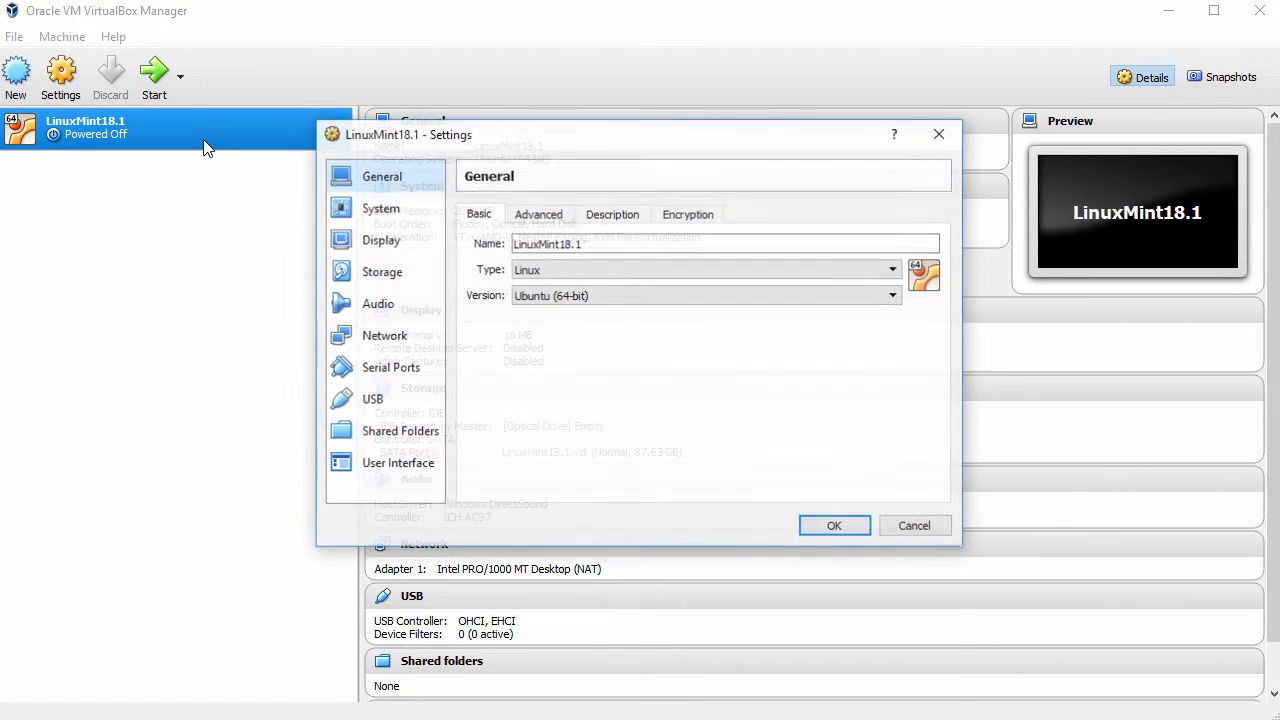
left_click(535, 218)
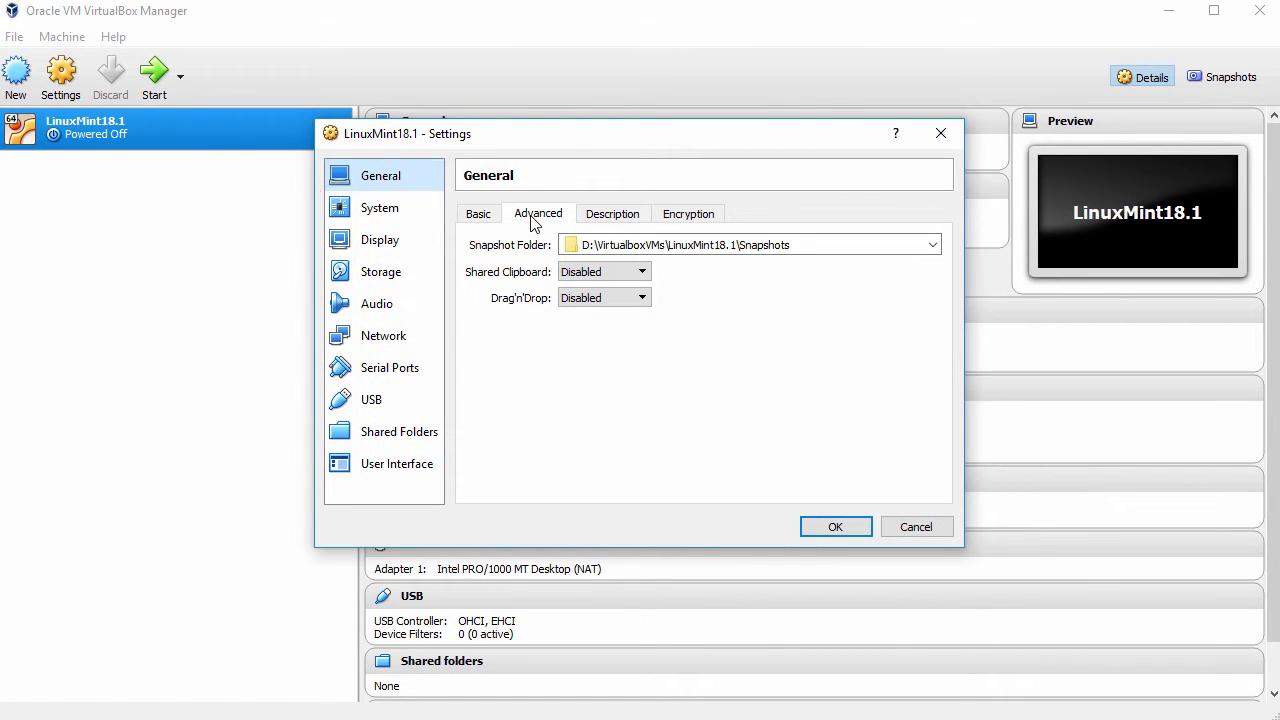
left_click(588, 272)
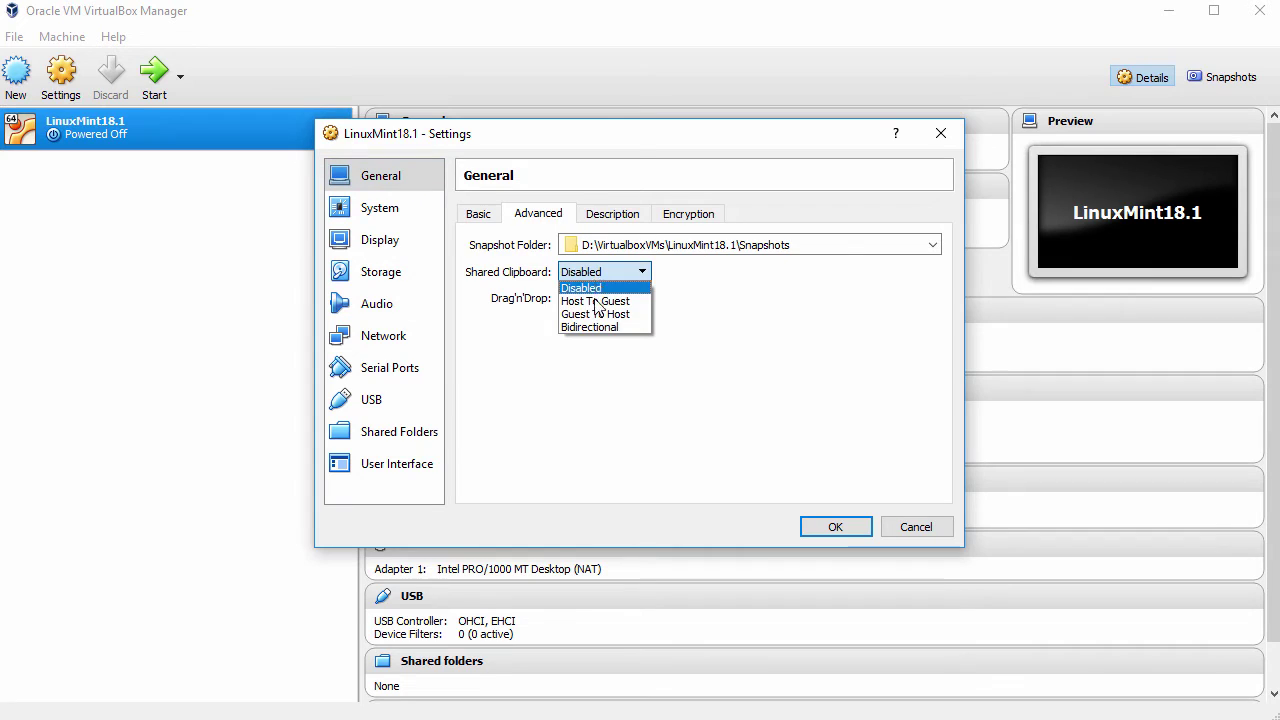
left_click(593, 327)
left_click(591, 298)
left_click(594, 352)
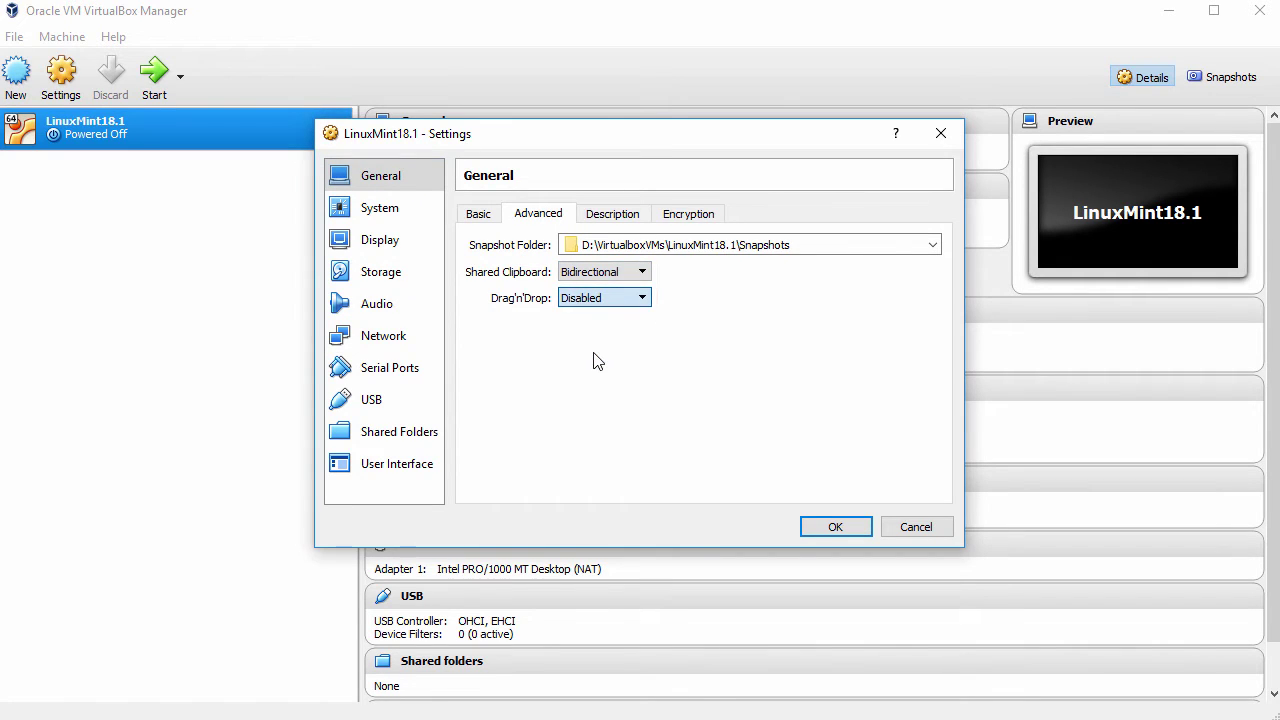
Remove Floppy from the boot order and give the machine 2 processors
left_click(378, 208)
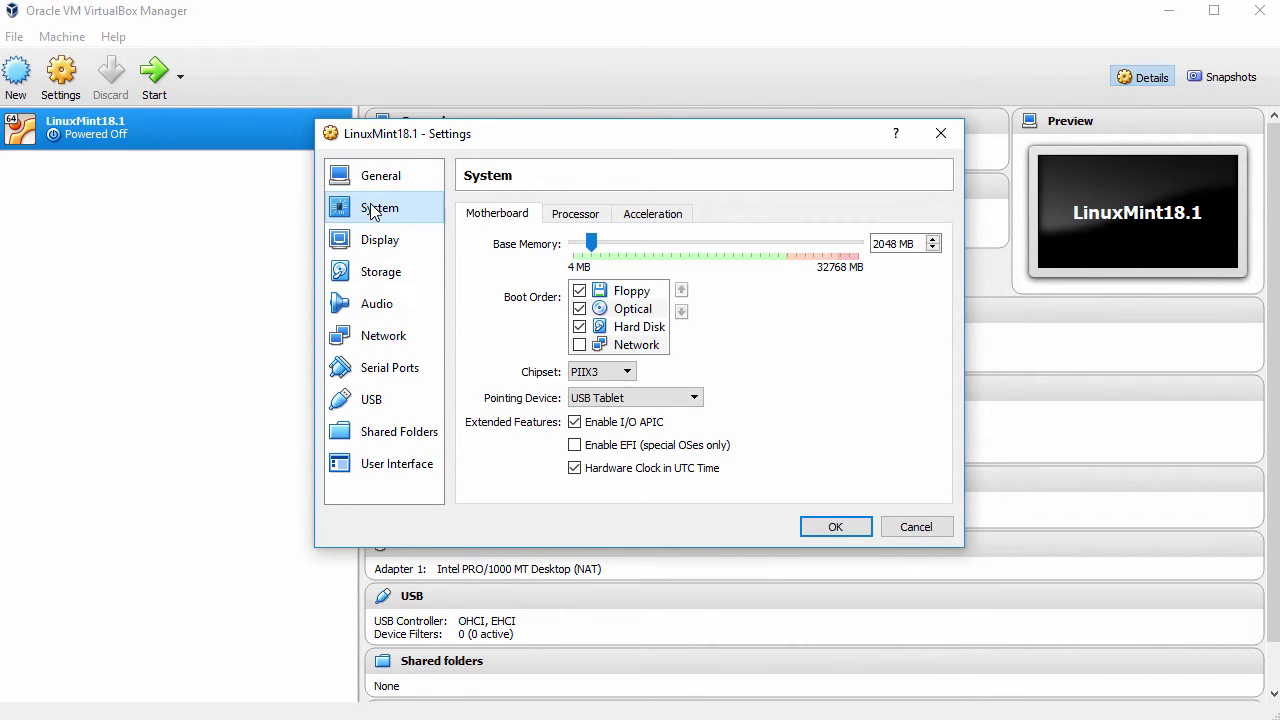
left_click(580, 291)
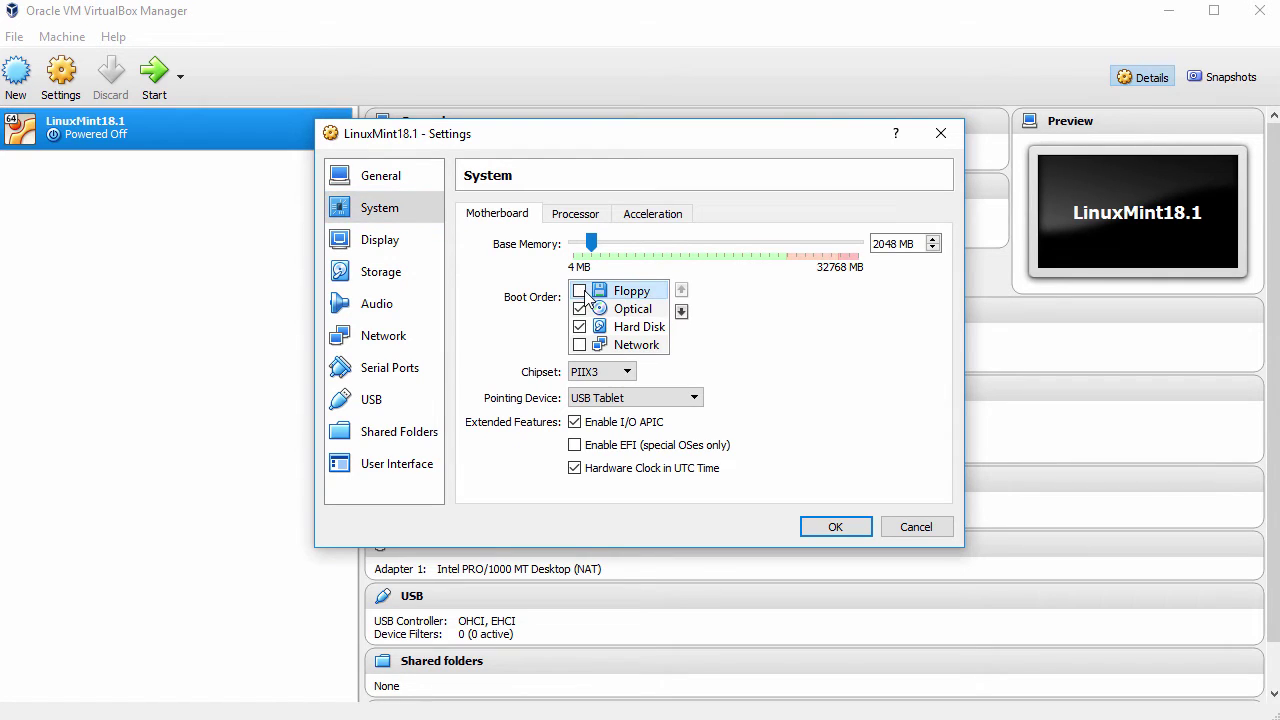
left_click(573, 216)
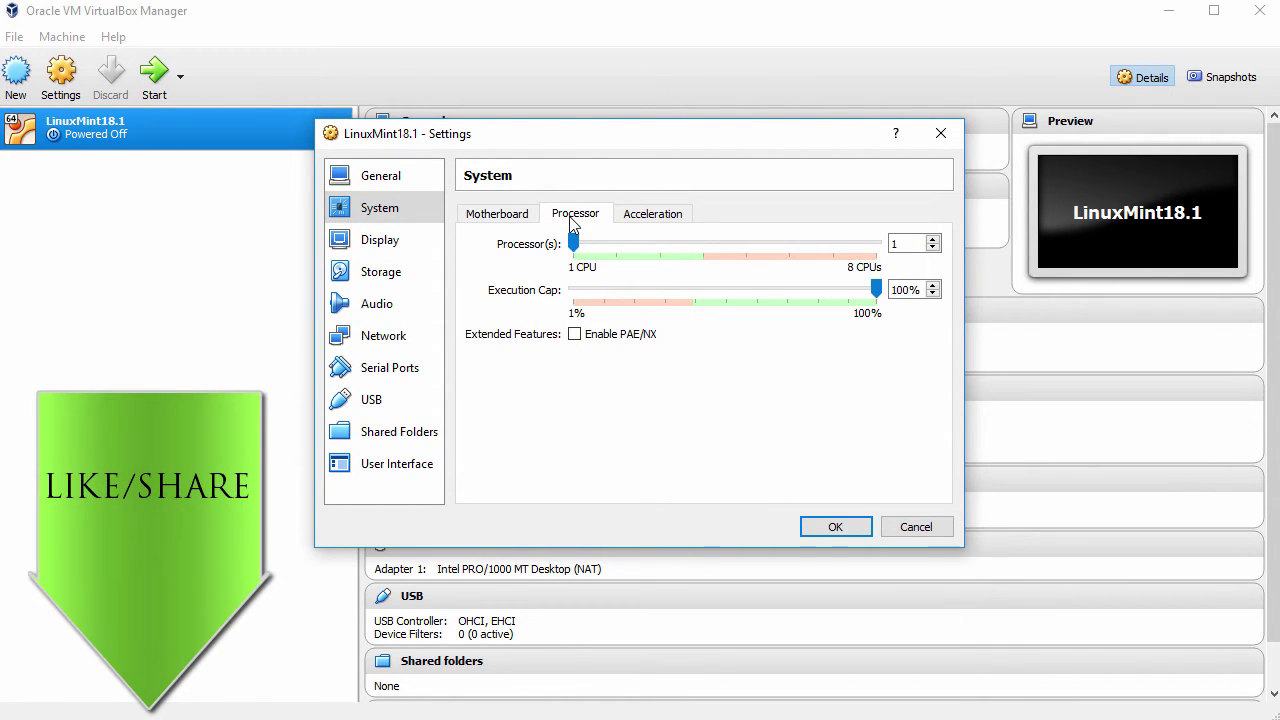
double_click(891, 243)
type("2")
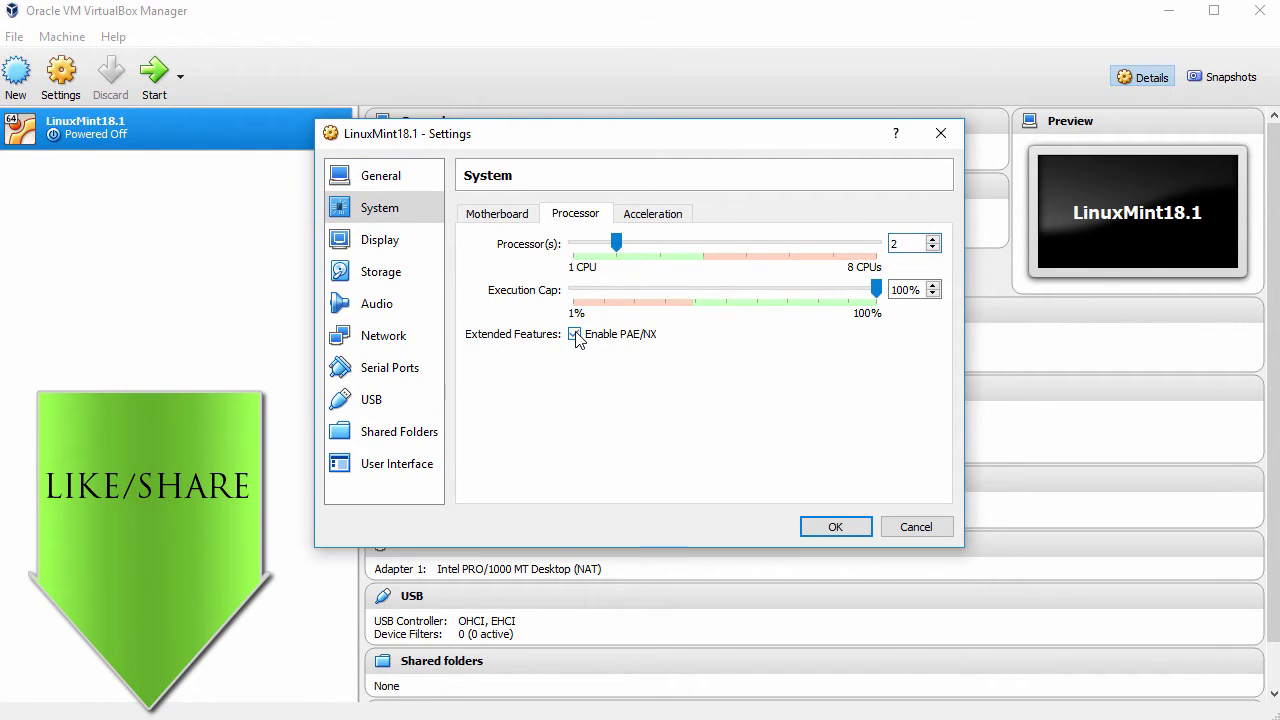
Raise video memory to 128 MB and enable 3D acceleration
left_click(389, 245)
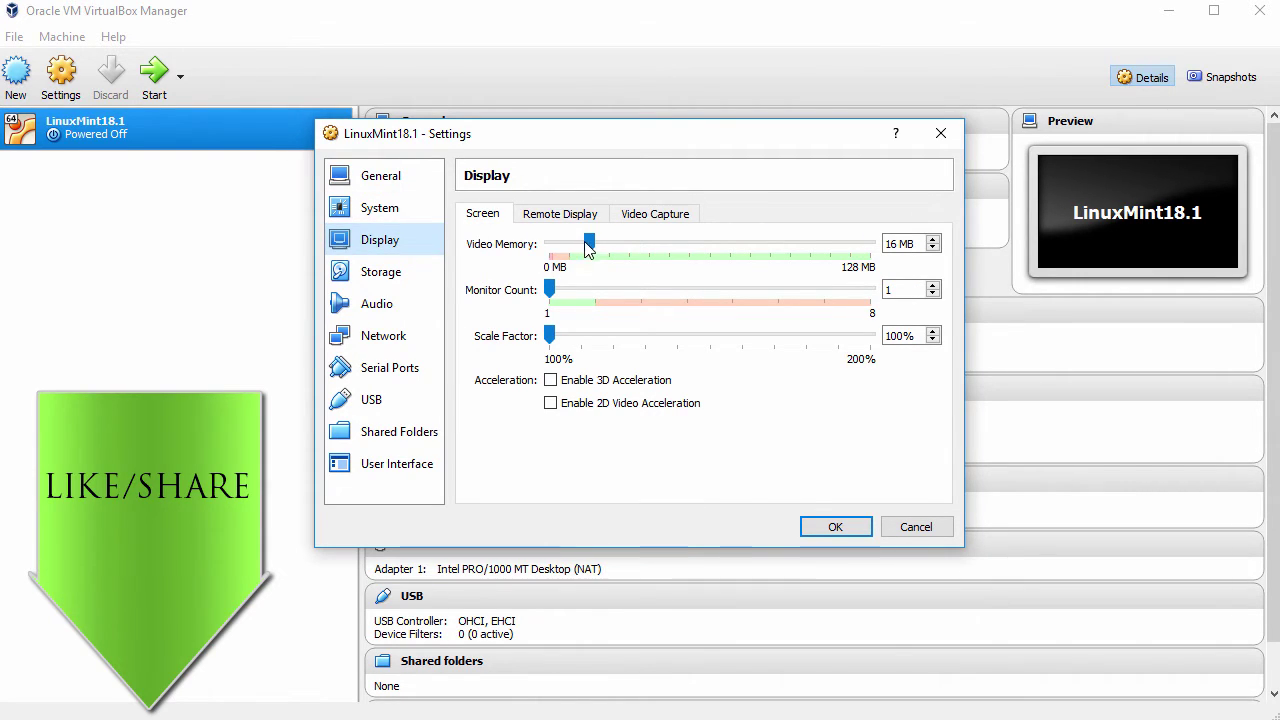
left_click_drag(589, 243, 882, 258)
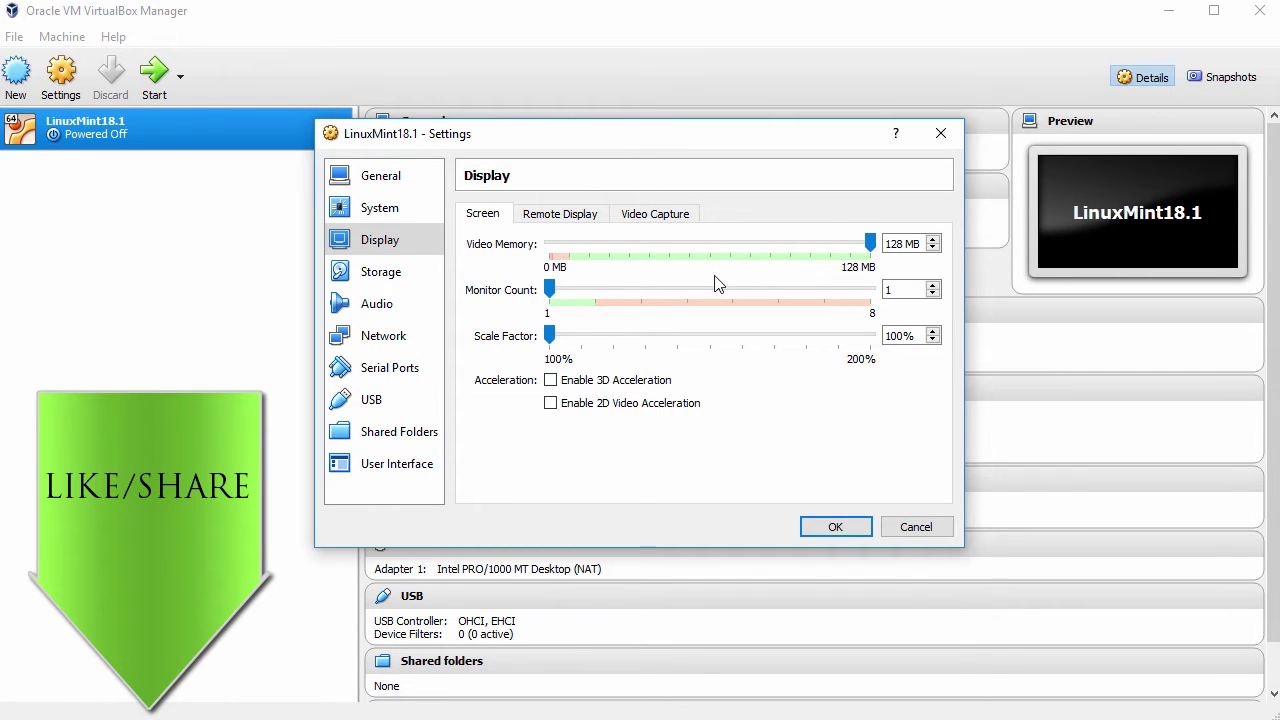
left_click(553, 382)
left_click(384, 274)
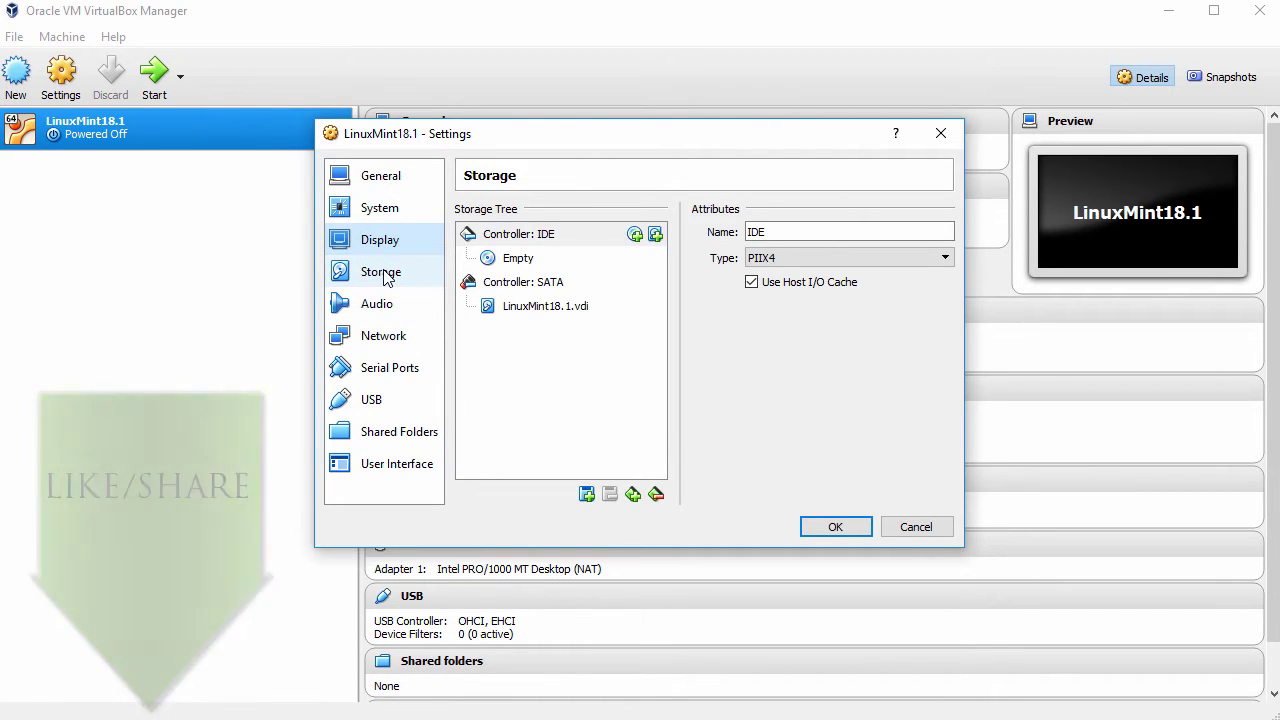
Load linuxmint-18.1-cinnamon-64bit.iso into the empty optical drive and save the settings
left_click(528, 264)
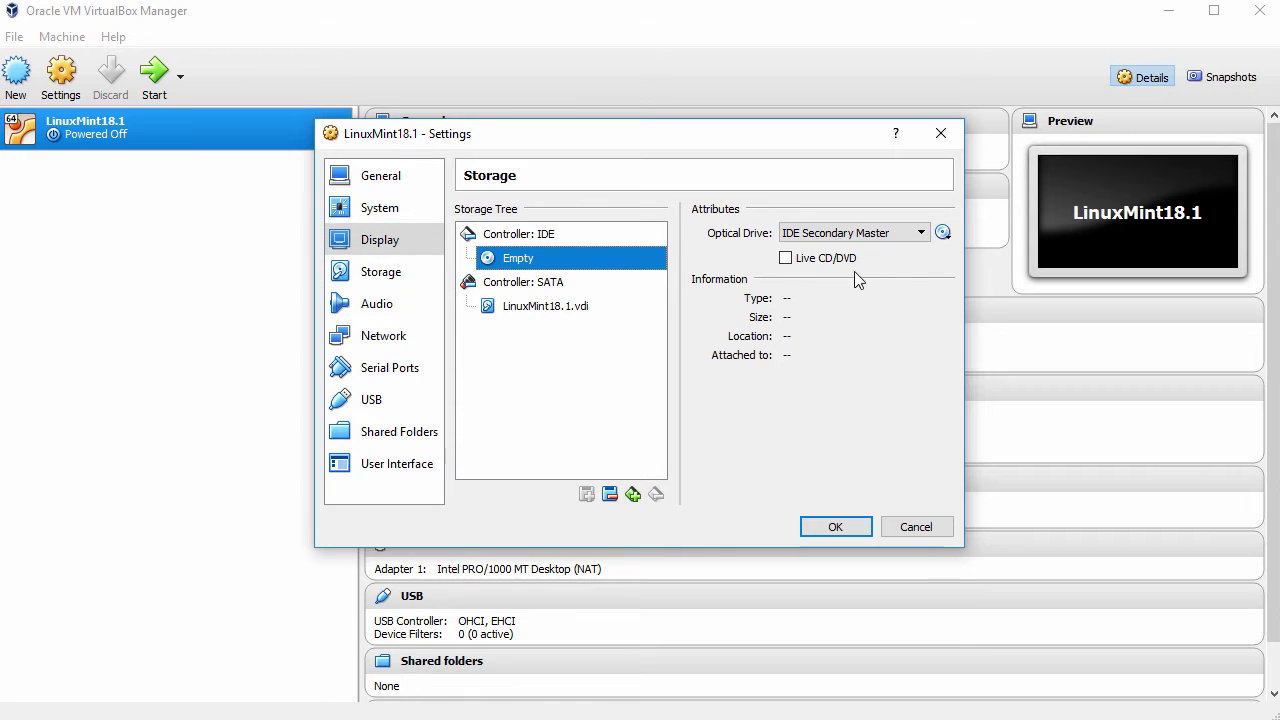
left_click(943, 236)
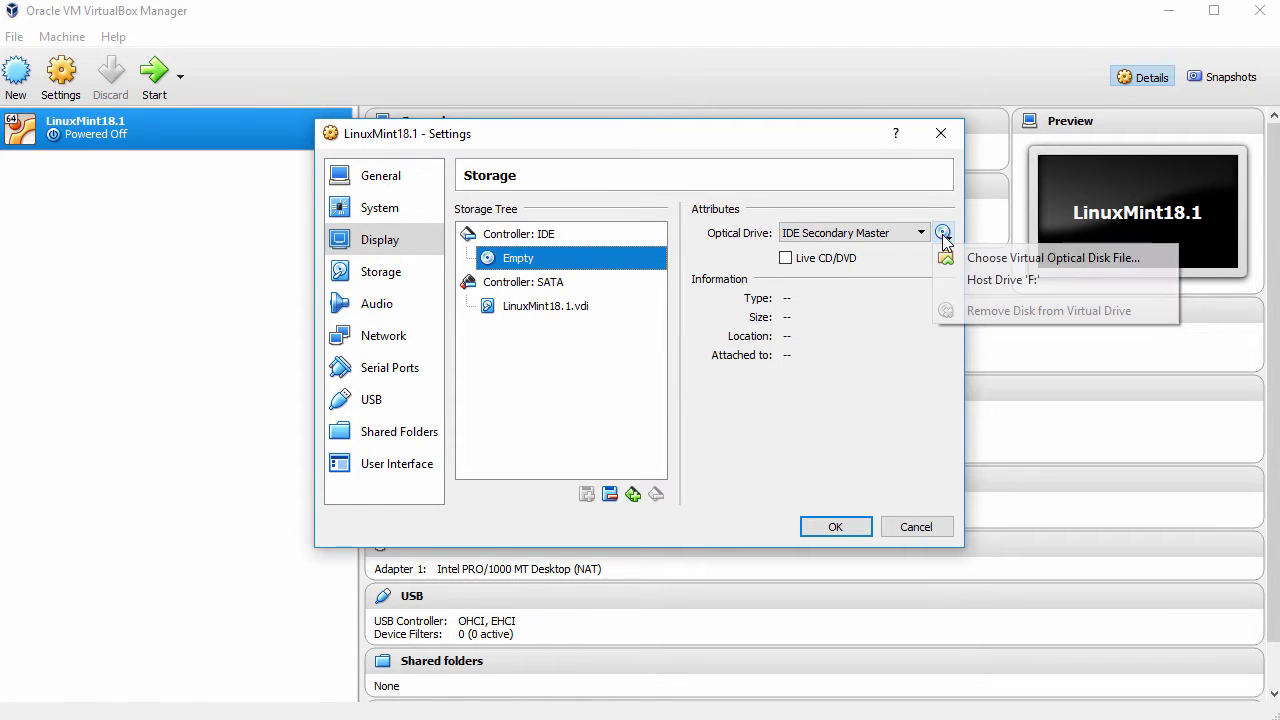
left_click(1008, 266)
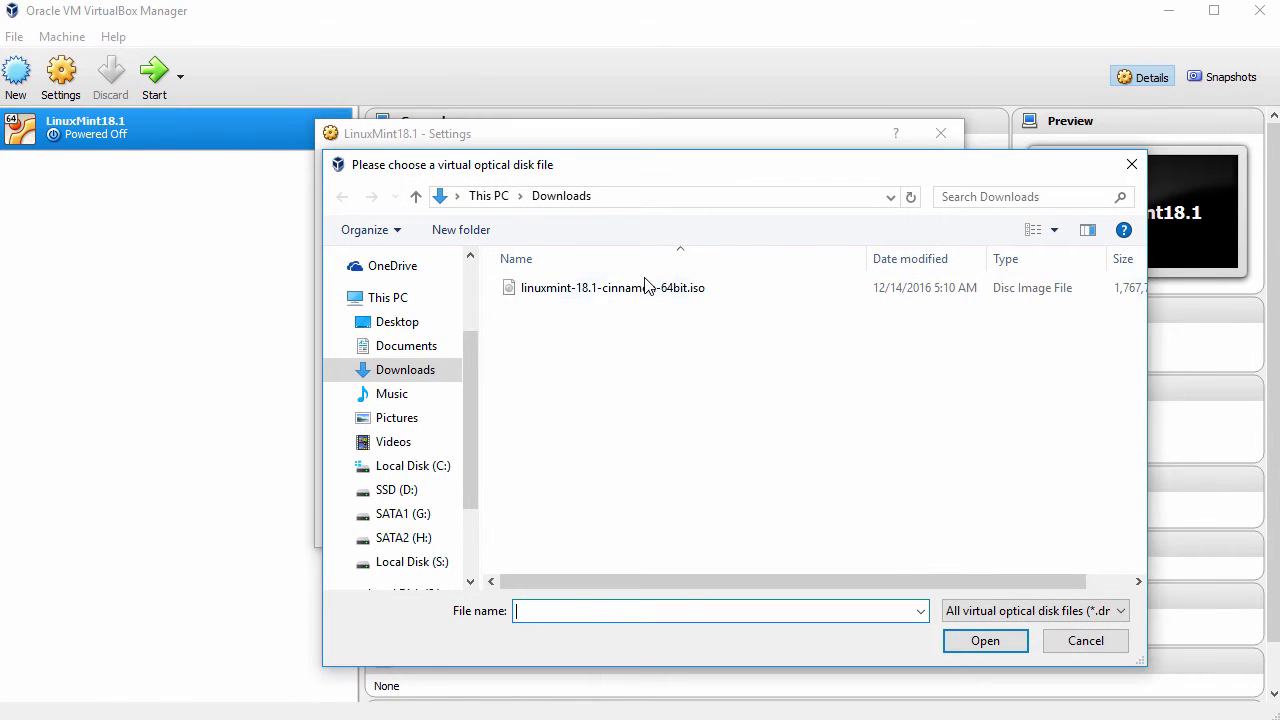
left_click(643, 288)
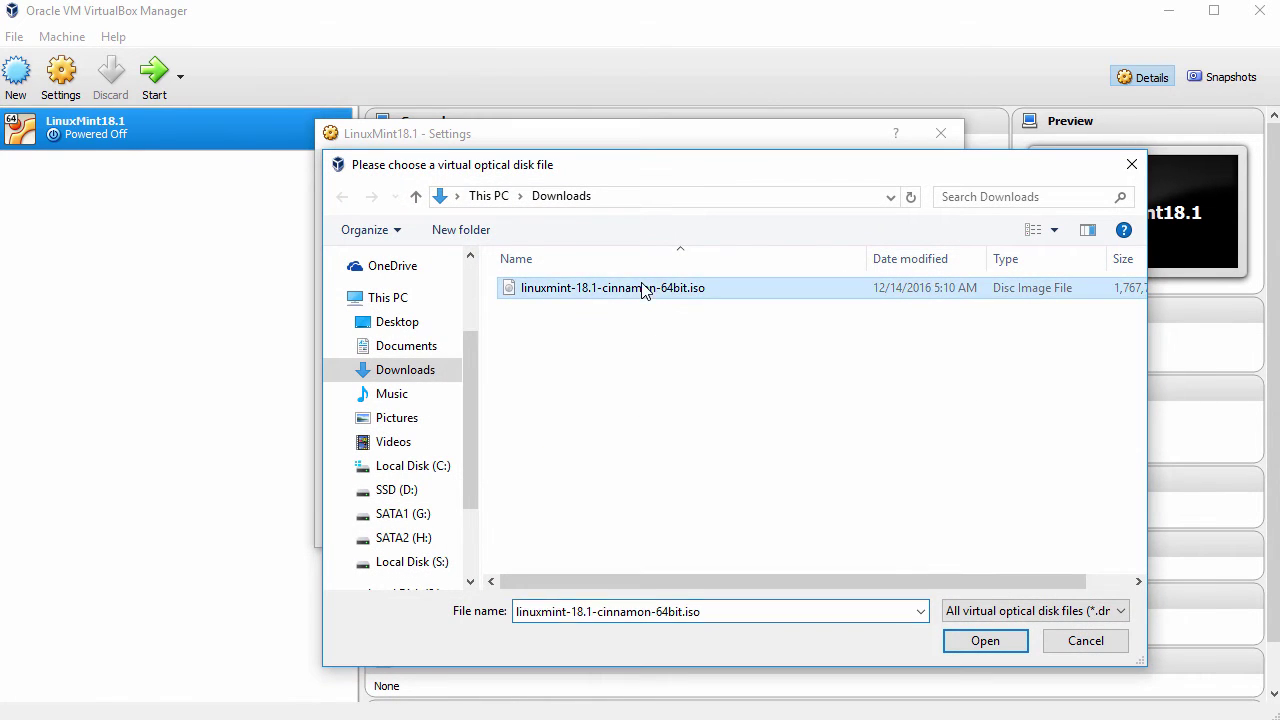
left_click(981, 644)
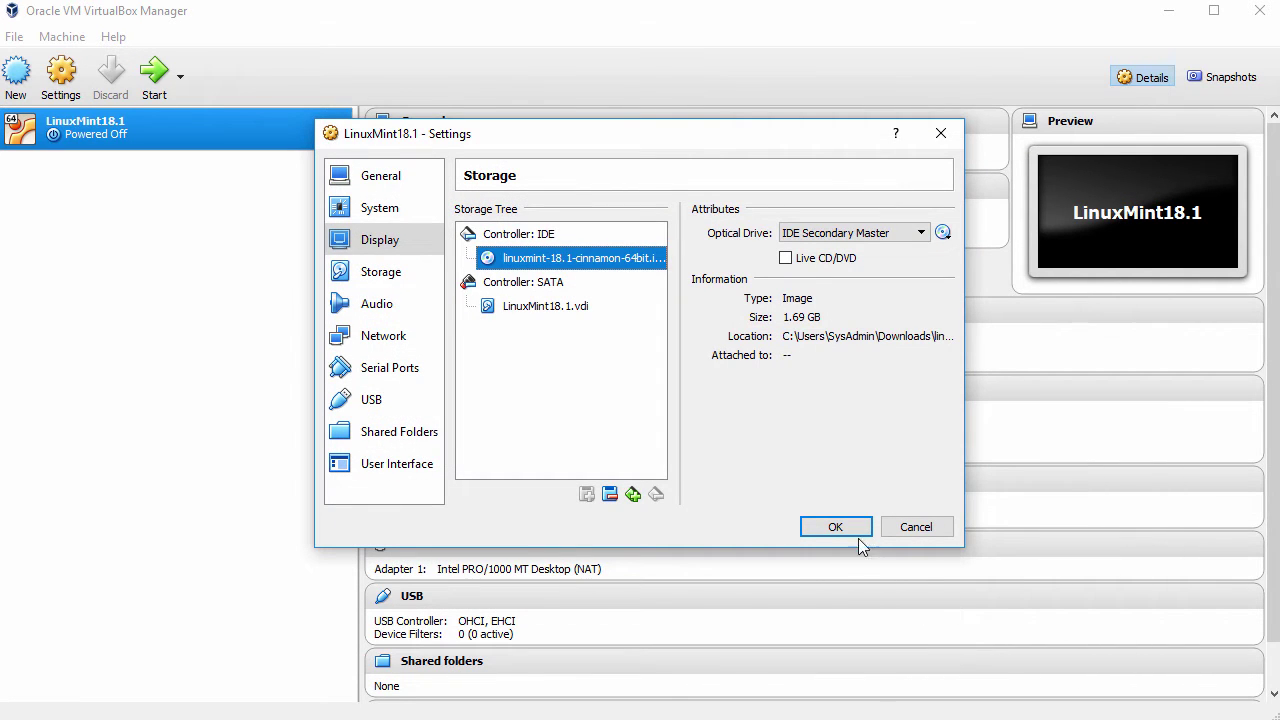
left_click(838, 528)
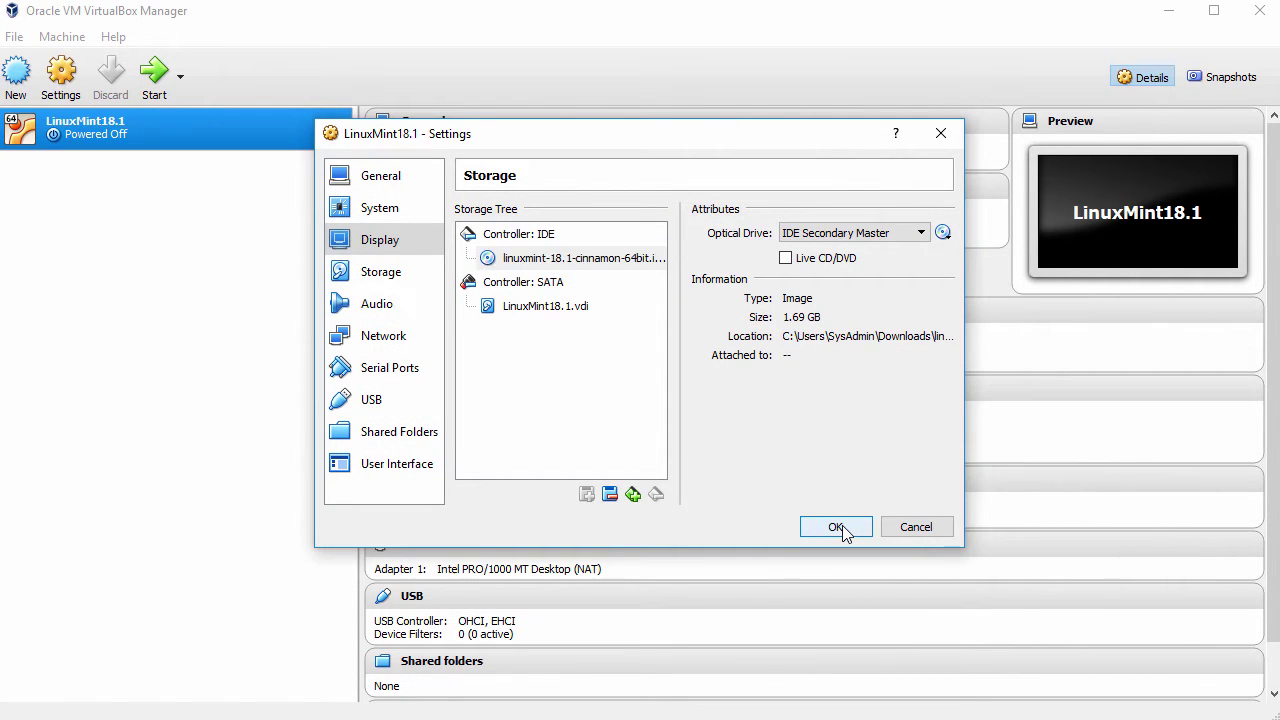
Start the LinuxMint18.1 machine, enlarge its window and dismiss the keyboard auto-capture notice
left_click(164, 79)
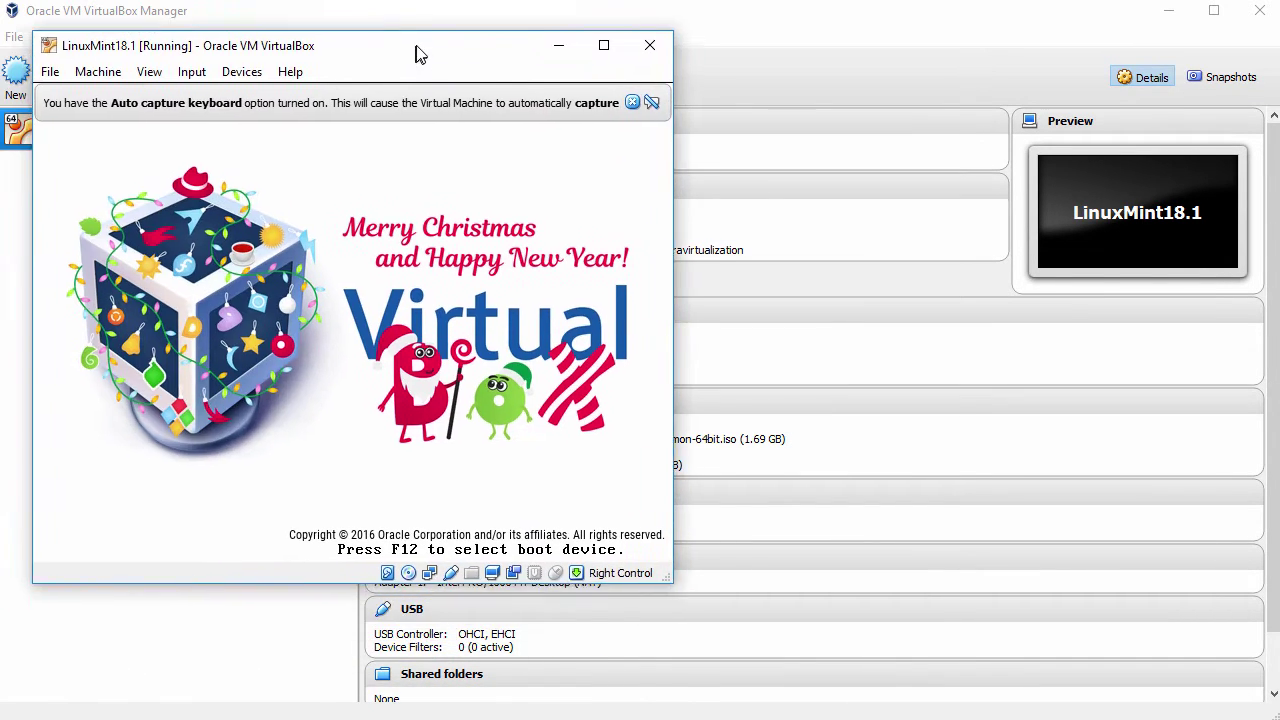
left_click_drag(420, 53, 385, 22)
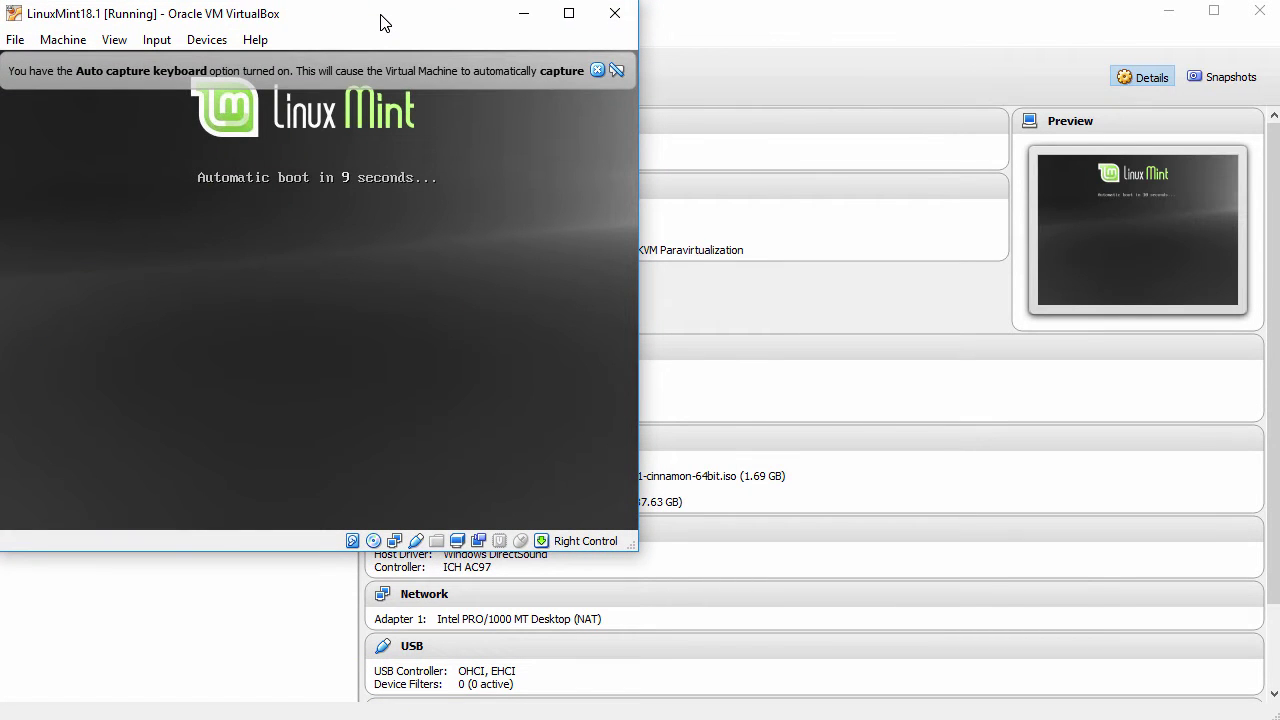
left_click_drag(634, 545, 779, 601)
left_click(740, 70)
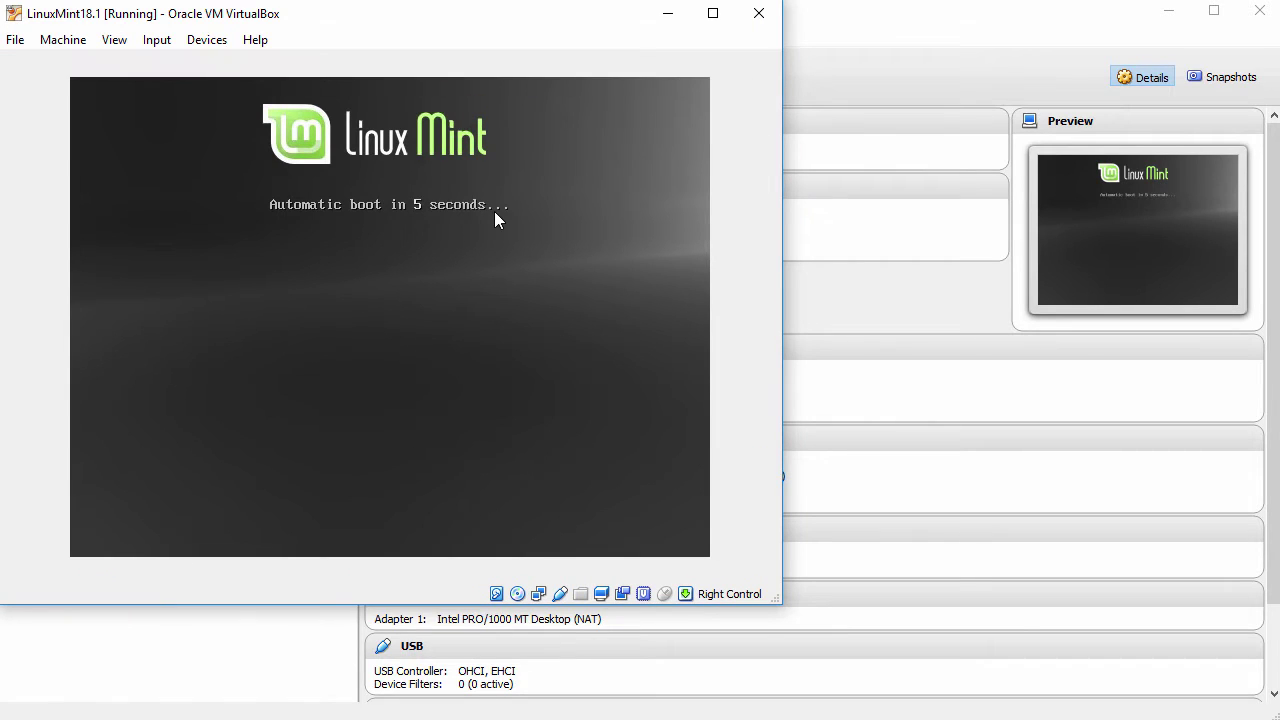
Boot Start Linux Mint from the boot menu and dismiss the mouse and rendering notices
key("Escape")
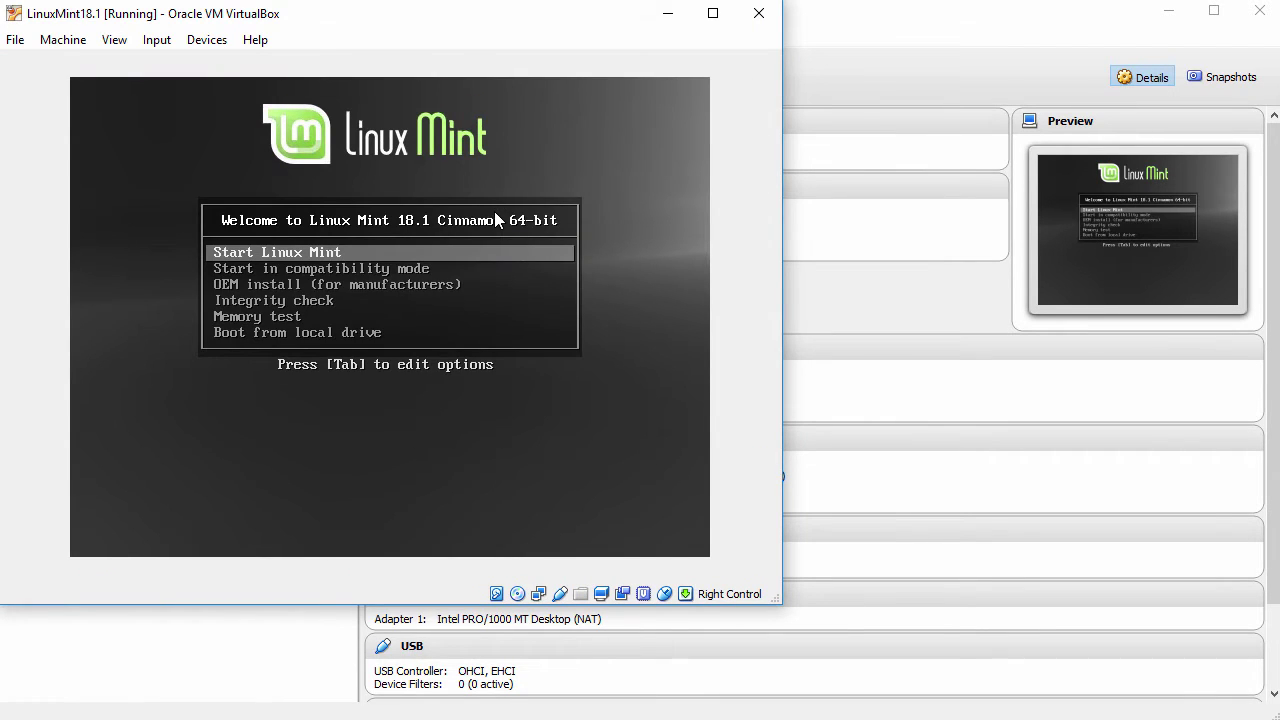
key("Return")
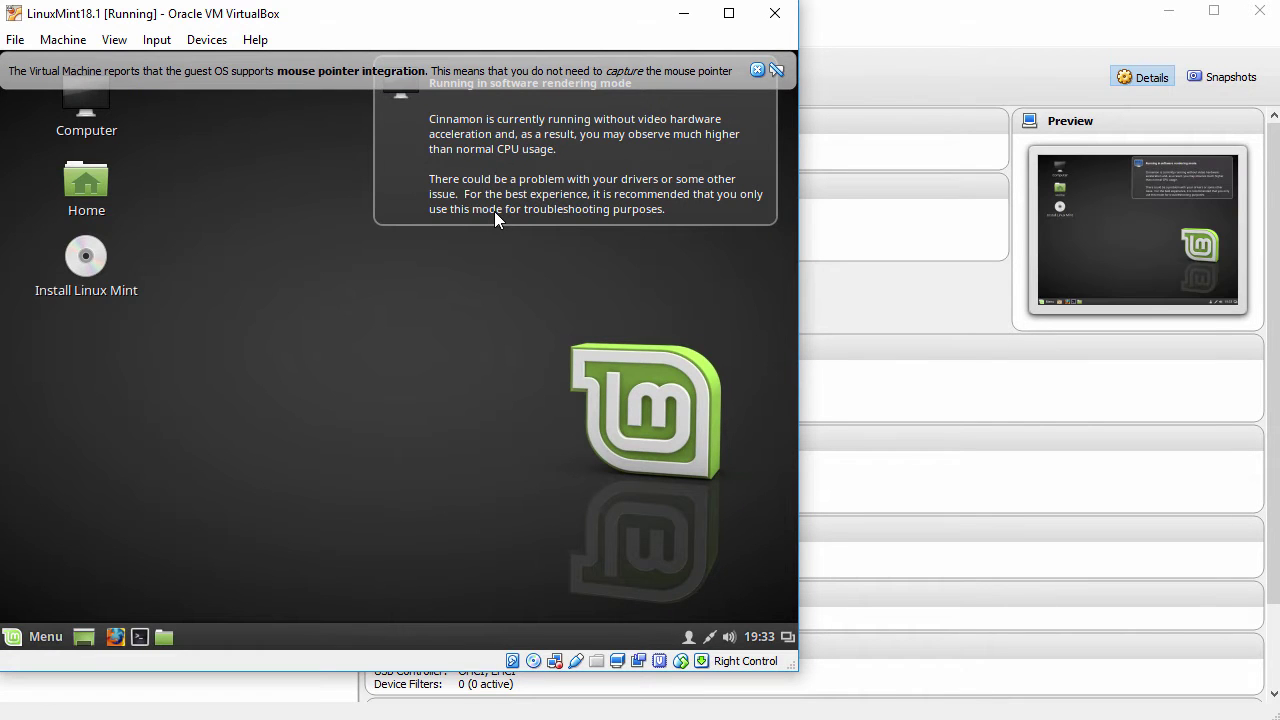
left_click(757, 70)
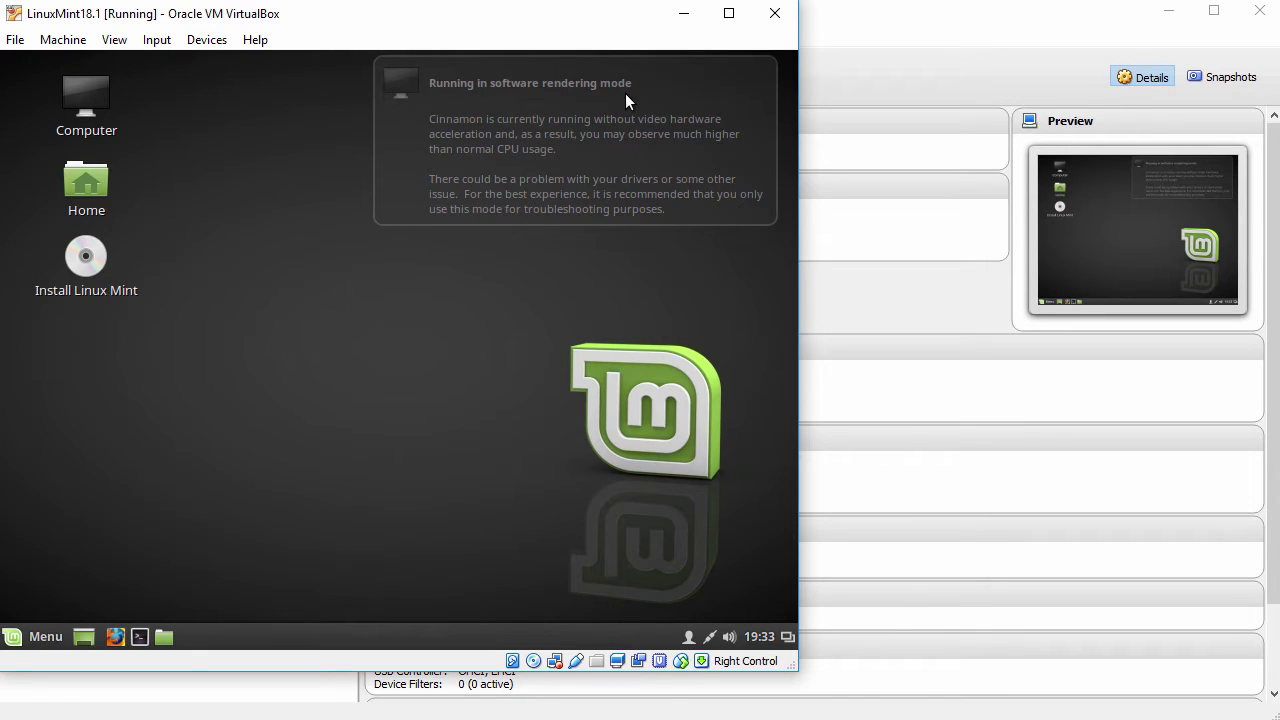
left_click(763, 71)
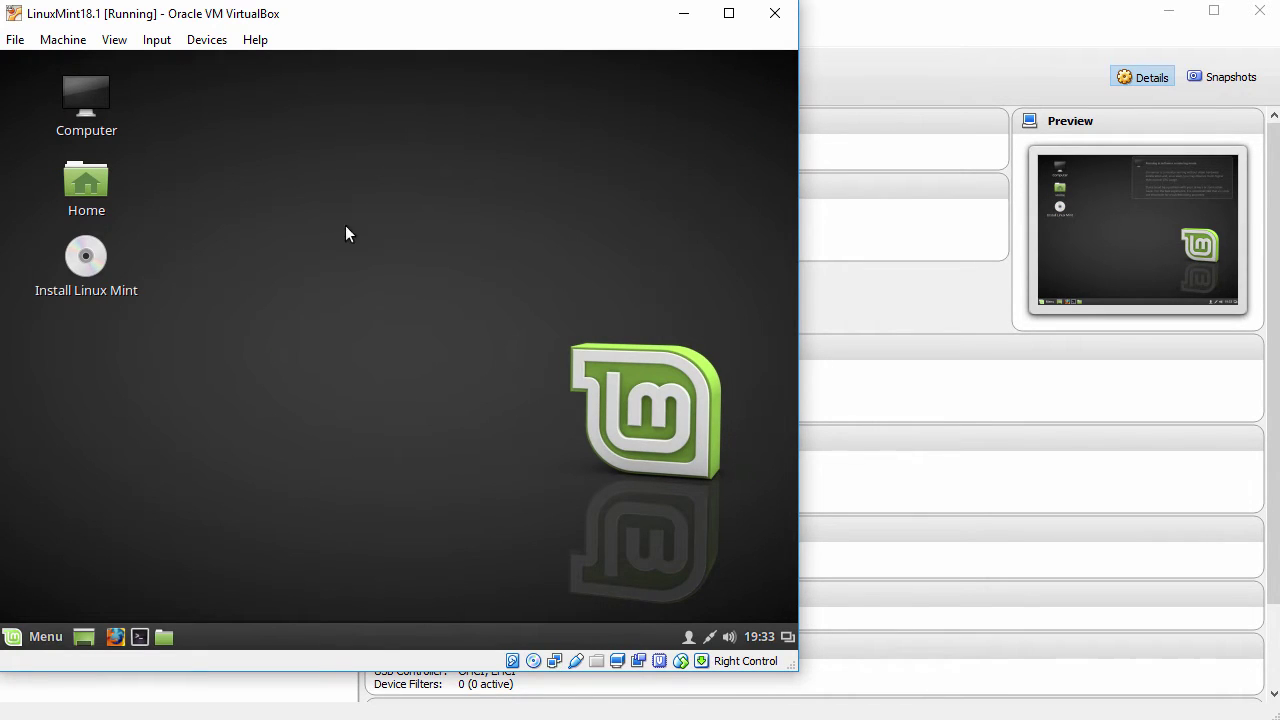
left_click(81, 258)
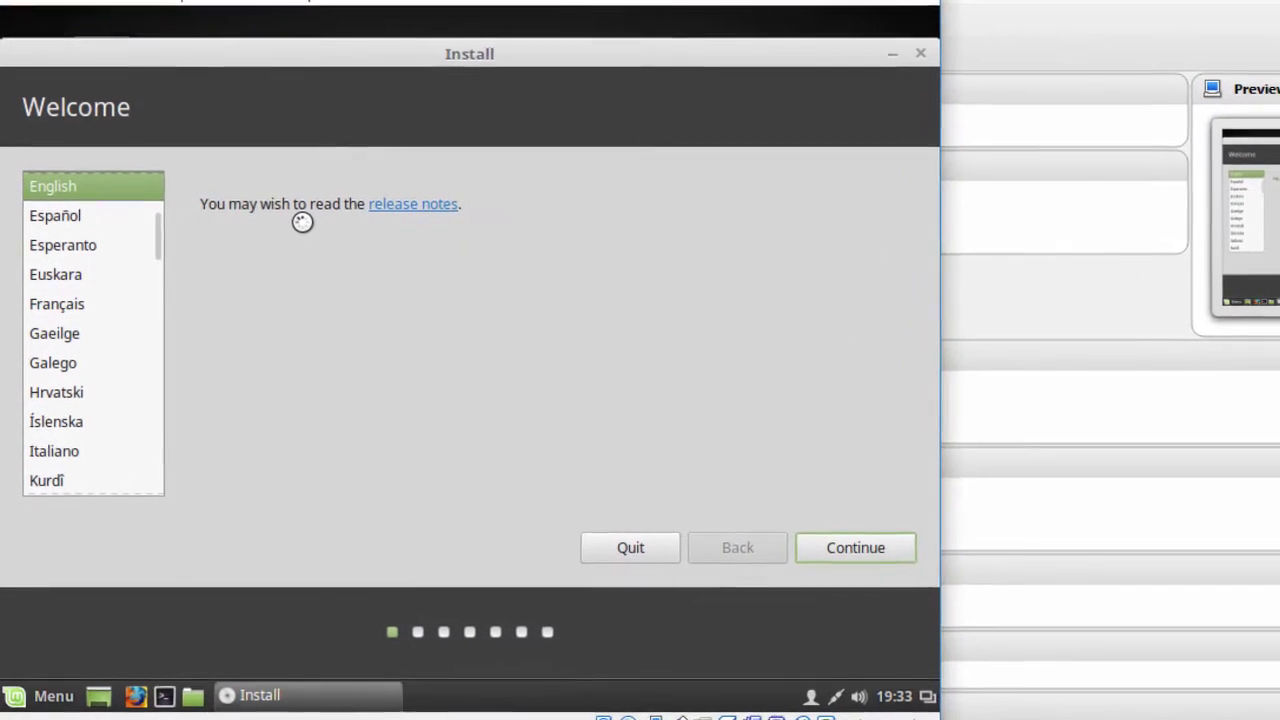
Keep English as the installer language and continue to Preparing to install
left_click_drag(27, 104, 143, 103)
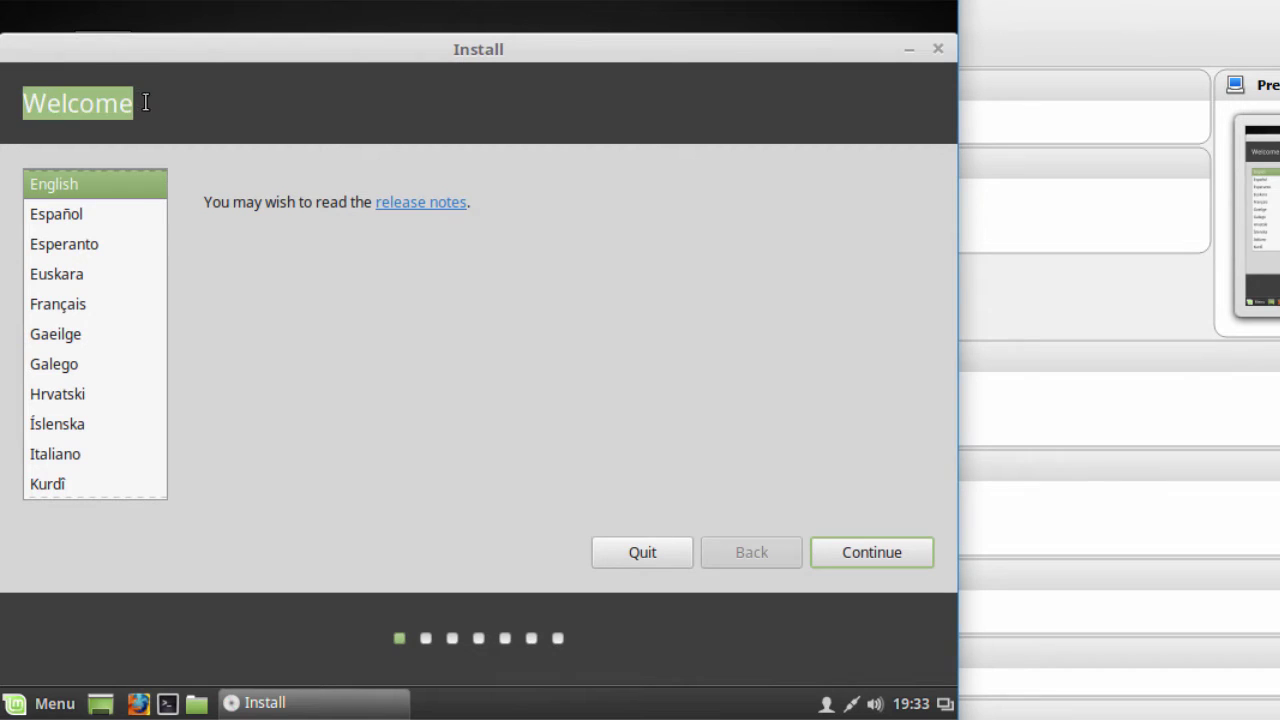
mouse_move(160, 238)
left_mouse_down()
mouse_move(157, 251)
mouse_move(157, 217)
left_mouse_up()
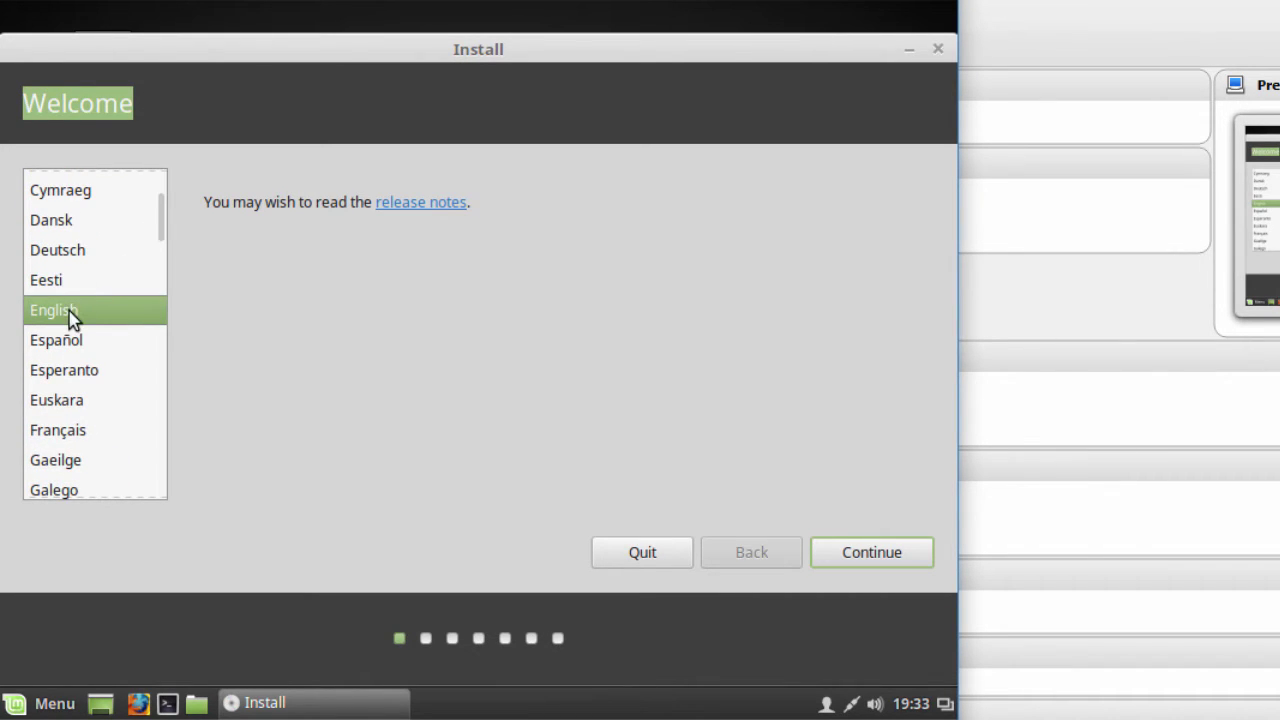
left_click(848, 558)
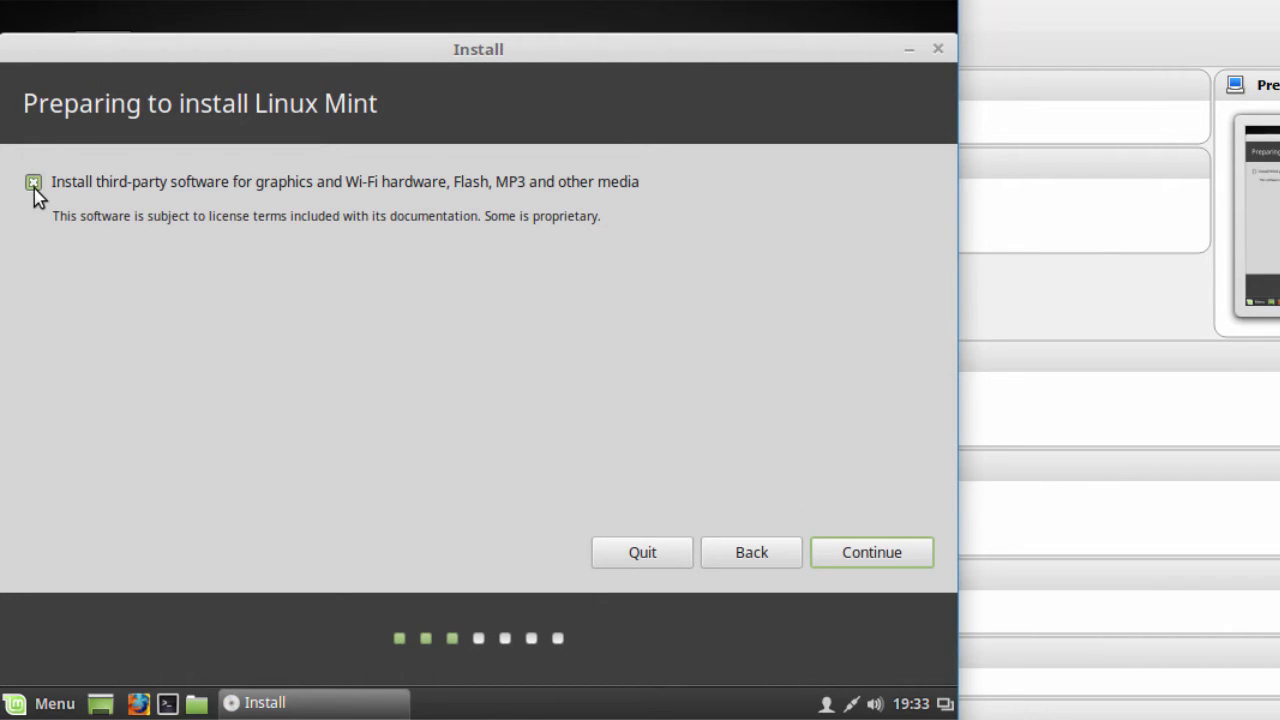
Pass the third-party page, choose Erase disk and install, and confirm the partition changes
left_click(845, 562)
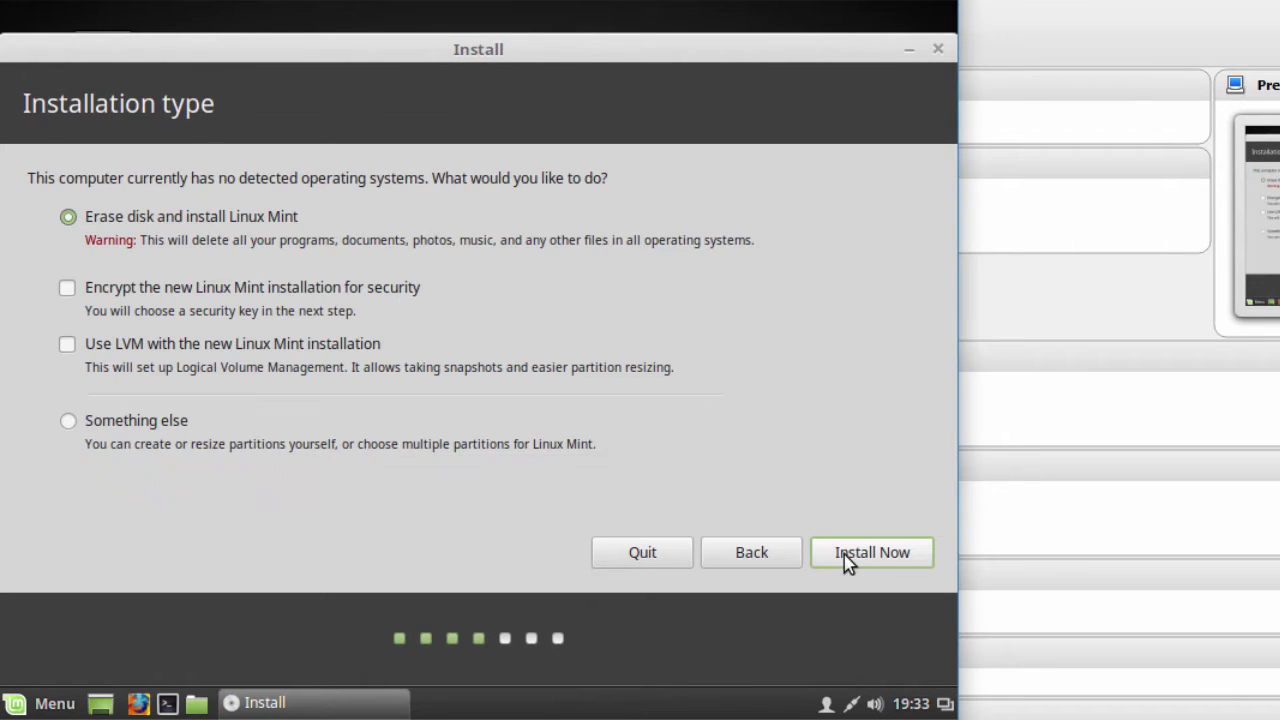
left_click_drag(28, 104, 270, 120)
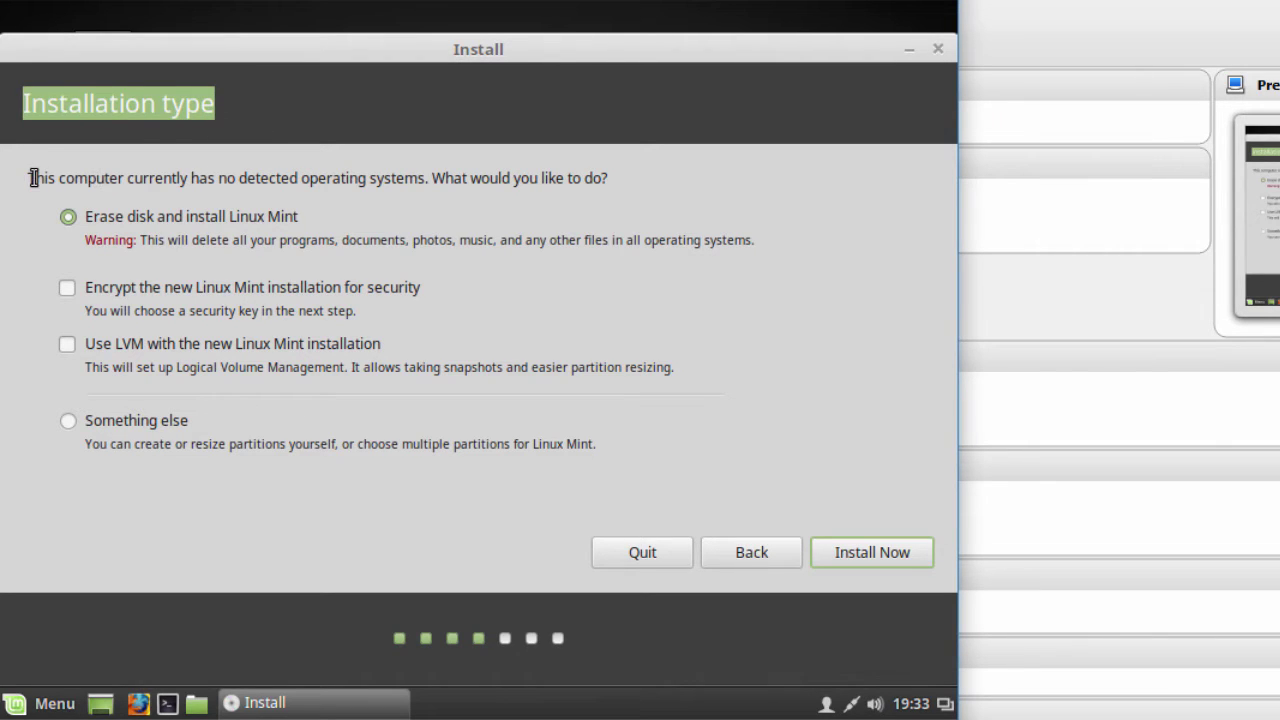
left_click_drag(31, 178, 621, 191)
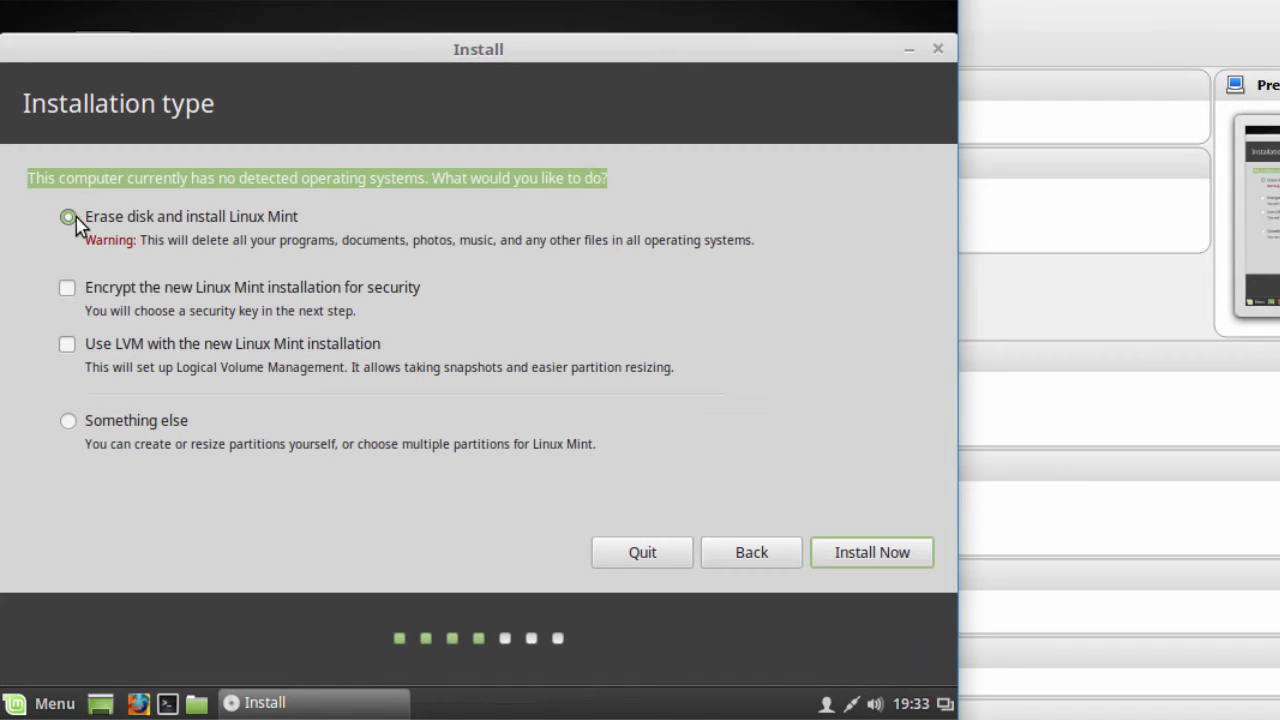
left_click(863, 555)
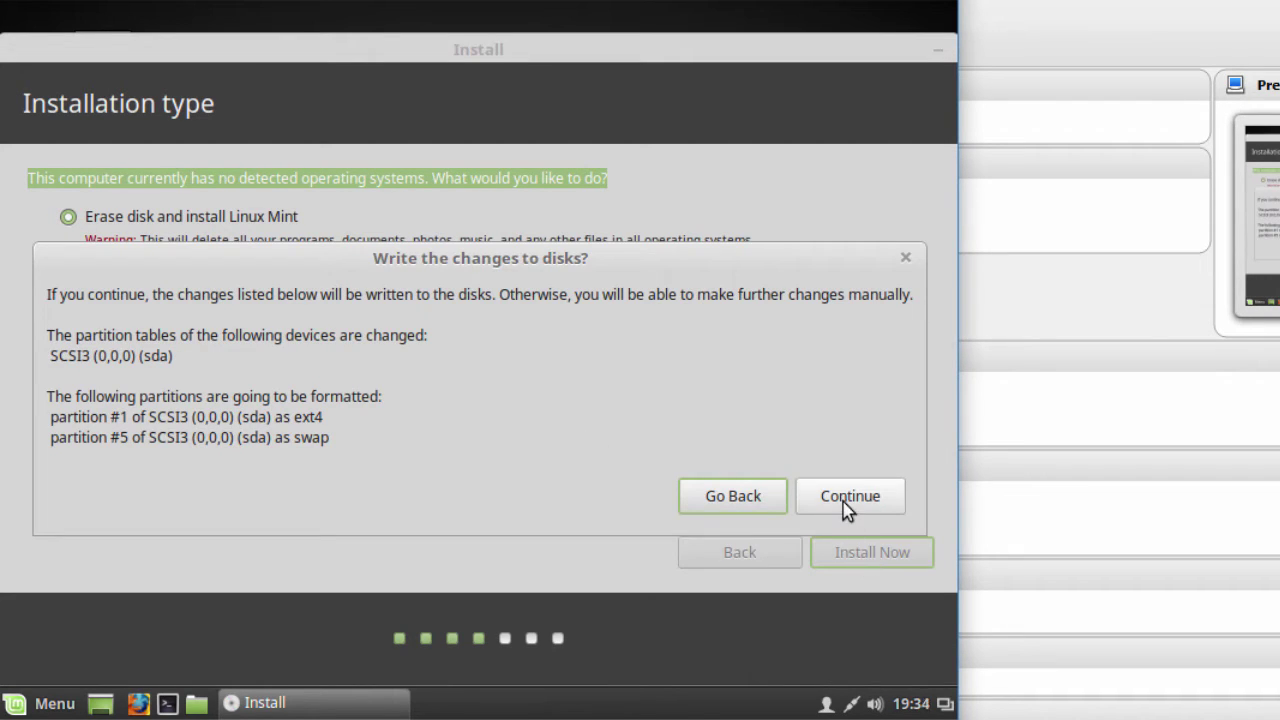
left_click(843, 505)
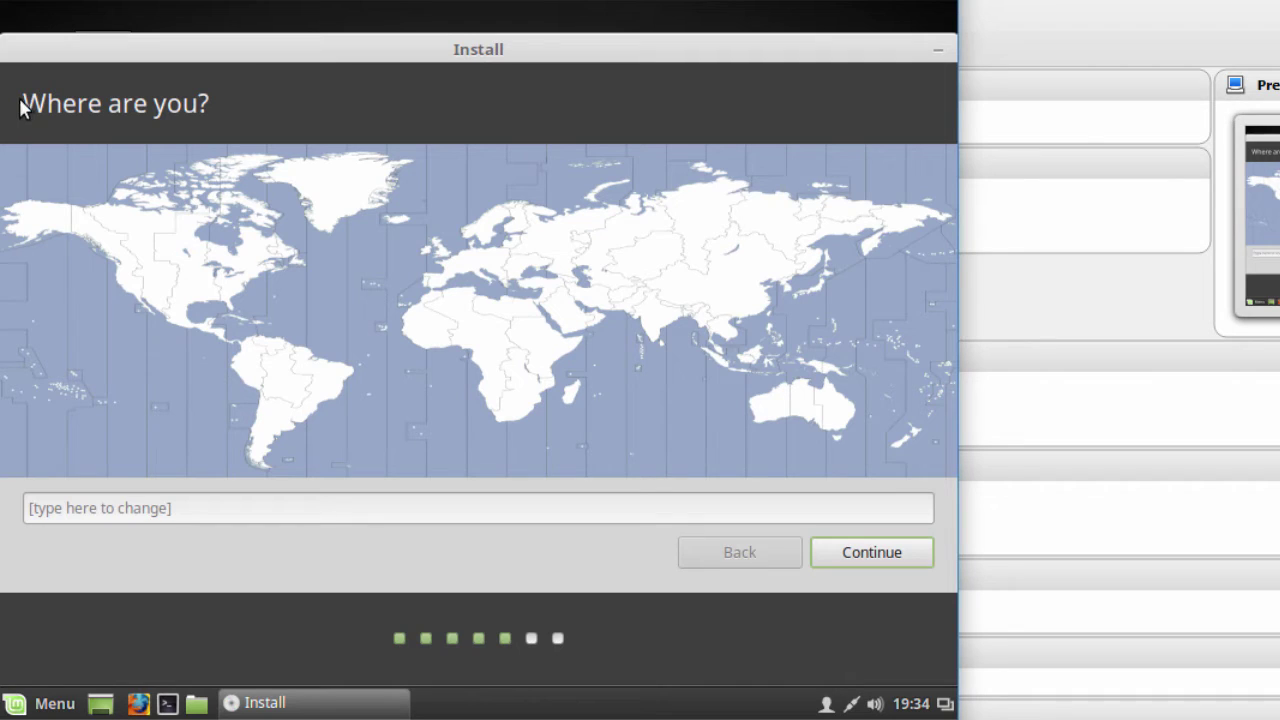
Set the installer's time zone to Chihuahua
left_click_drag(23, 103, 246, 128)
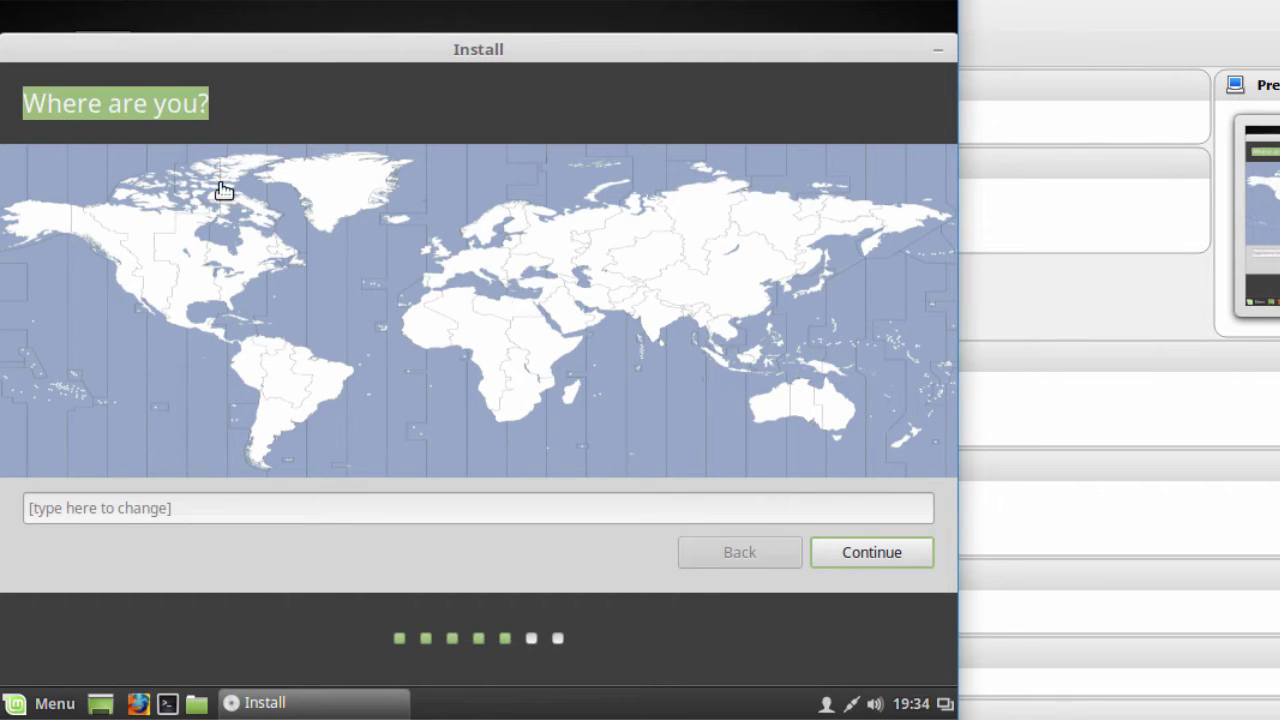
left_click(168, 310)
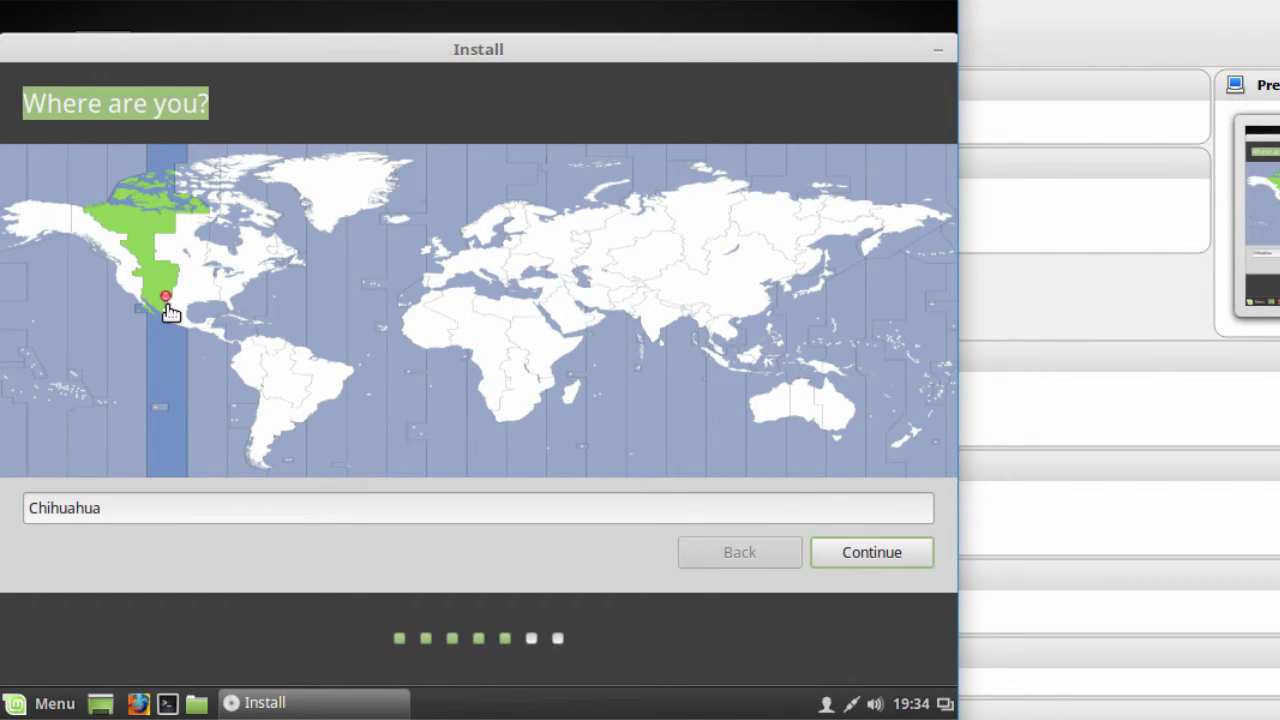
left_click(881, 554)
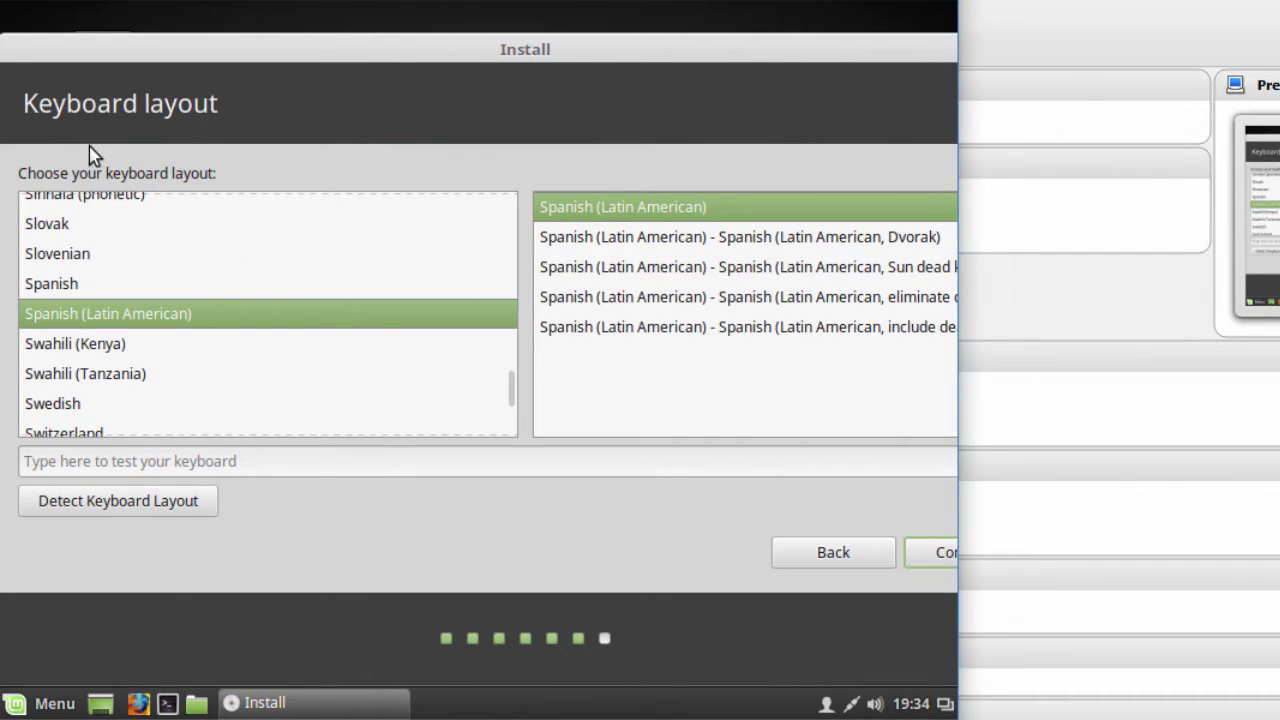
Choose English (US) as the keyboard layout
left_click_drag(23, 104, 266, 117)
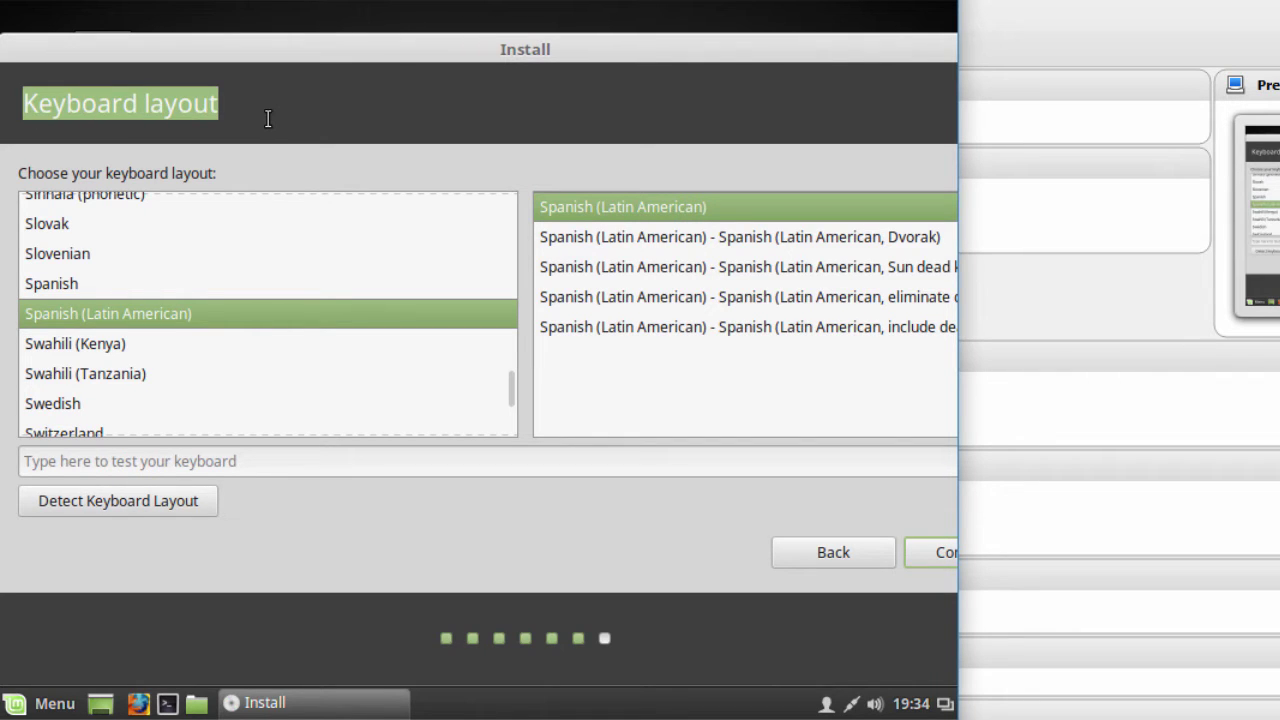
left_click(22, 175)
left_click_drag(22, 175, 229, 180)
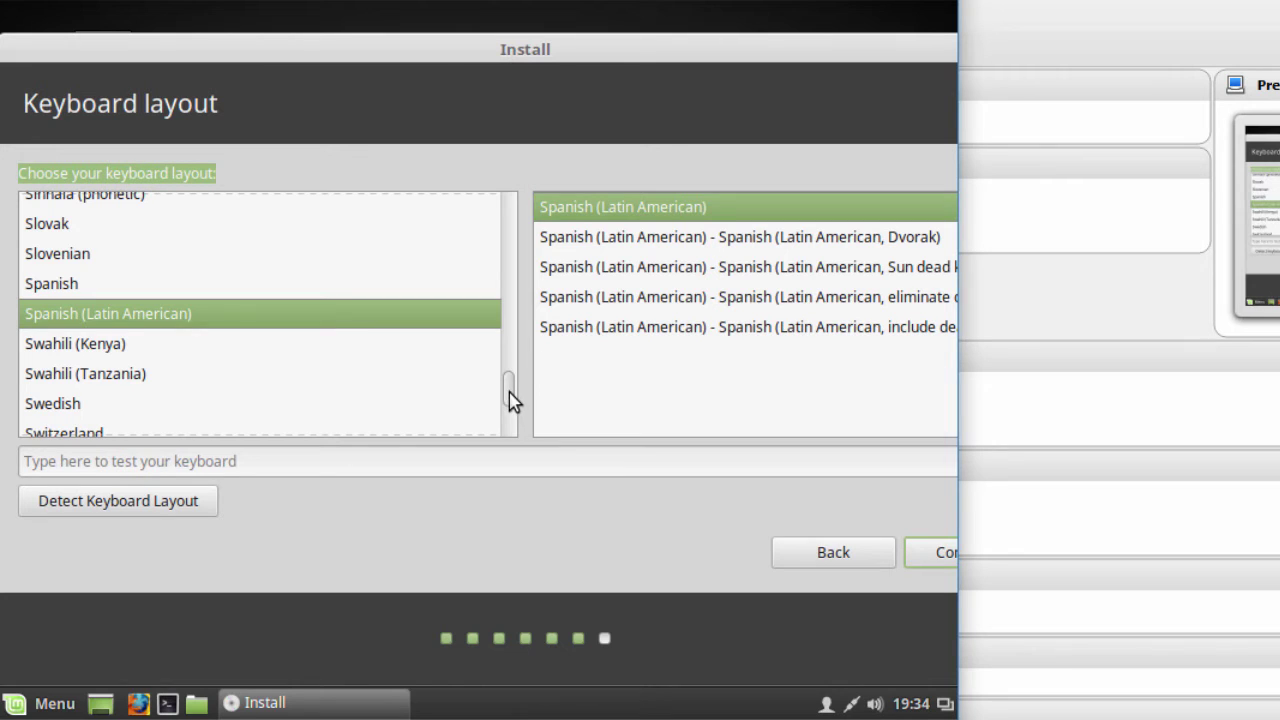
left_click_drag(508, 396, 491, 273)
left_click(65, 313)
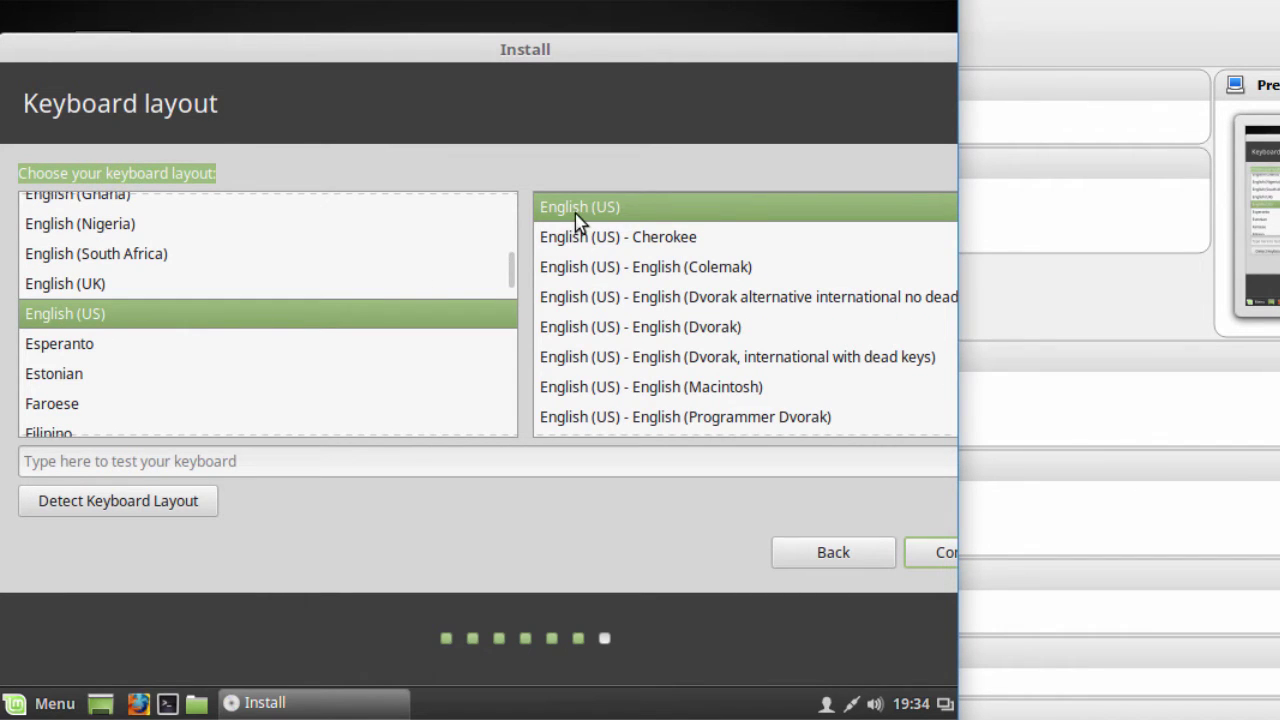
left_click(937, 558)
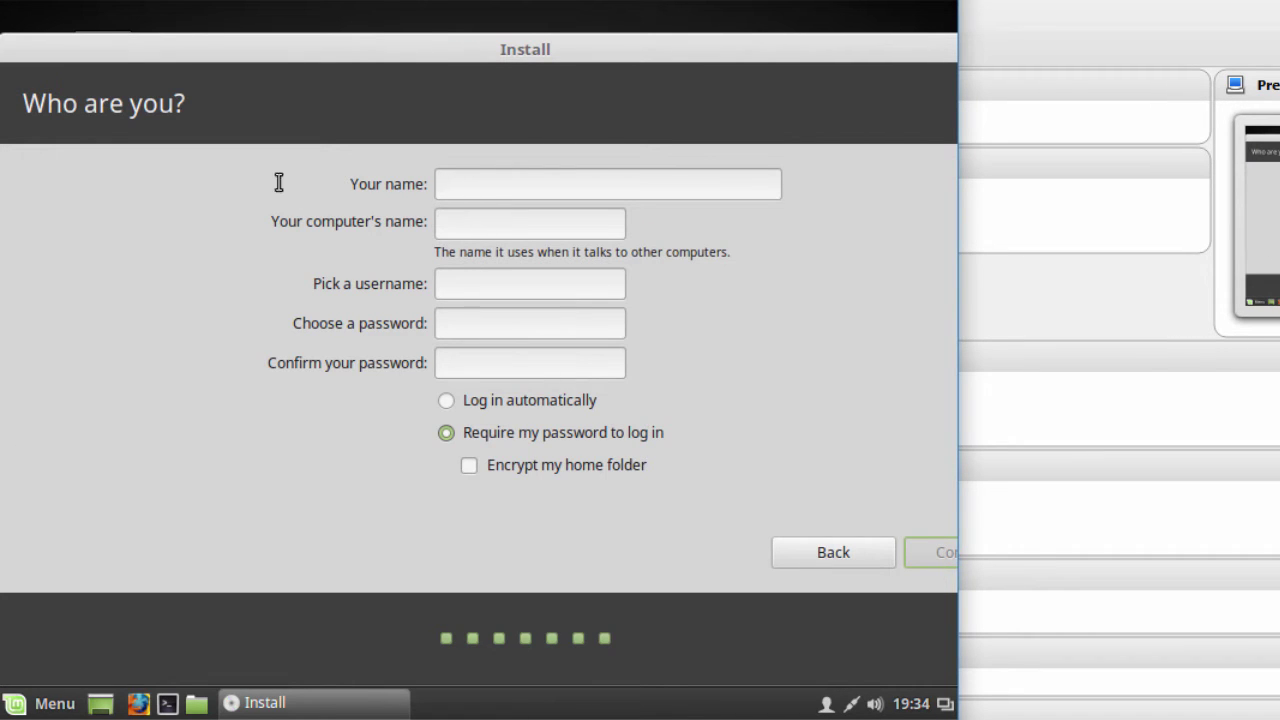
Enter the user's full name, computer name mint1 and a password, then proceed with installation
type("John")
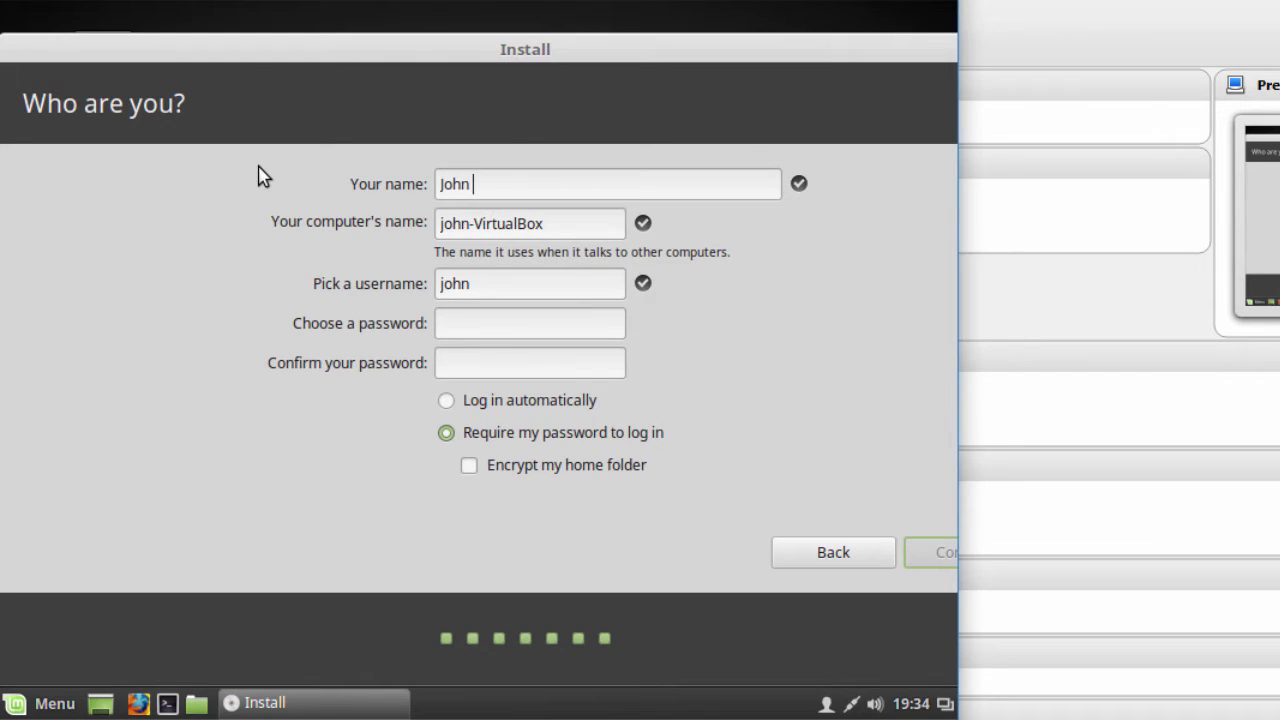
type(" Smith")
key("Tab")
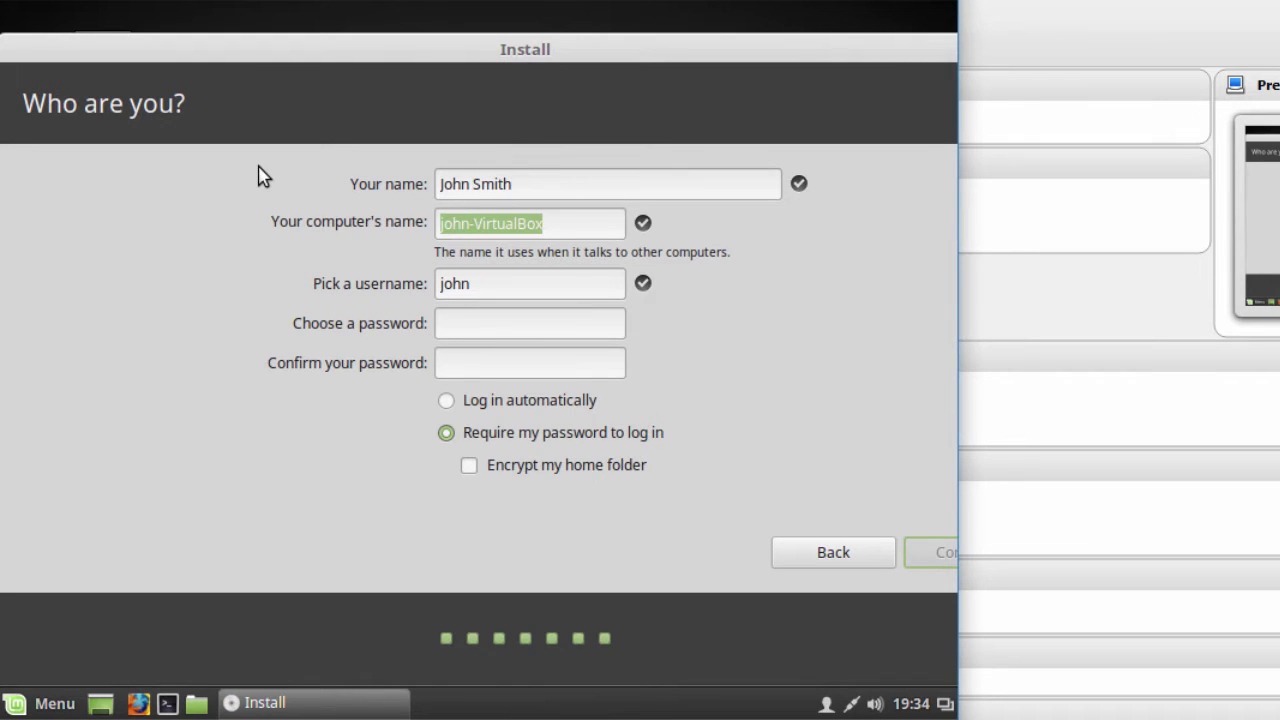
type("mint18")
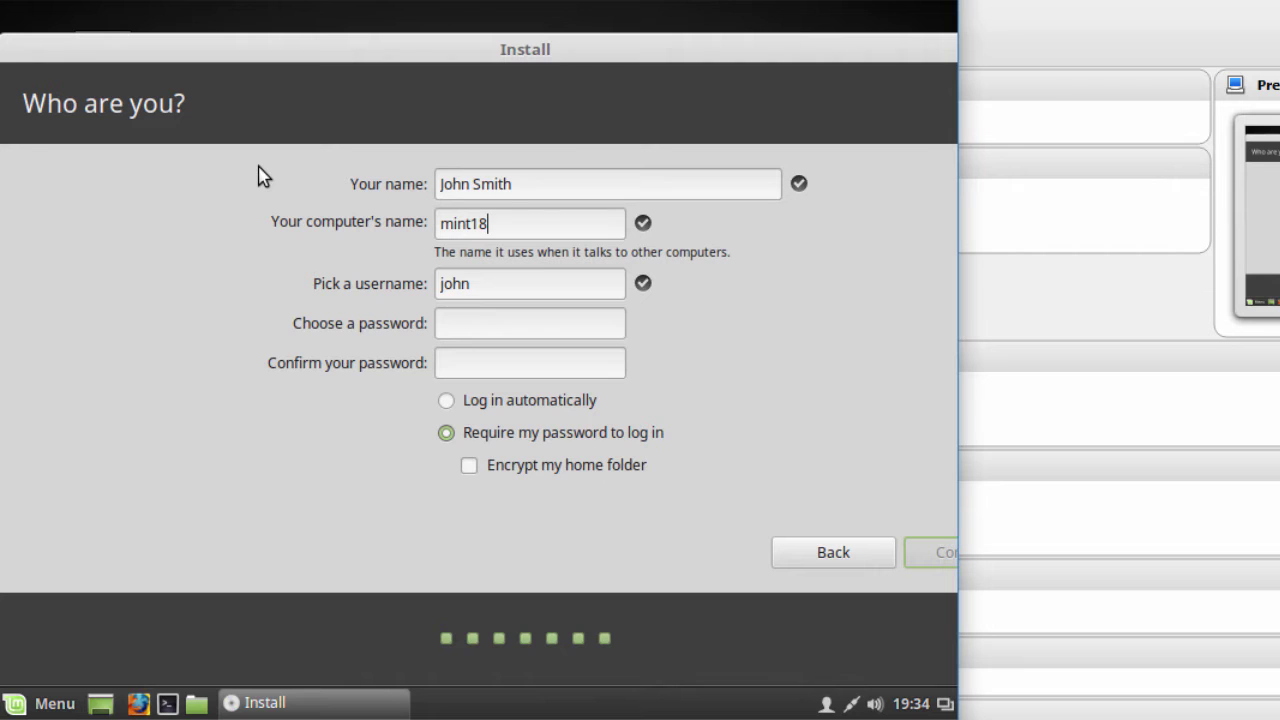
key("Tab")
type("password12")
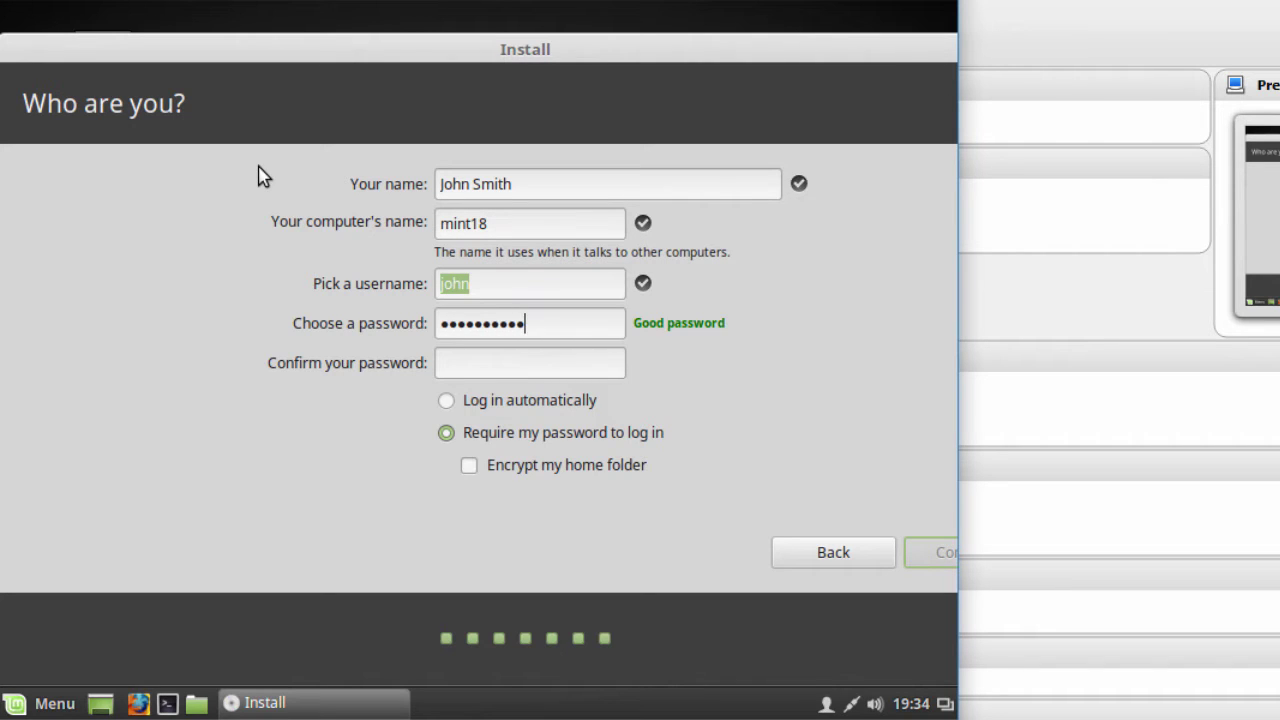
type("password12")
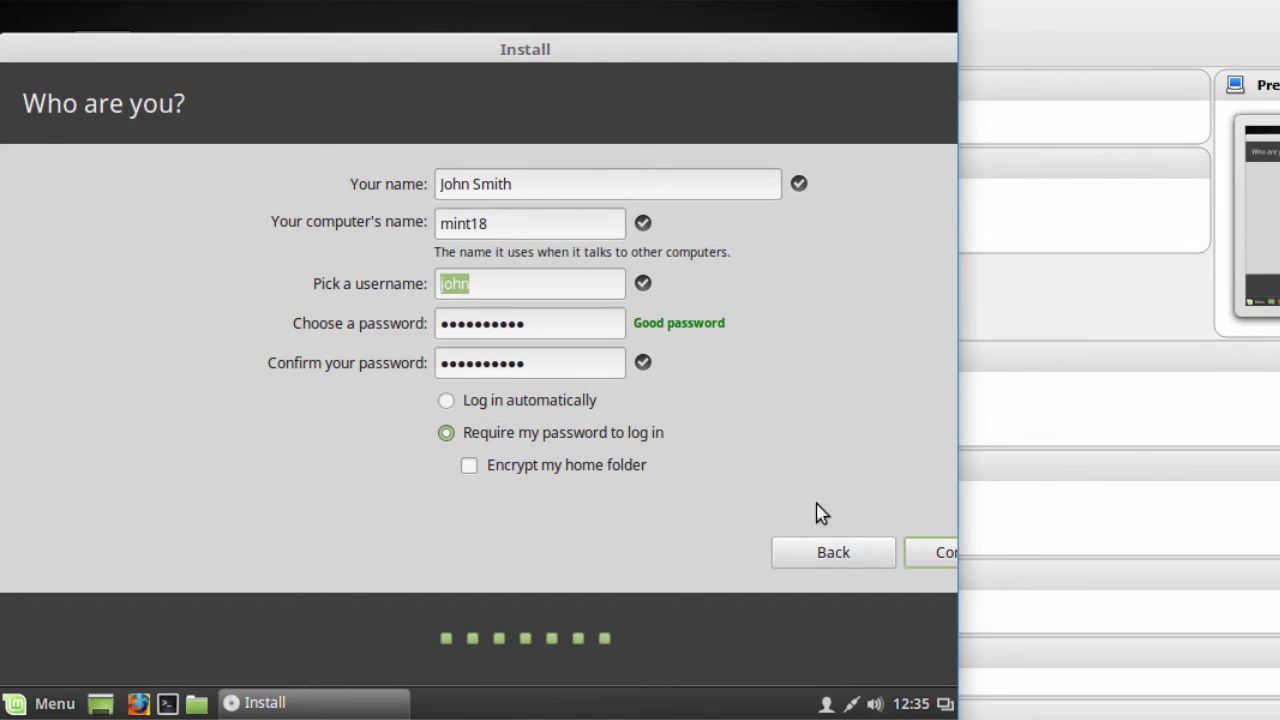
left_click(929, 549)
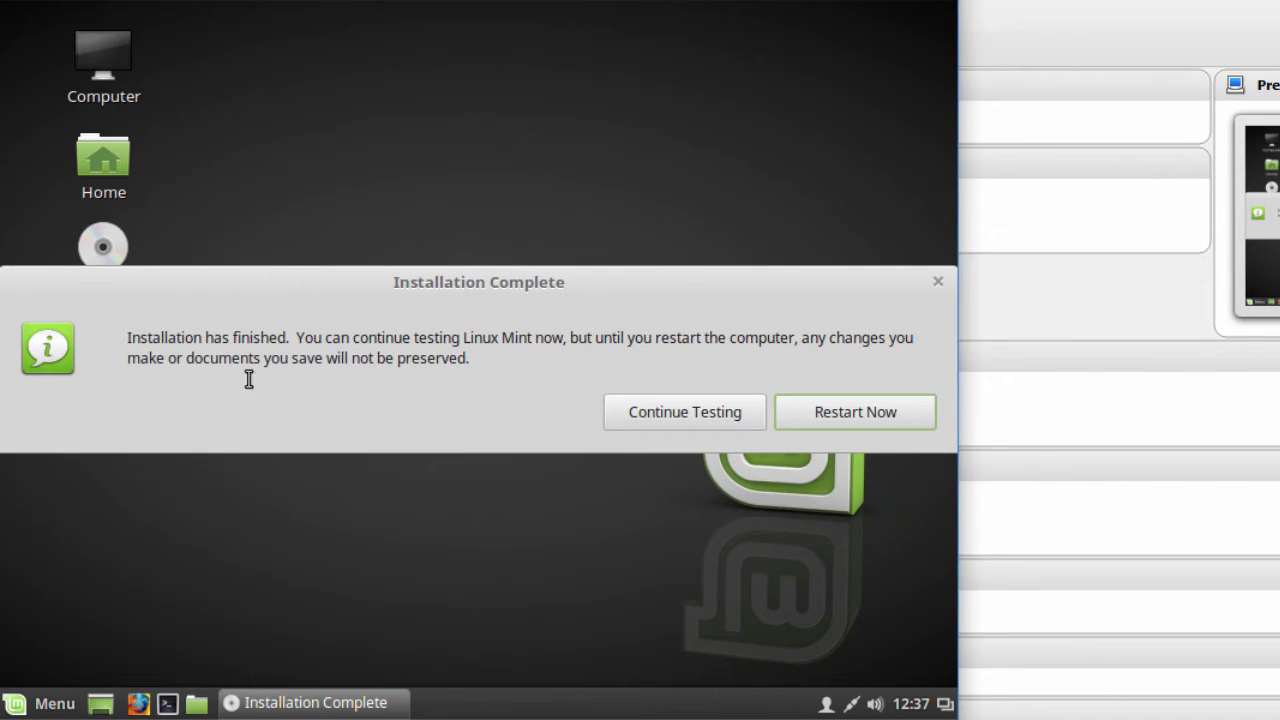
Restart into the installed system, confirming the install medium is removed
left_click_drag(127, 340, 293, 328)
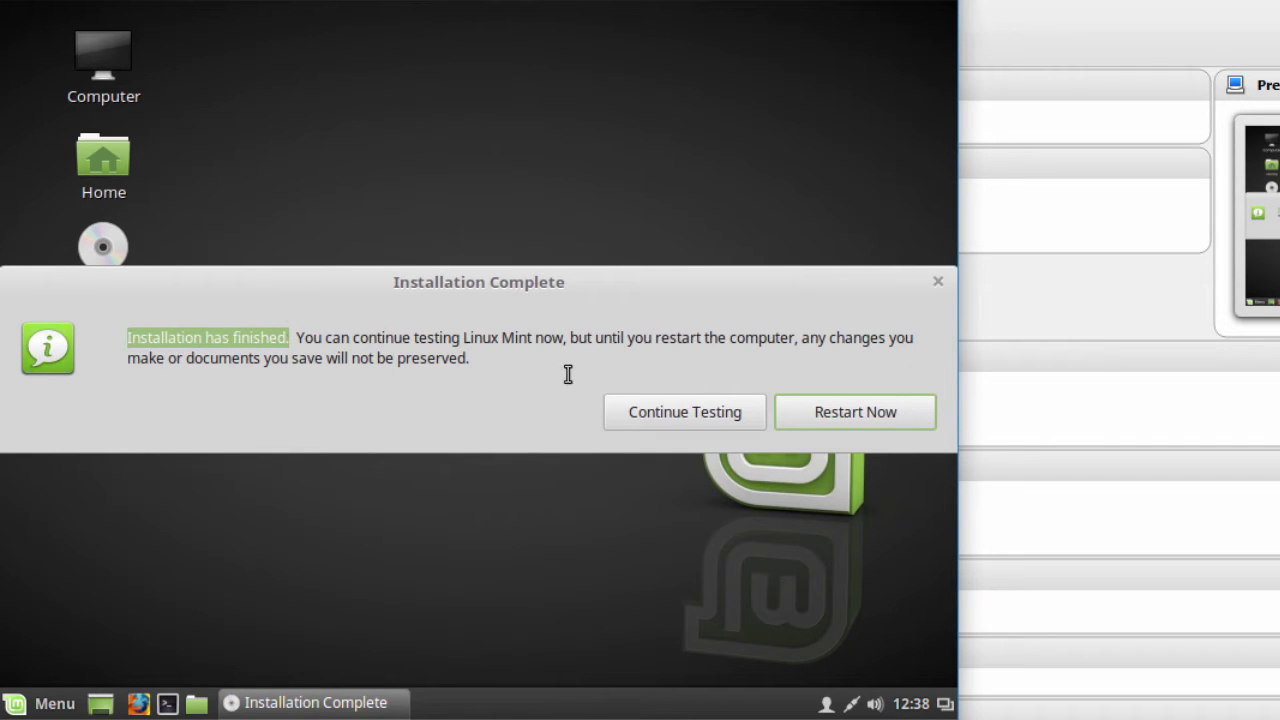
left_click(855, 413)
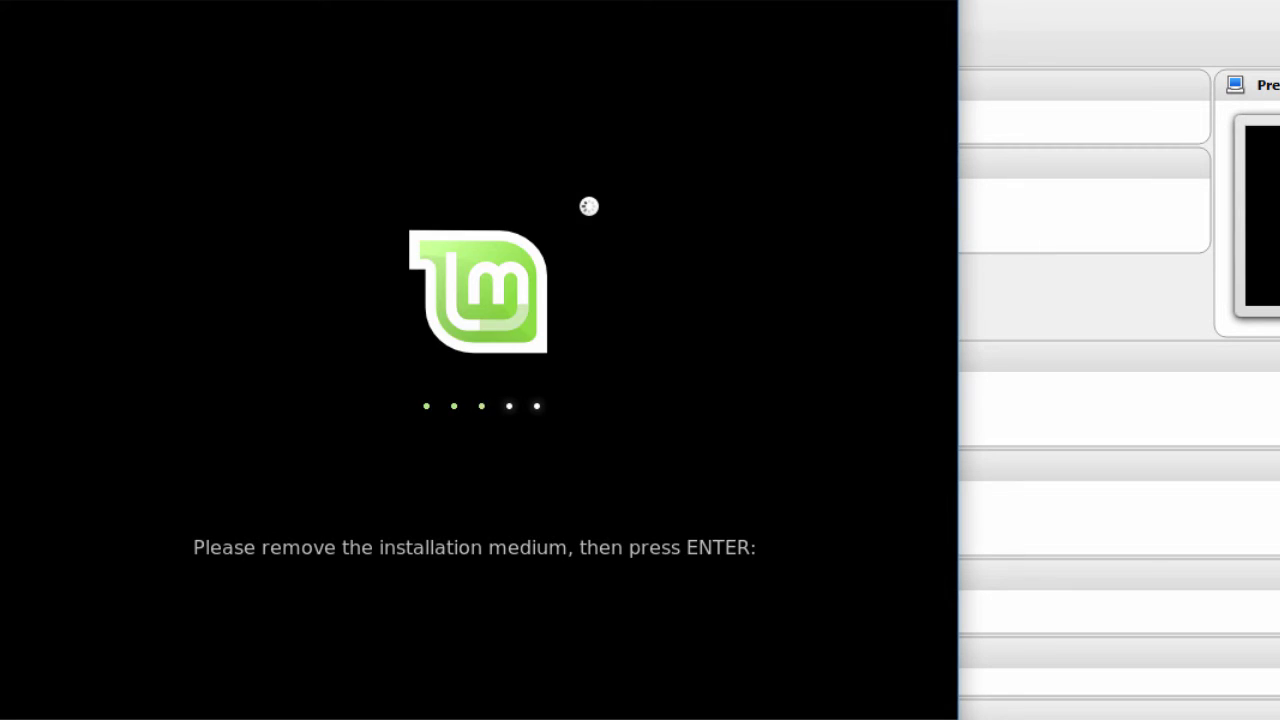
key("Return")
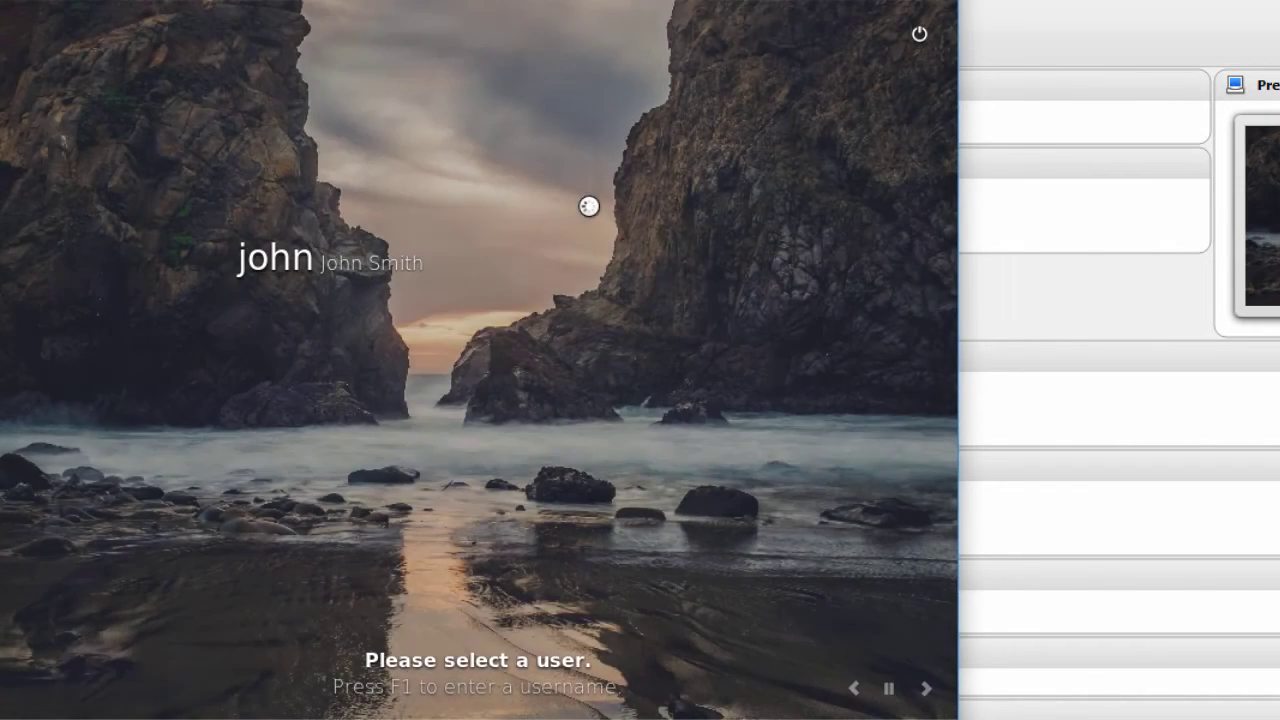
Sign in to the user account with the account password
left_click(328, 275)
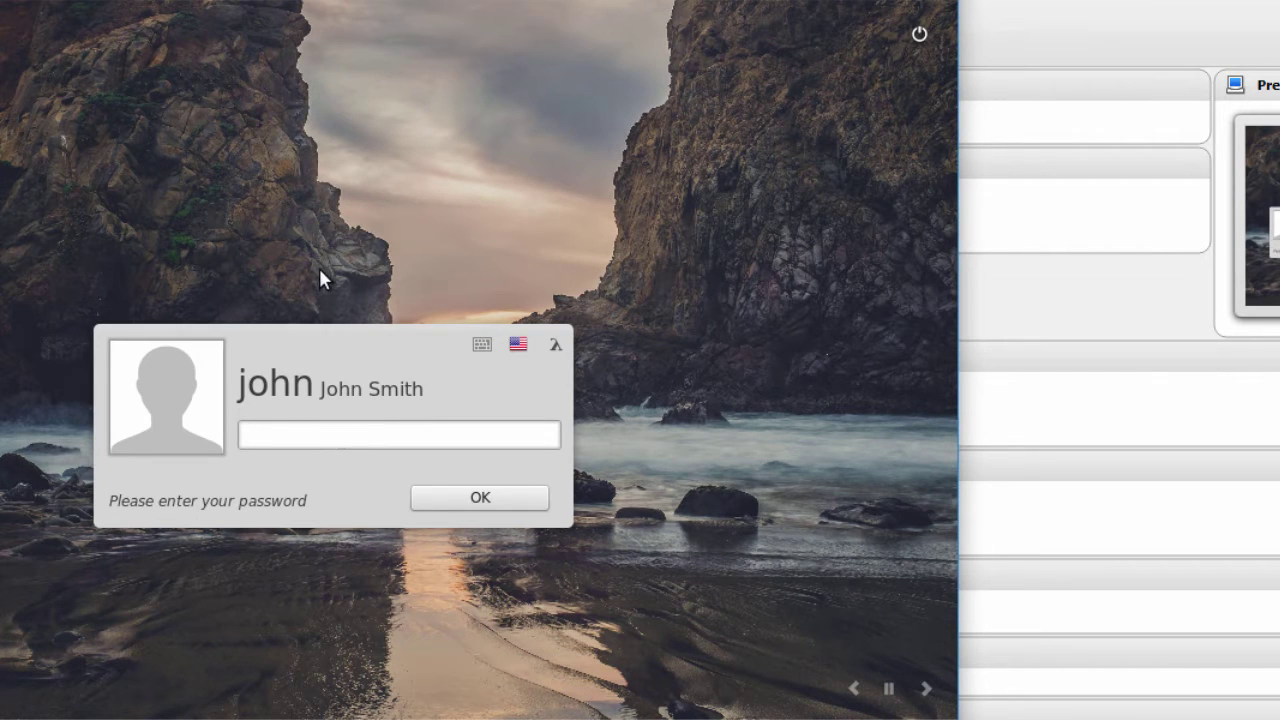
type("•••••••••")
key("Return")
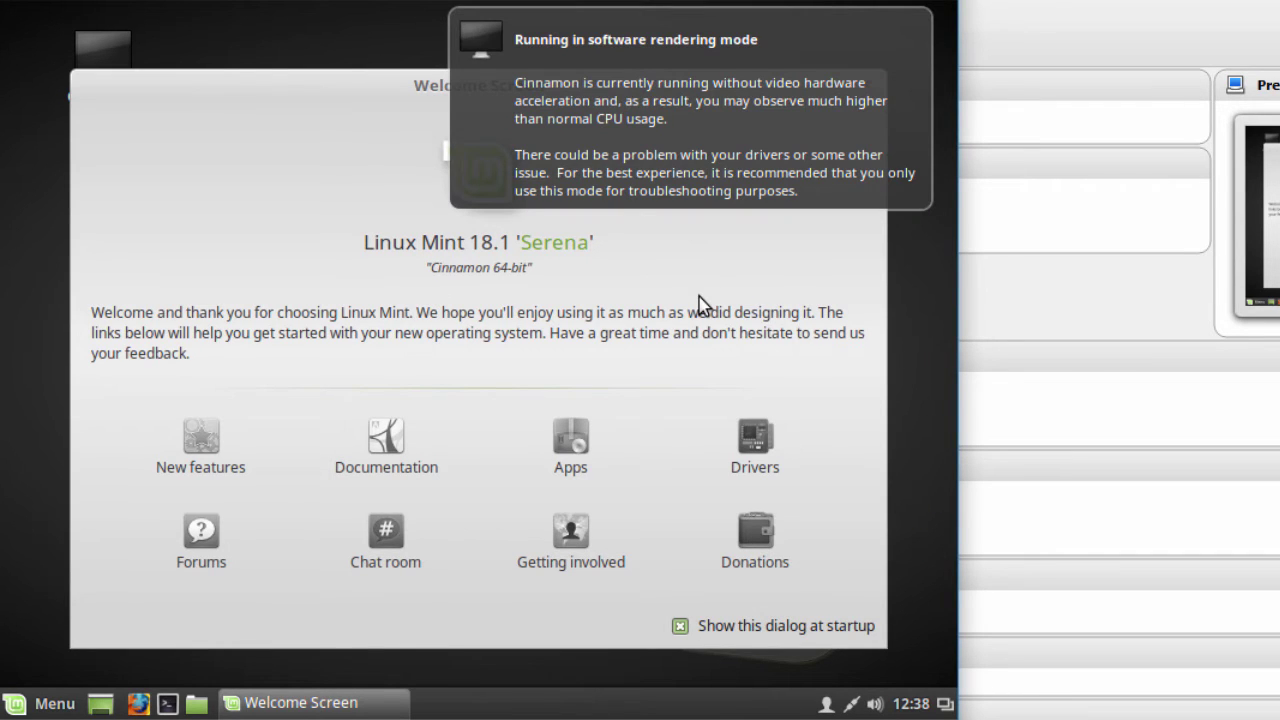
Close the notice and Welcome Screen, enable Auto-resize Guest Display, and enlarge the VM window
left_click(915, 36)
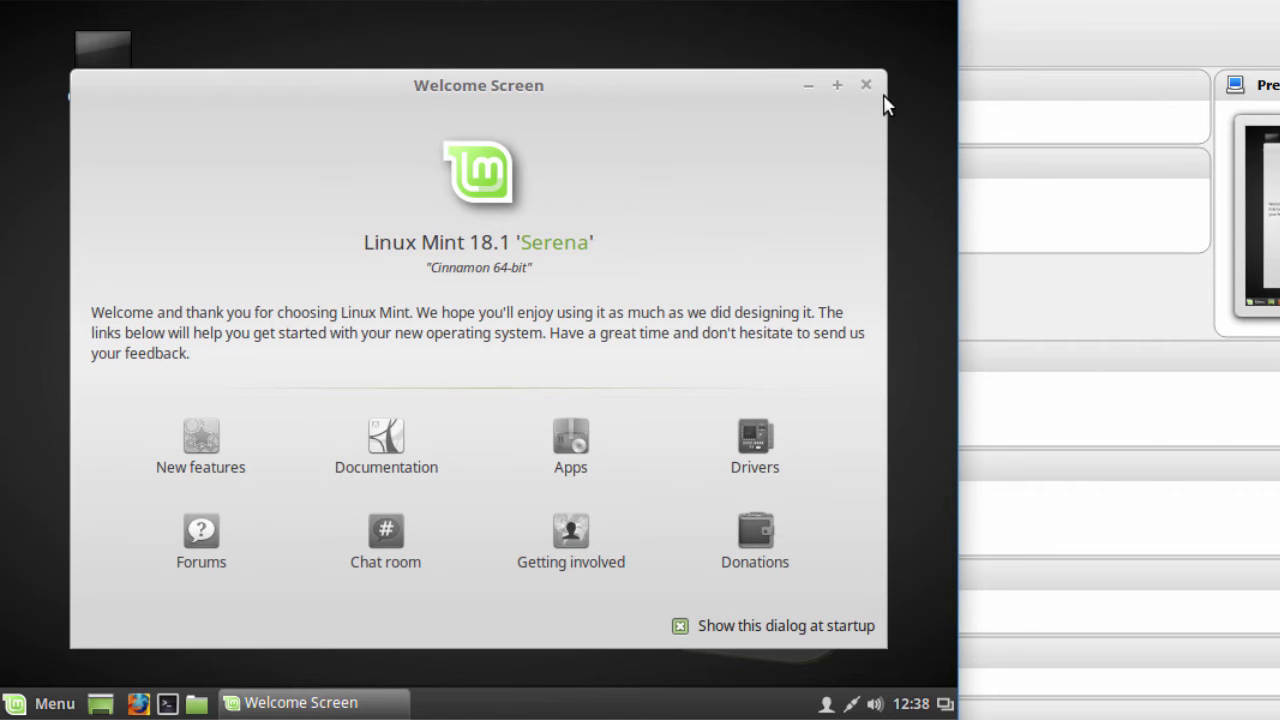
left_click(866, 85)
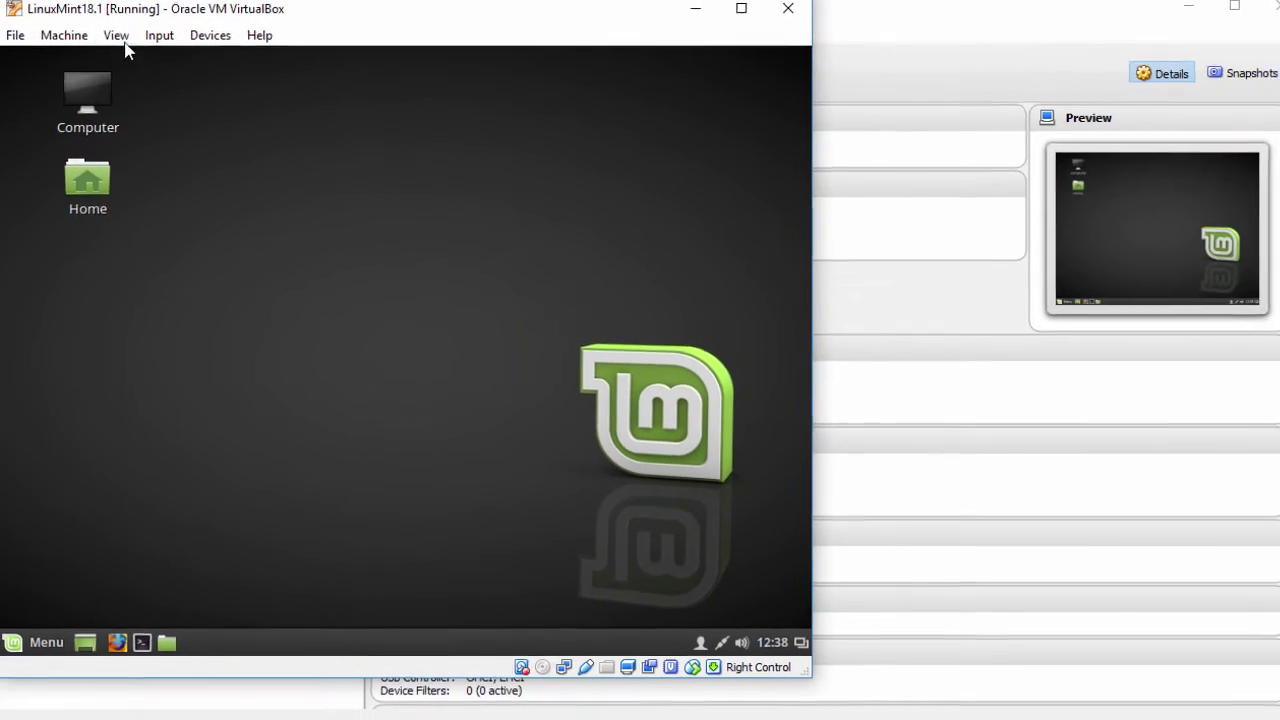
left_click(114, 40)
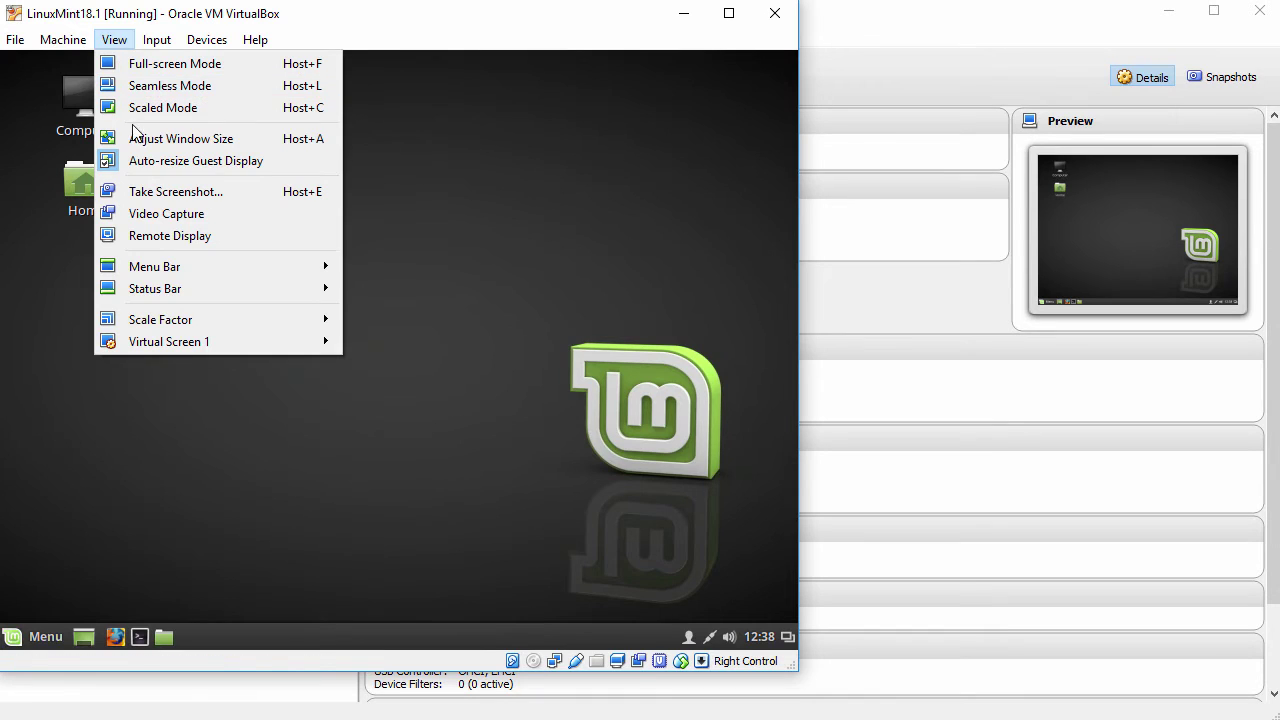
left_click(165, 165)
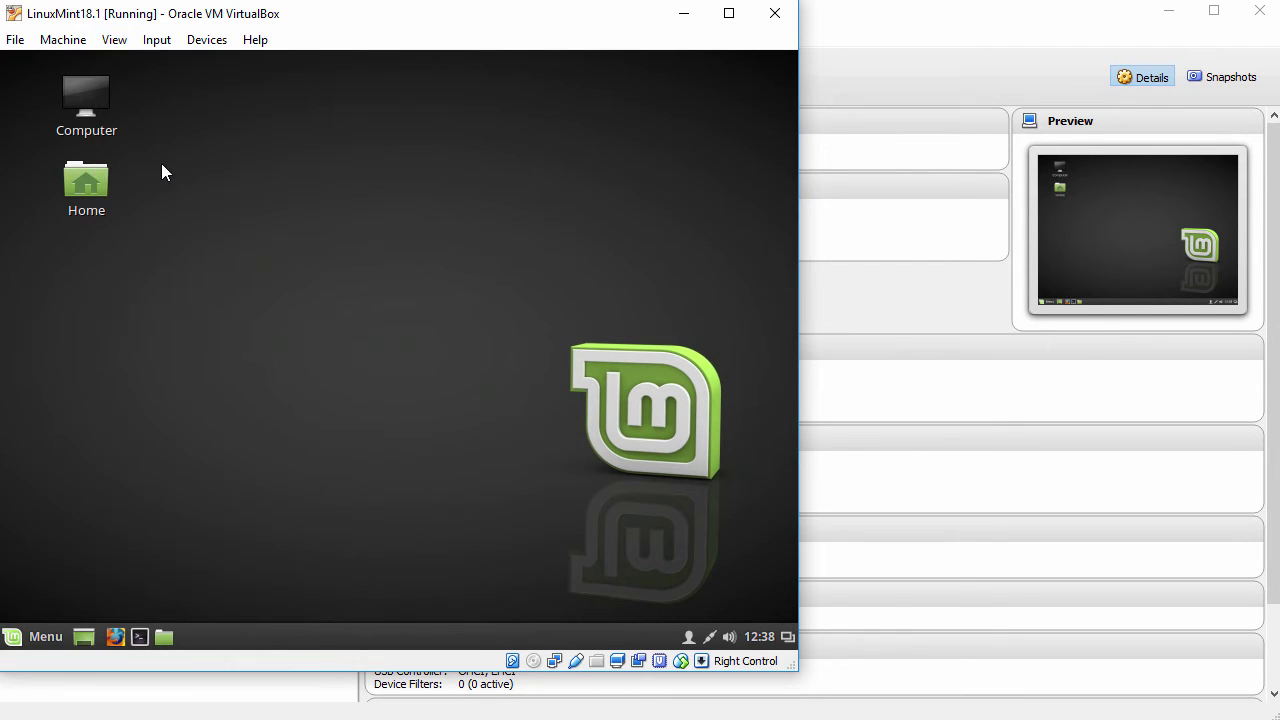
left_click_drag(797, 669, 1279, 719)
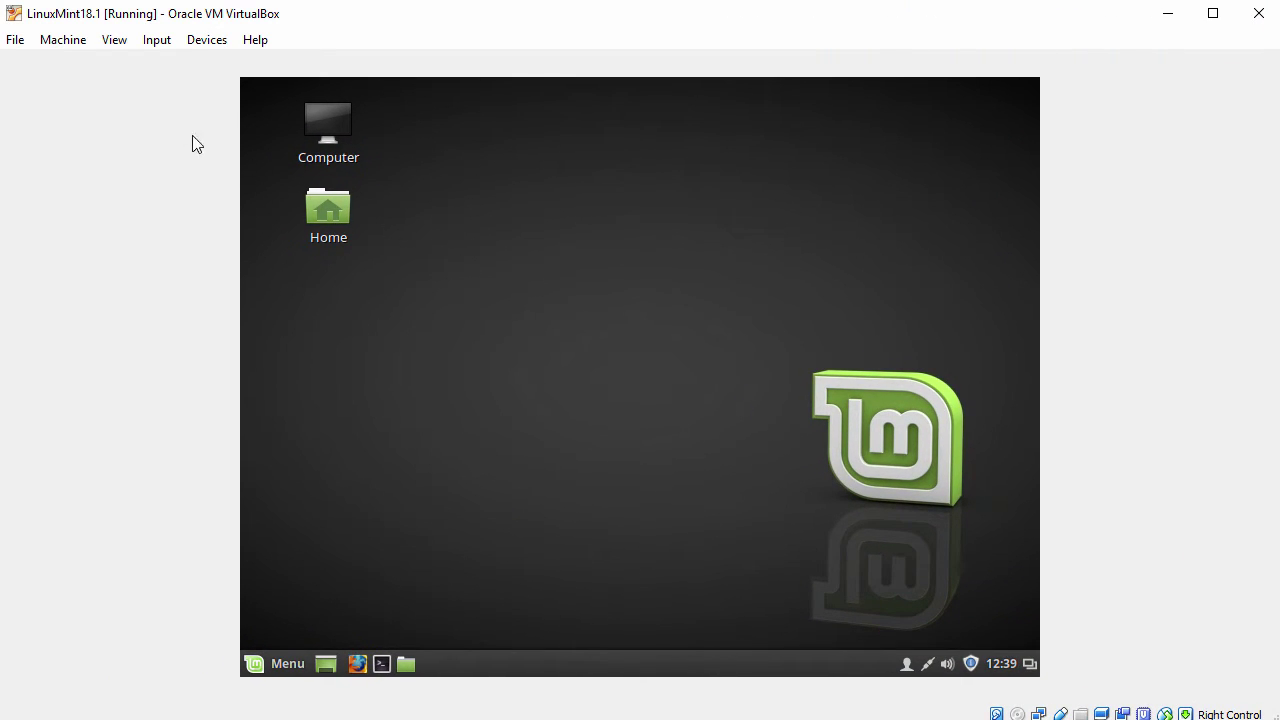
left_click(114, 40)
left_click(183, 160)
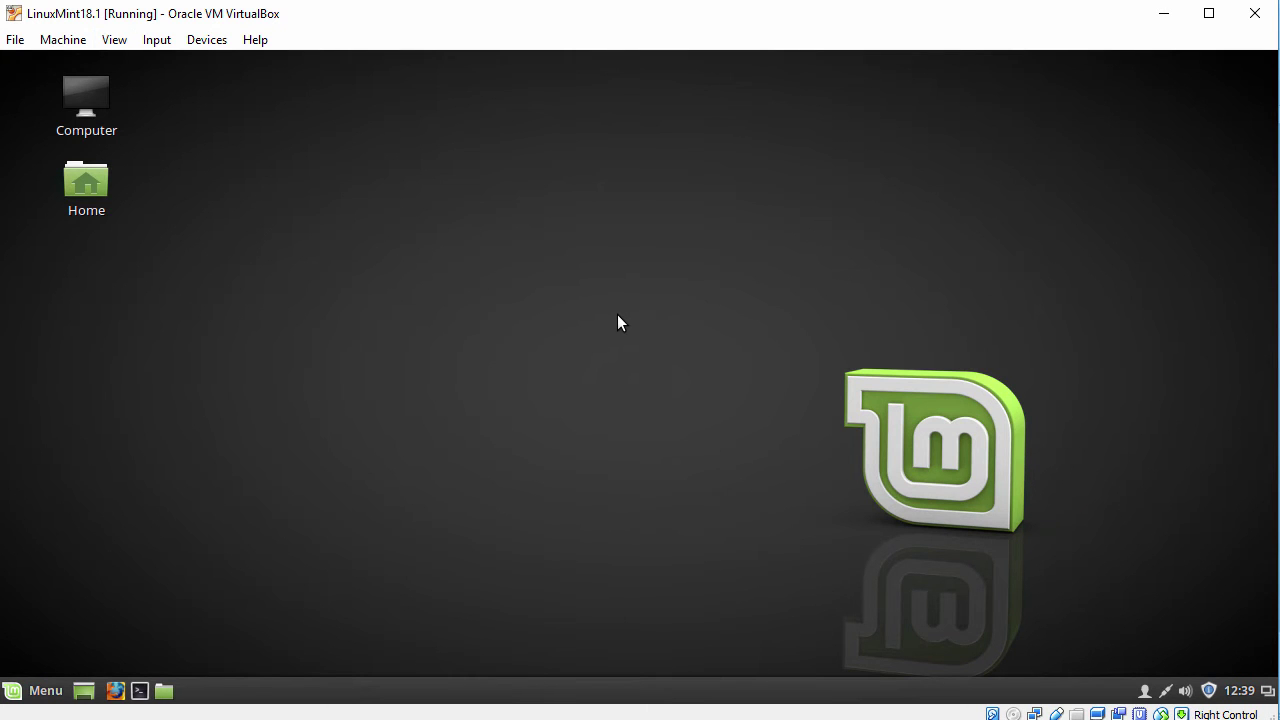
Open a Terminal from the Mint menu, zoom its text in twice and move it up-left
left_click(22, 692)
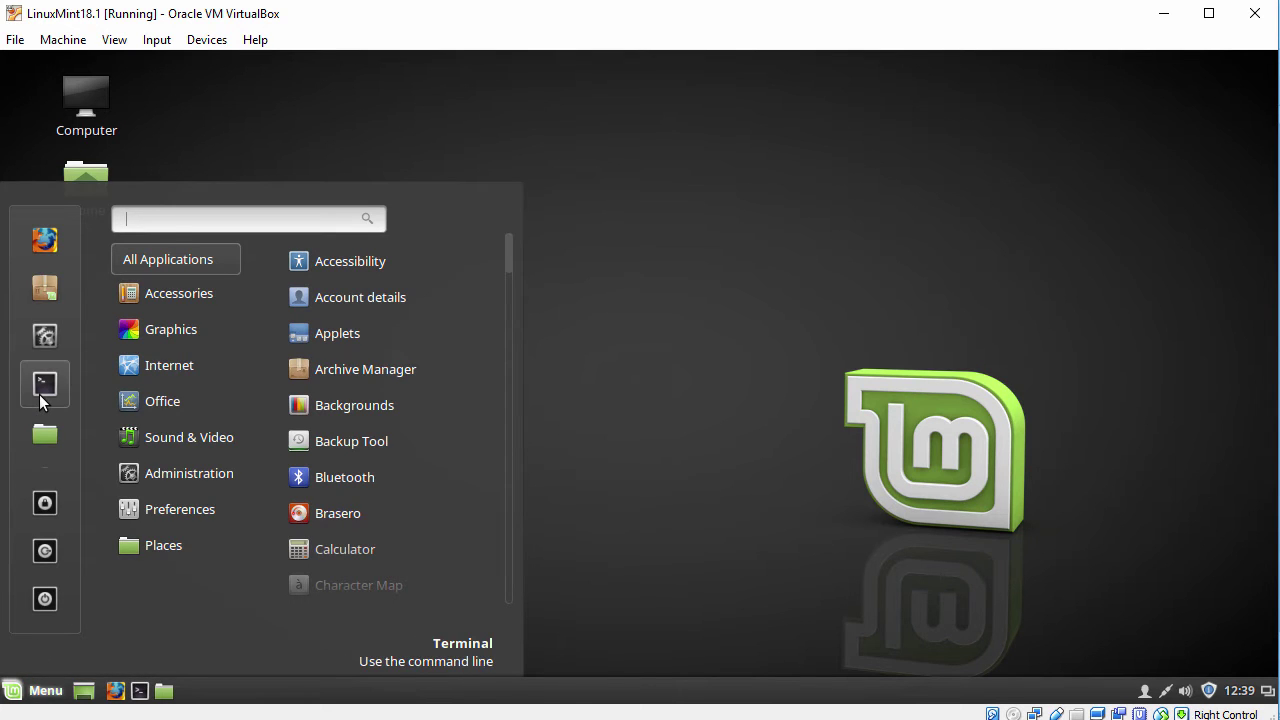
left_click(44, 384)
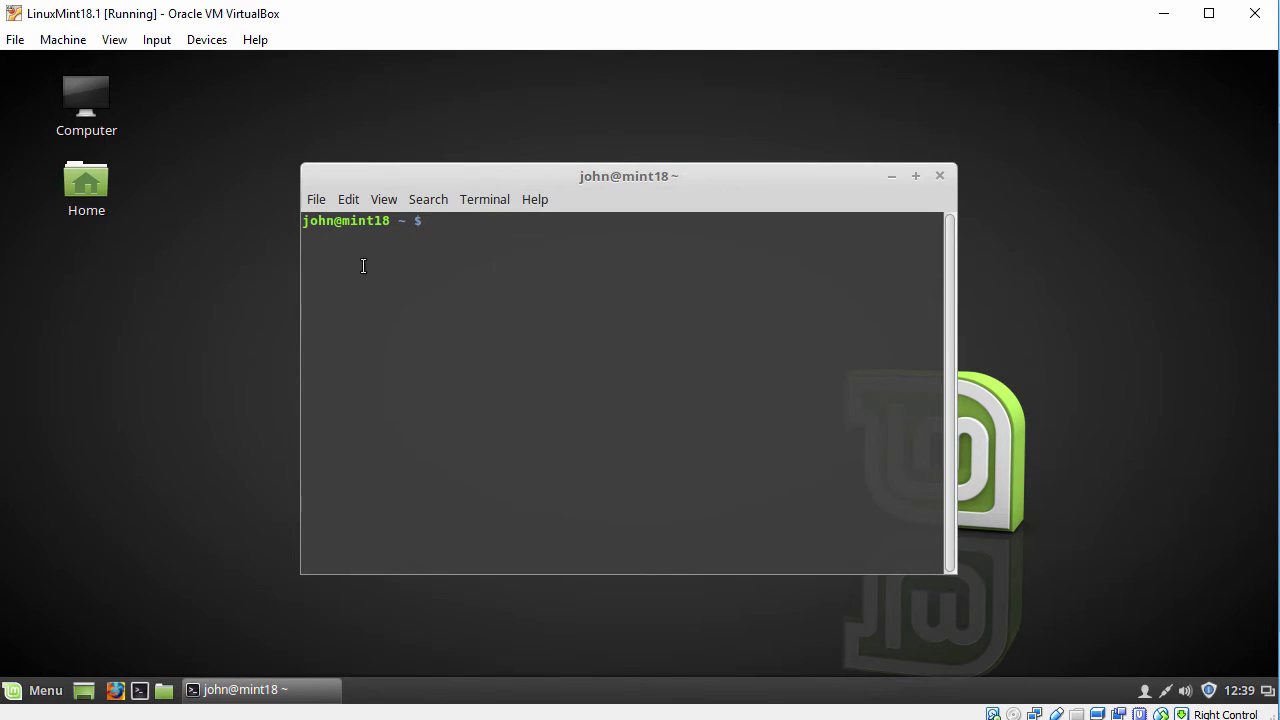
left_click(391, 200)
left_click(436, 280)
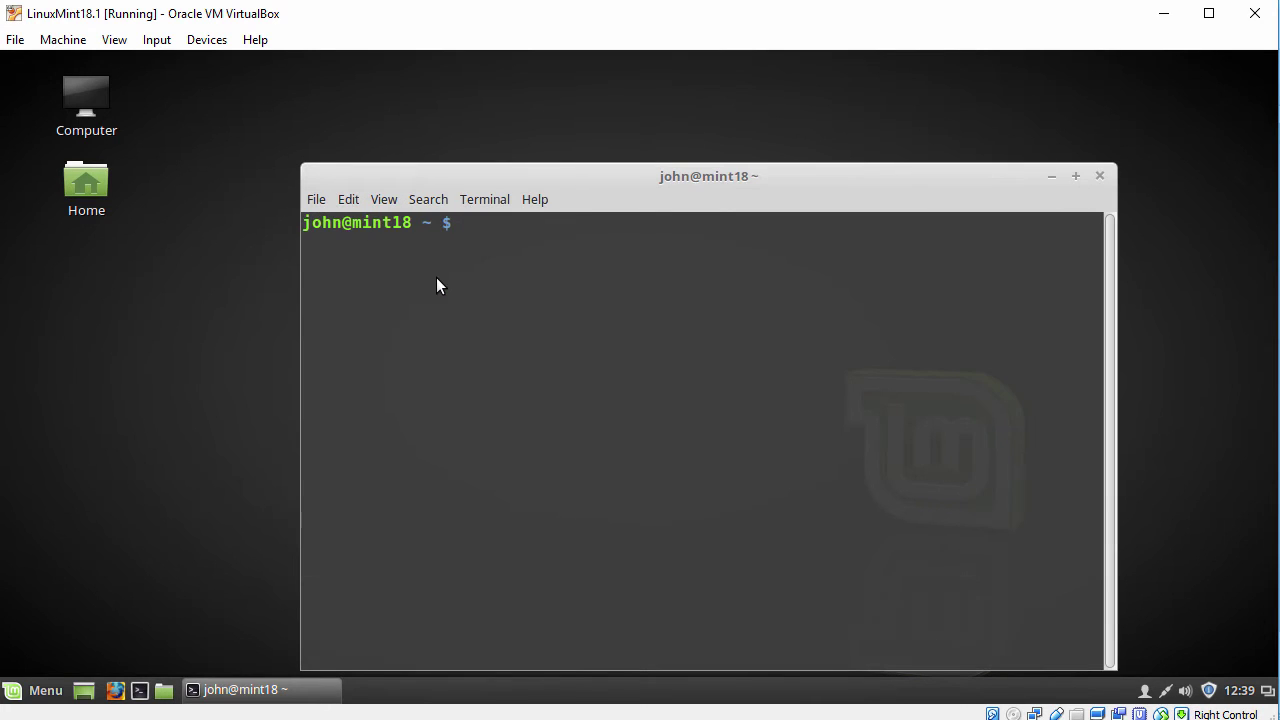
left_click_drag(563, 182, 432, 114)
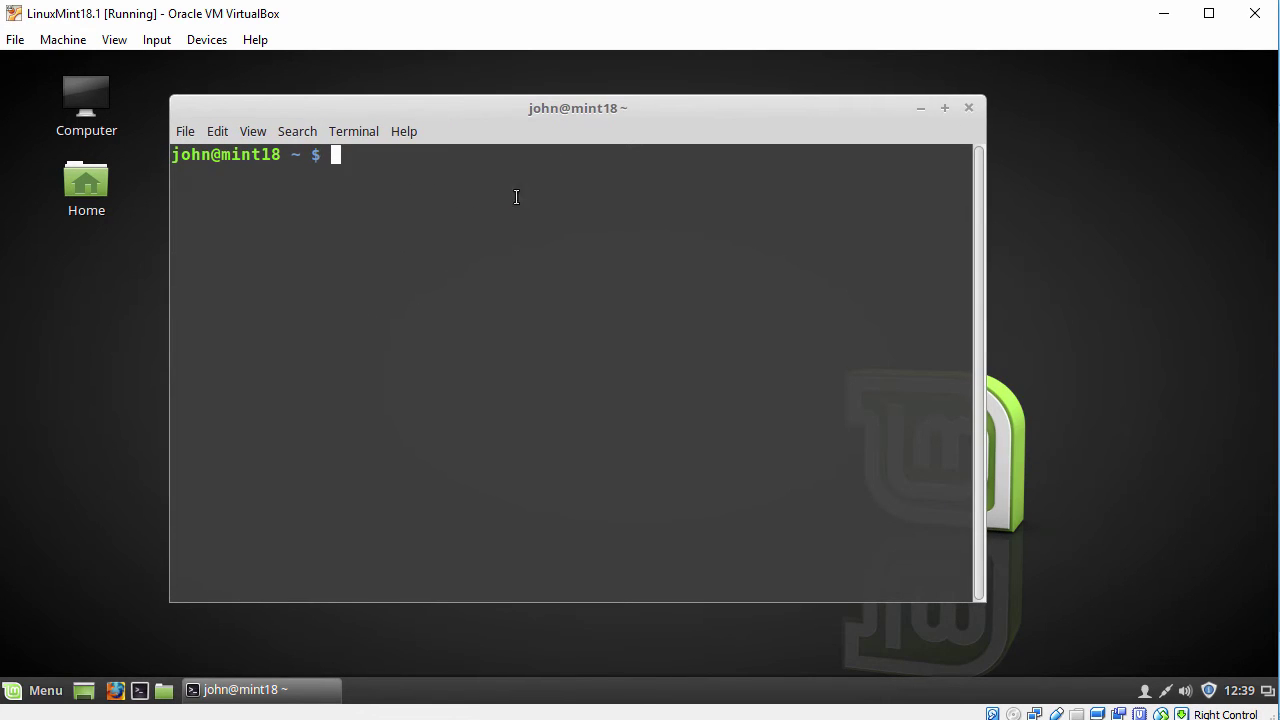
type("whoami")
key("Return")
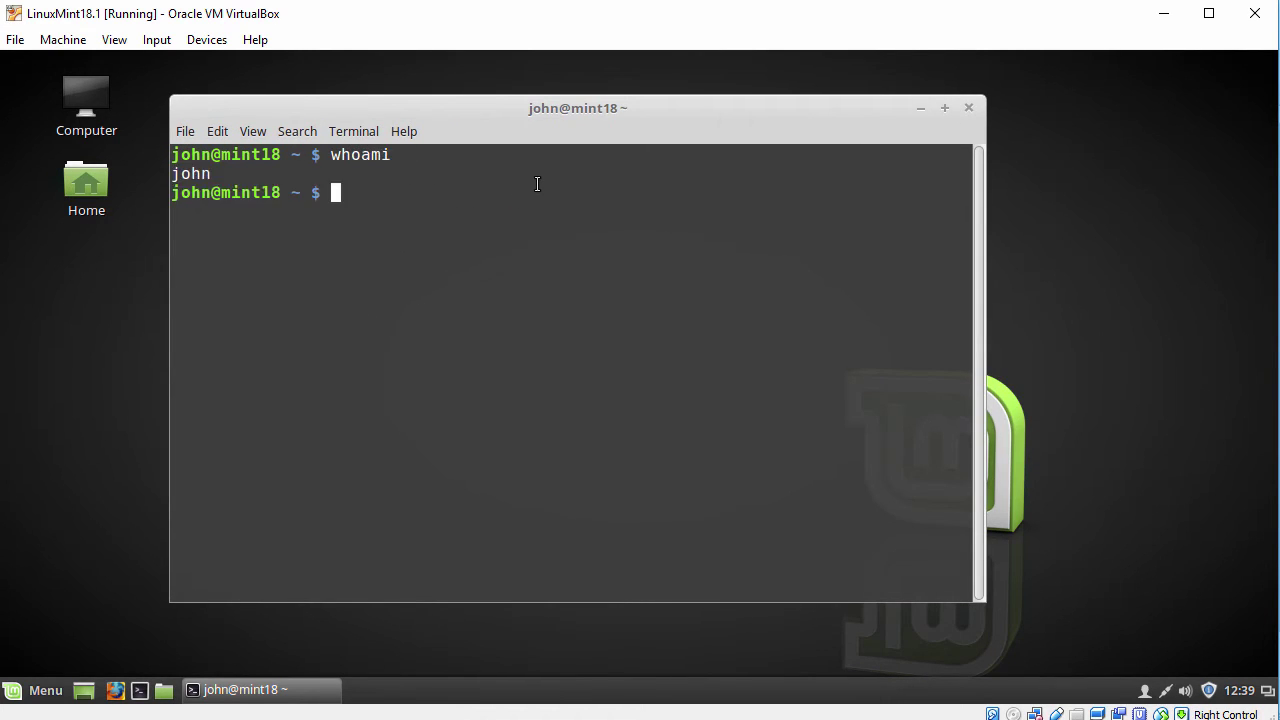
type("sudo bash")
key("Return")
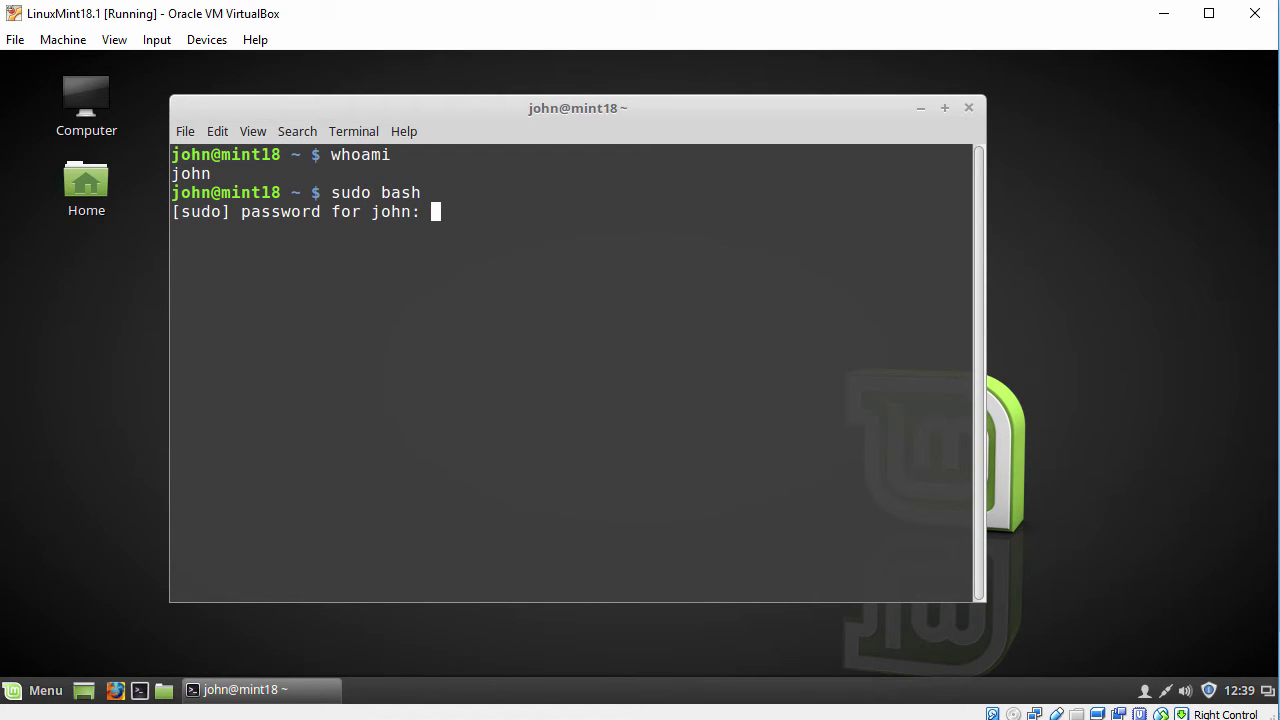
key("Return")
key("Return")
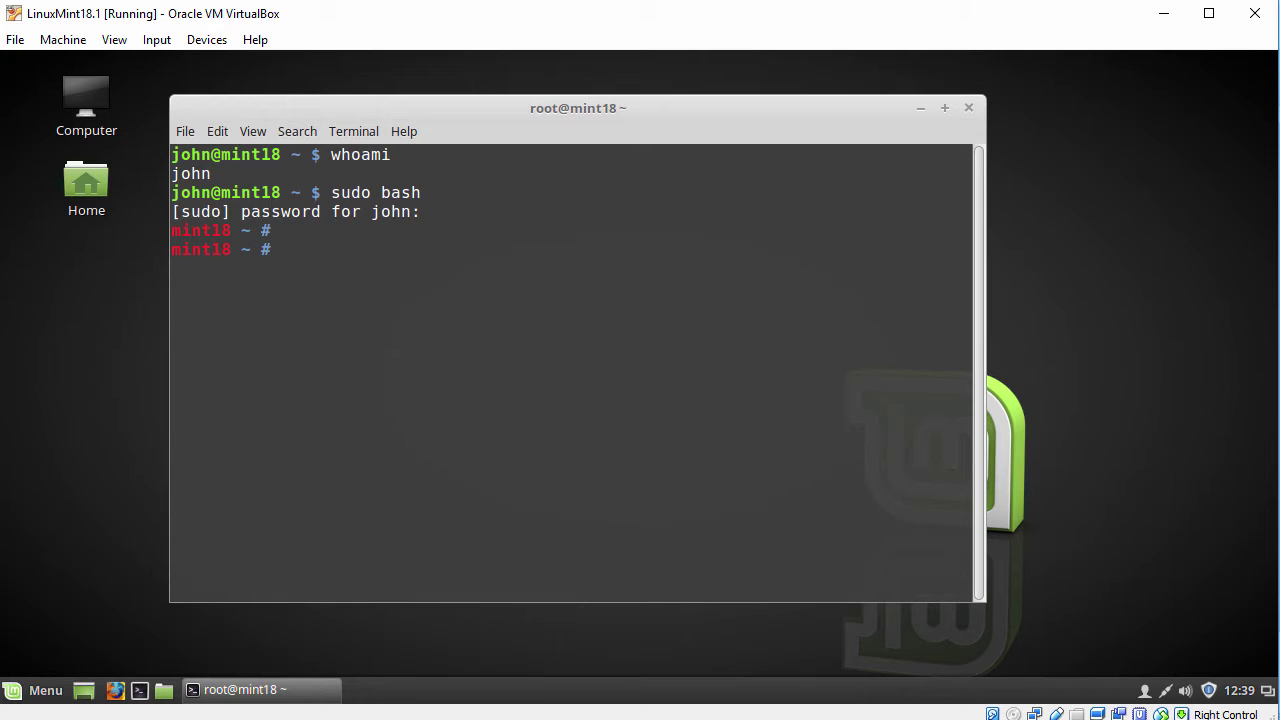
type("whoami")
key("Return")
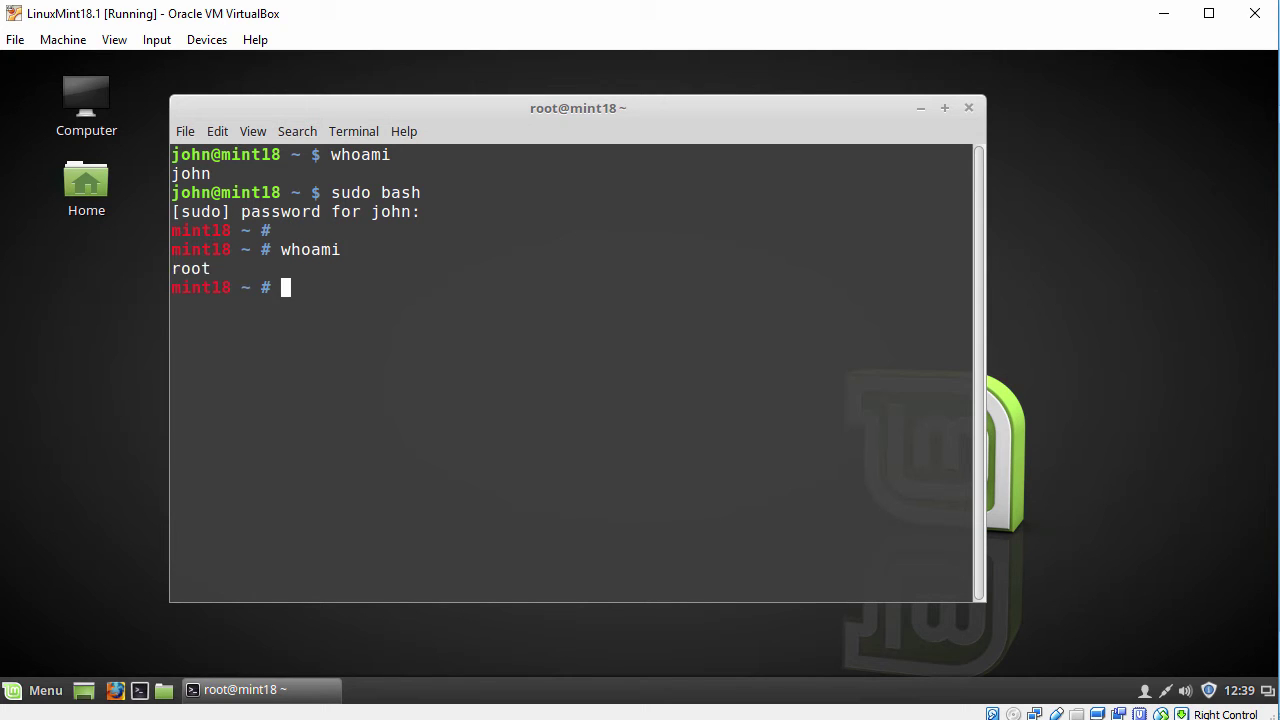
type("ping -c 3 www.g")
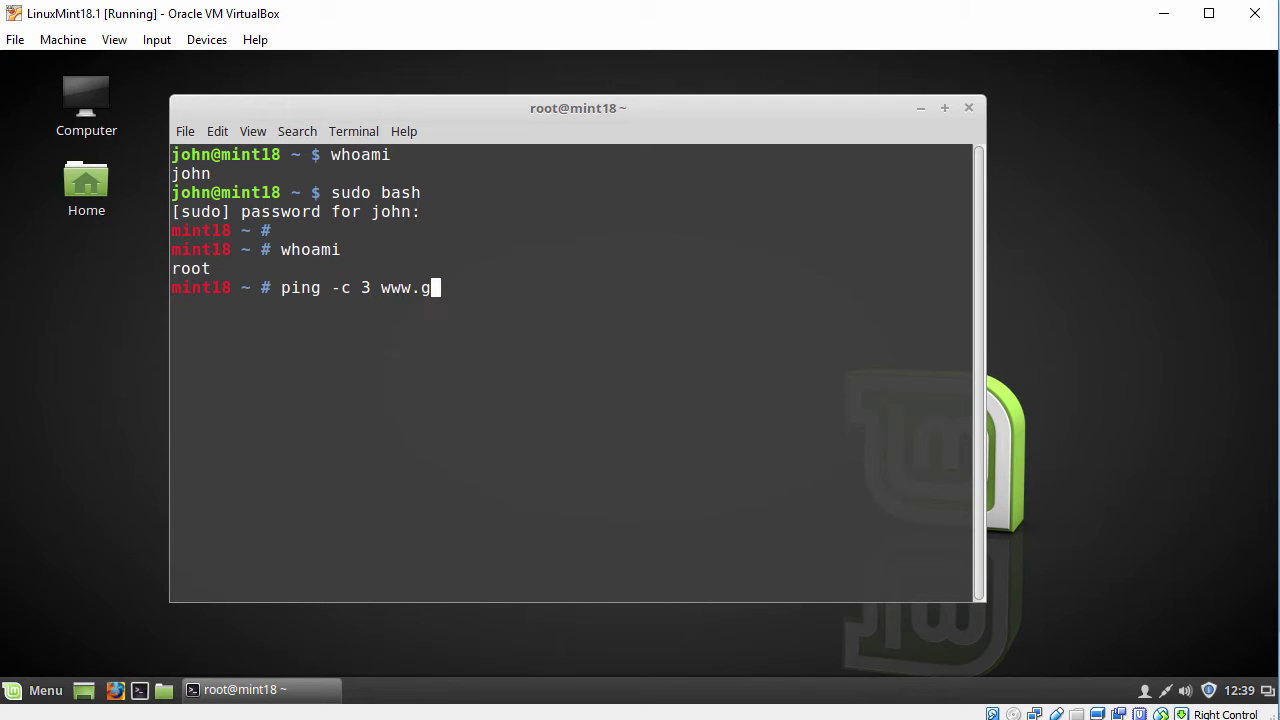
type("oogle.com")
key("Return")
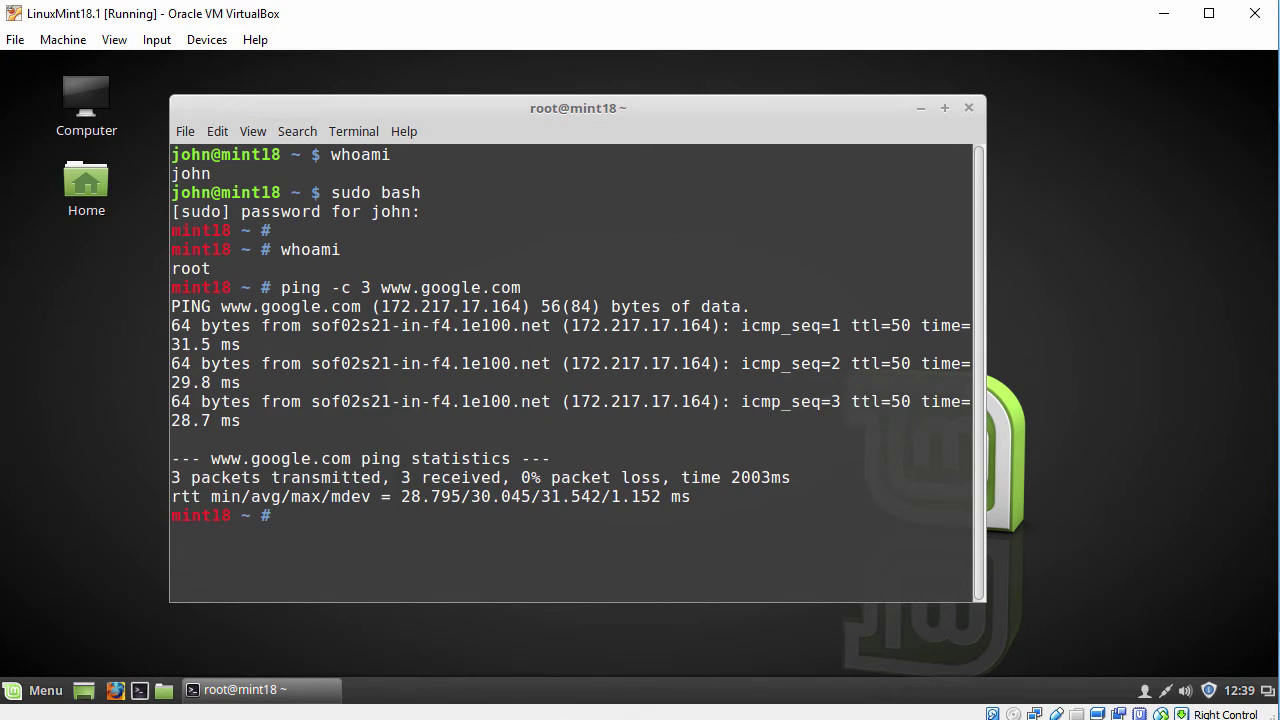
Clear the terminal and run glxinfo | grep OpenGL, noting the VMware, Inc. vendor
type("clear")
key("Return")
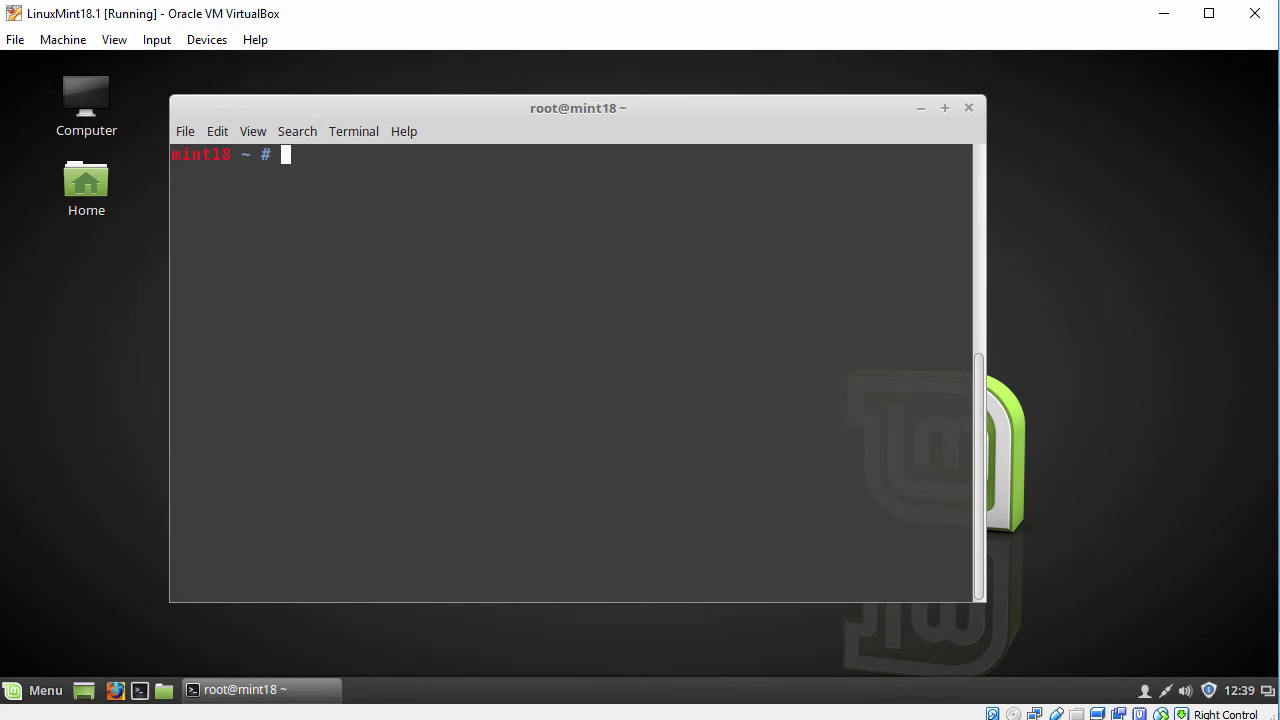
key("Return")
type("glxinfo ")
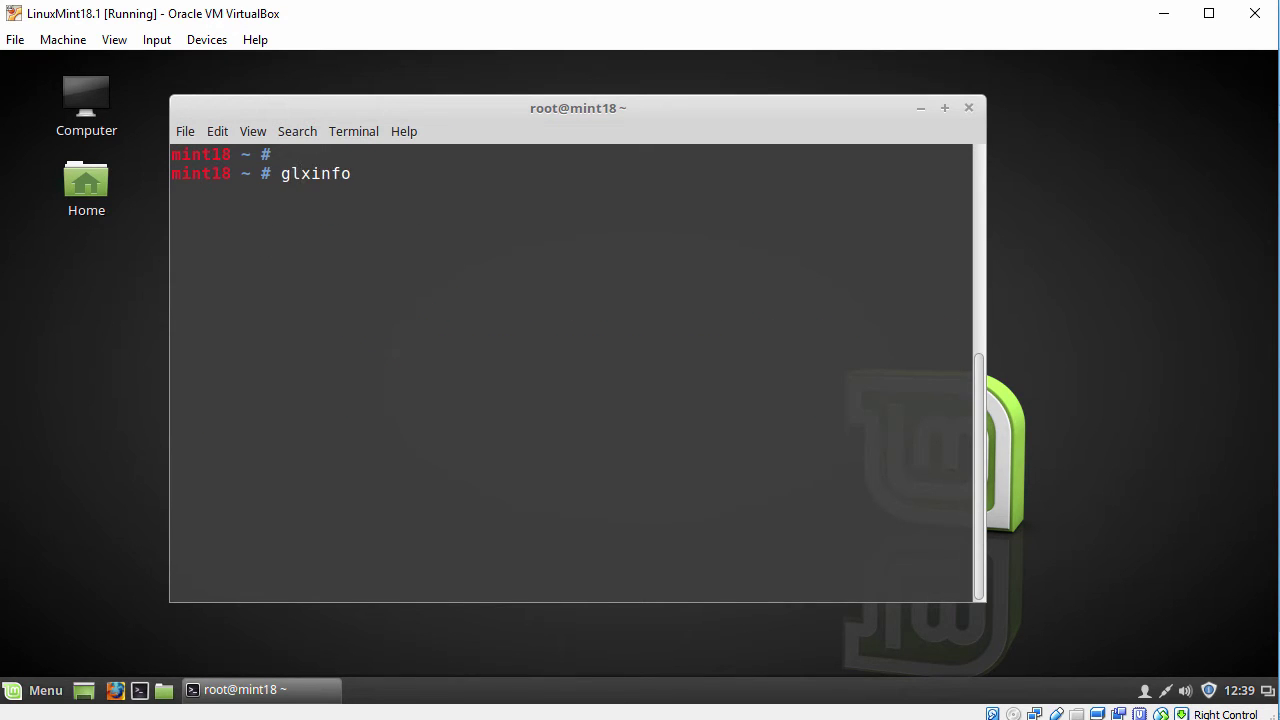
type("| grep Open")
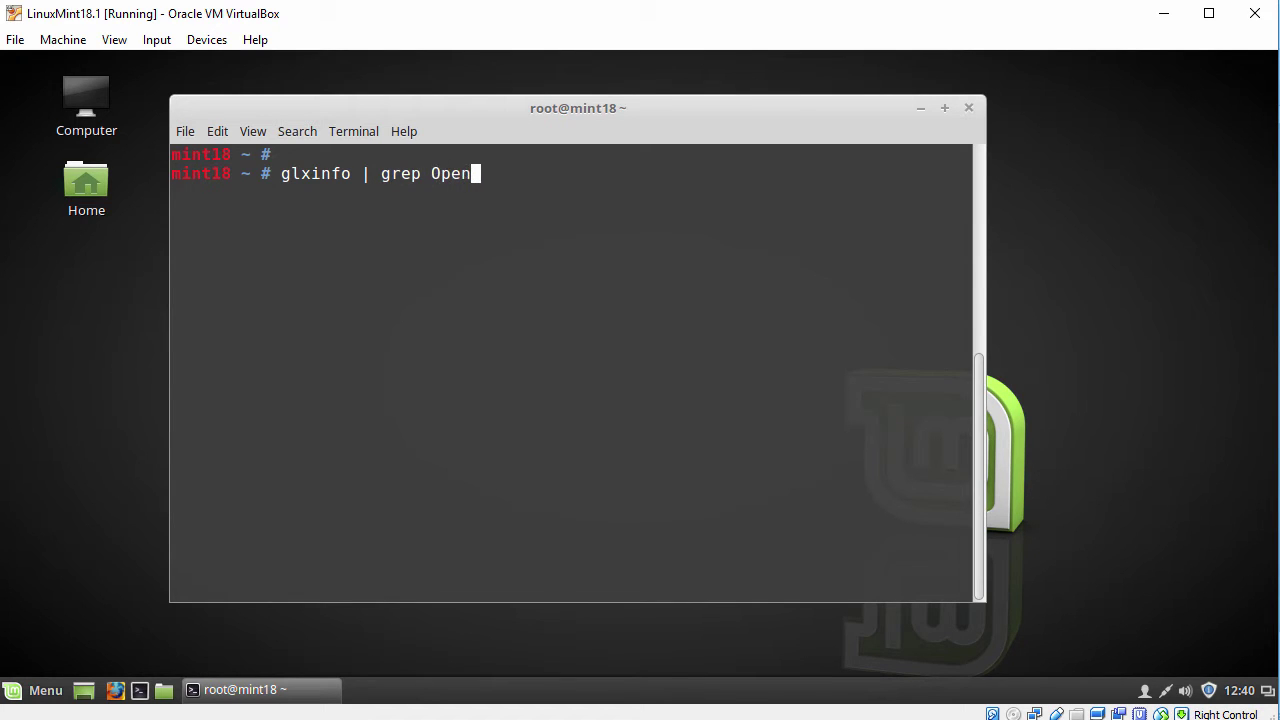
type("GL")
key("Return")
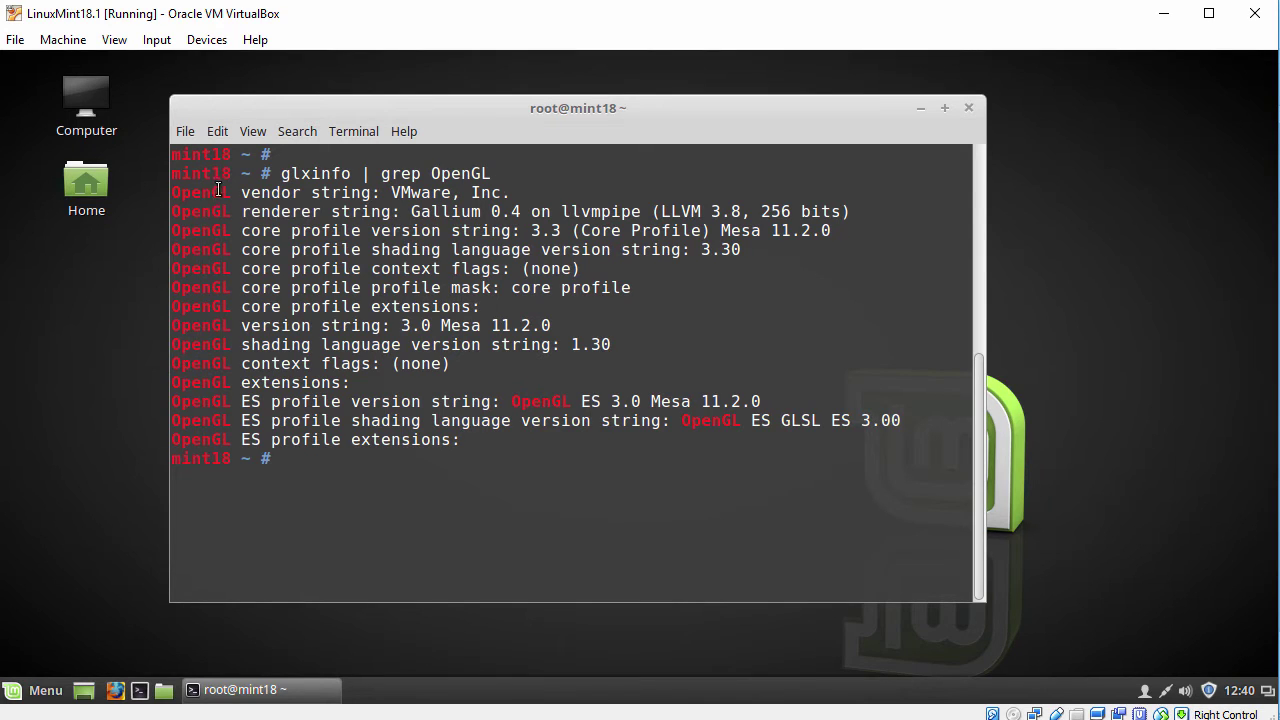
left_click_drag(172, 191, 508, 184)
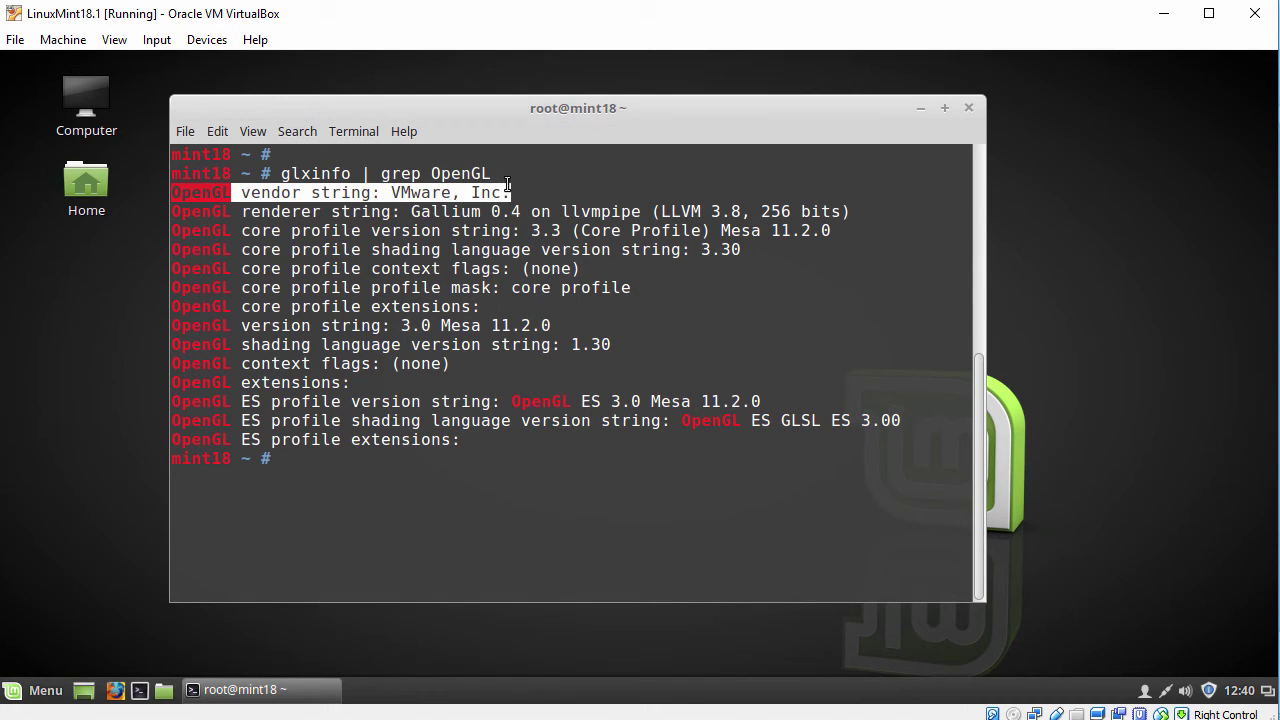
left_click(552, 251)
key("Return")
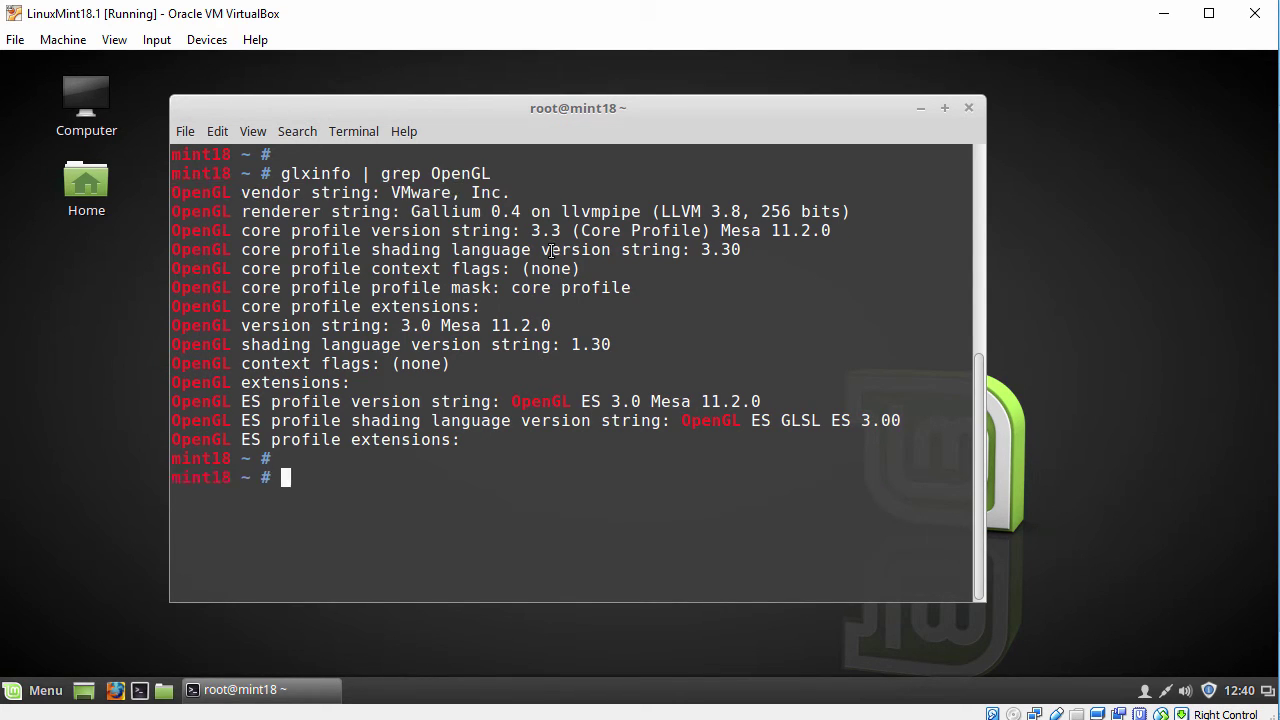
Run apt-get purge virtualbox-guest-* and confirm the removal with y
type("apt-get purge virtua")
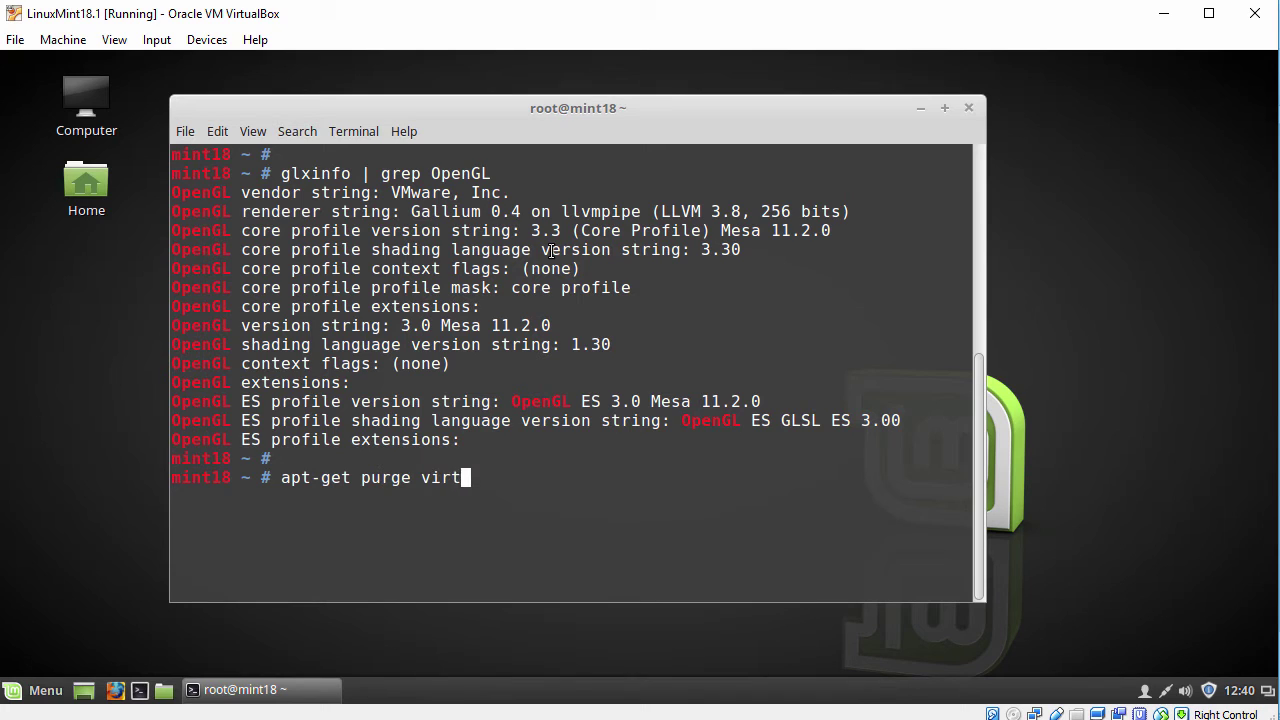
key("Tab")
type("*")
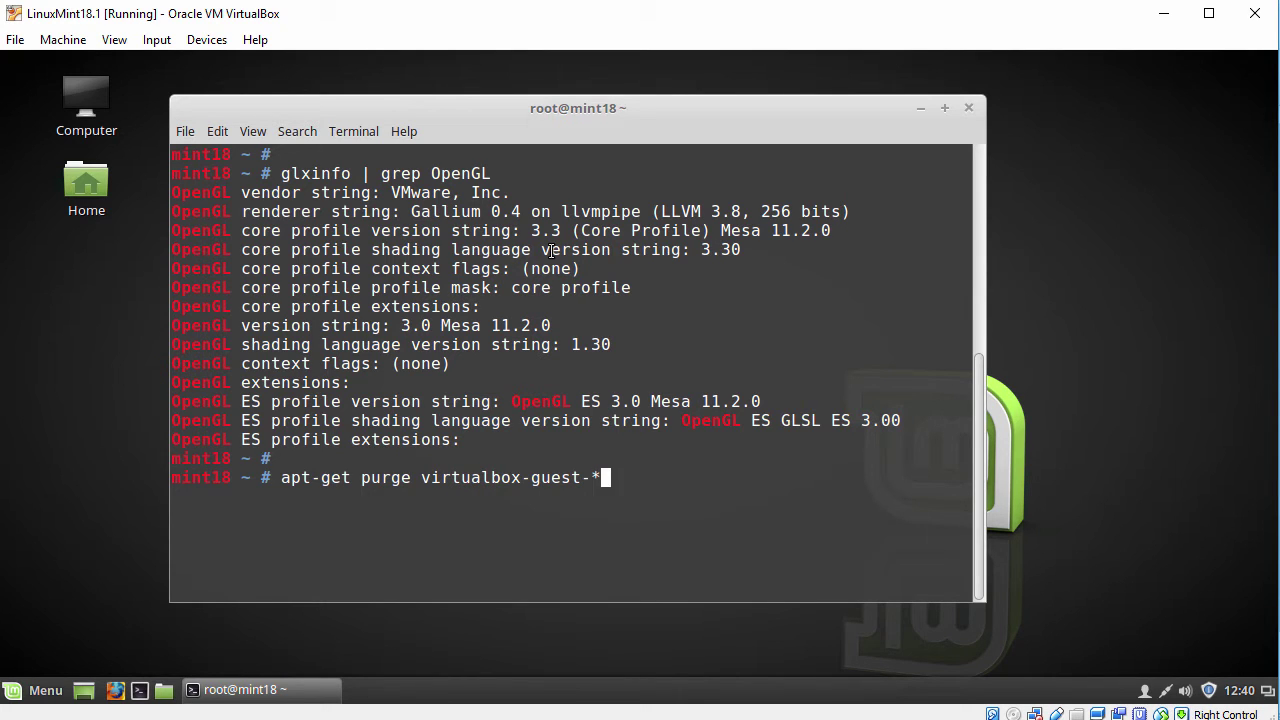
key("Return")
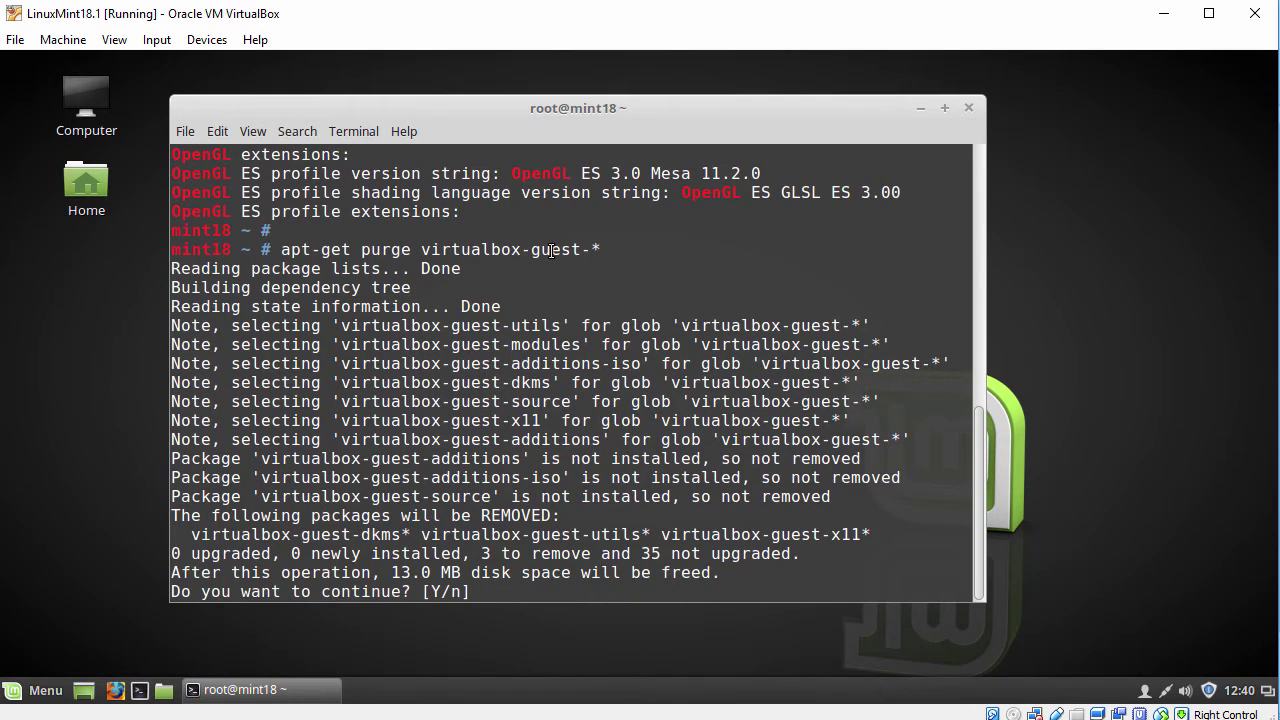
type("y")
key("Return")
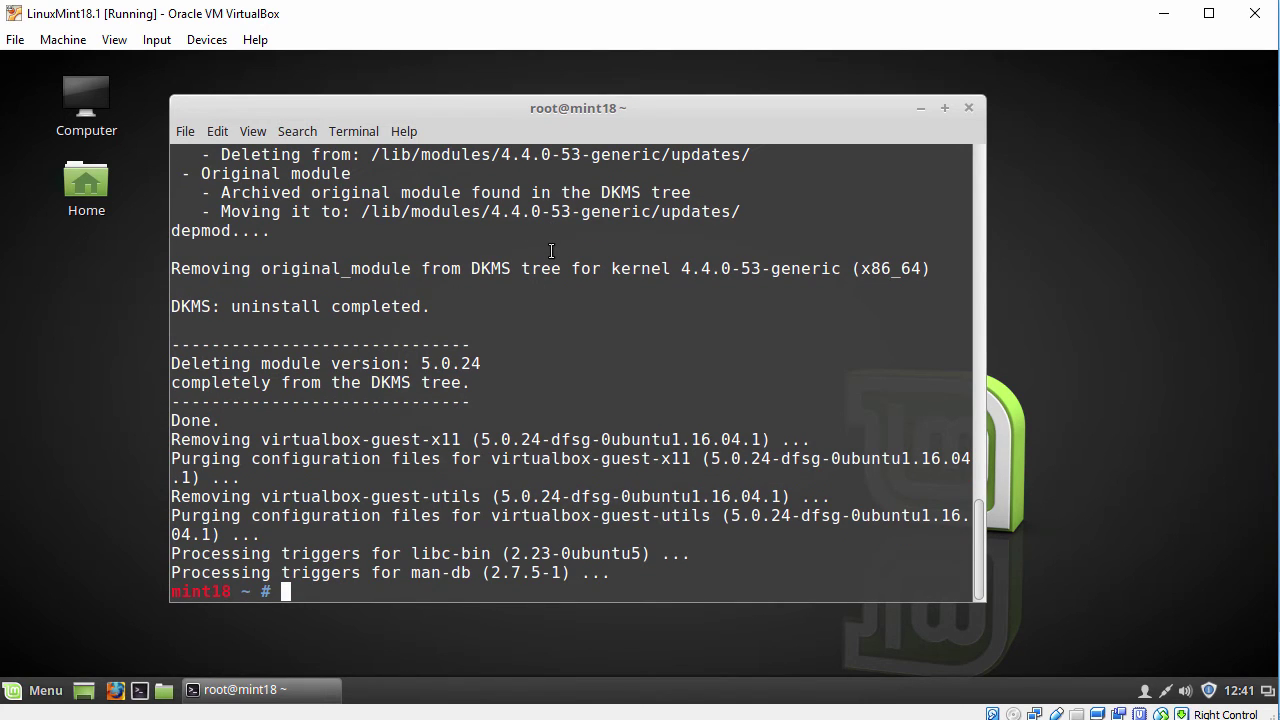
Type exit twice to leave the root shell and close the terminal
type("exit")
key("Return")
type("exi")
type("t")
key("Return")
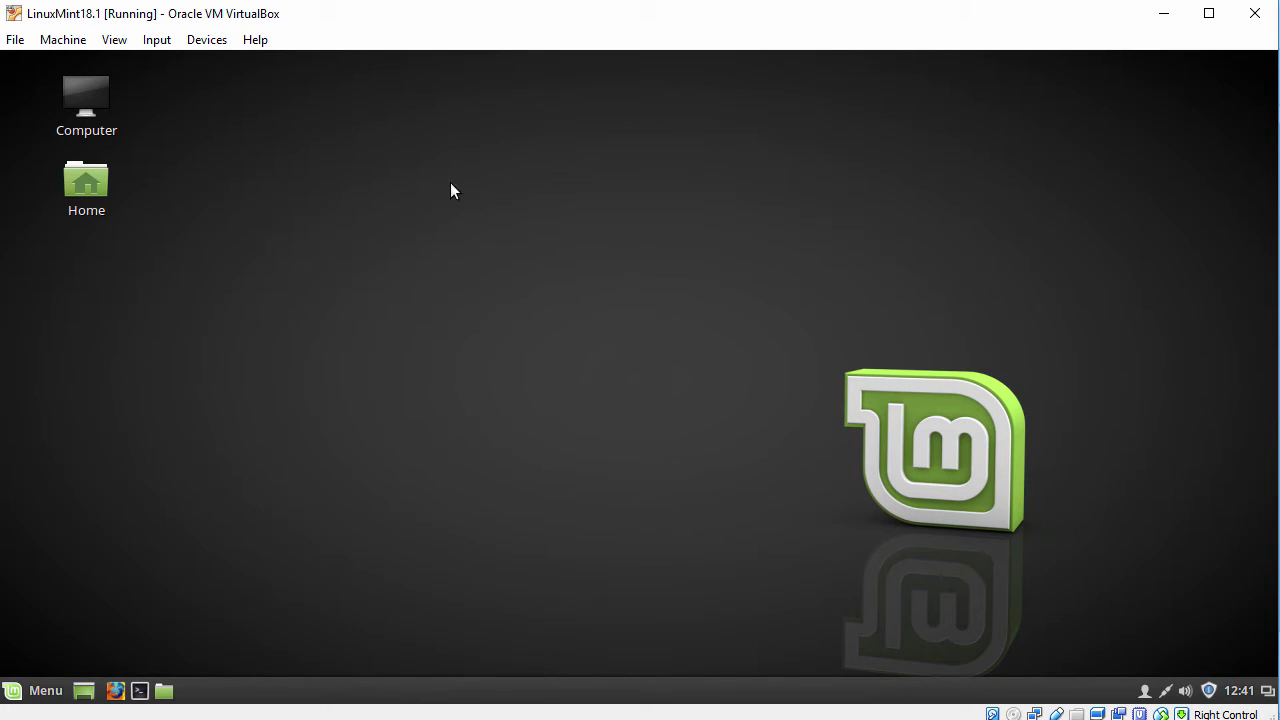
Insert the Guest Additions CD, run its installer with the account password, then close the finished window
left_click(207, 41)
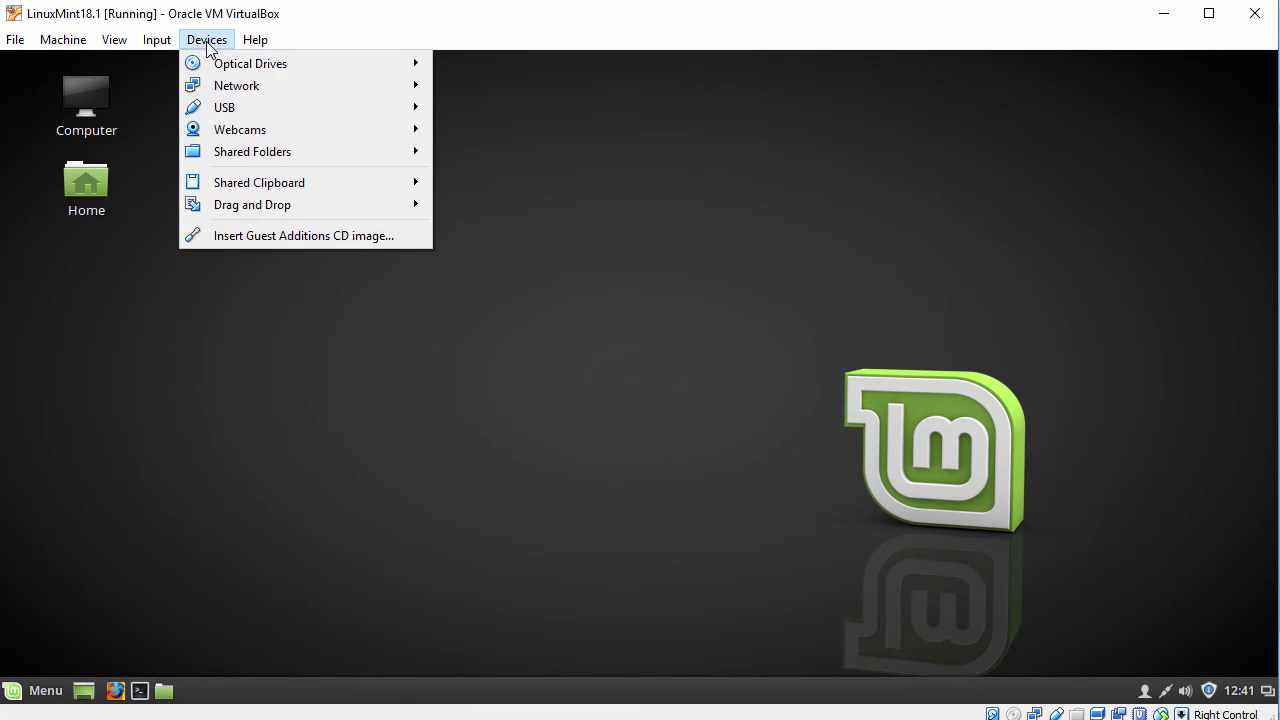
left_click(248, 238)
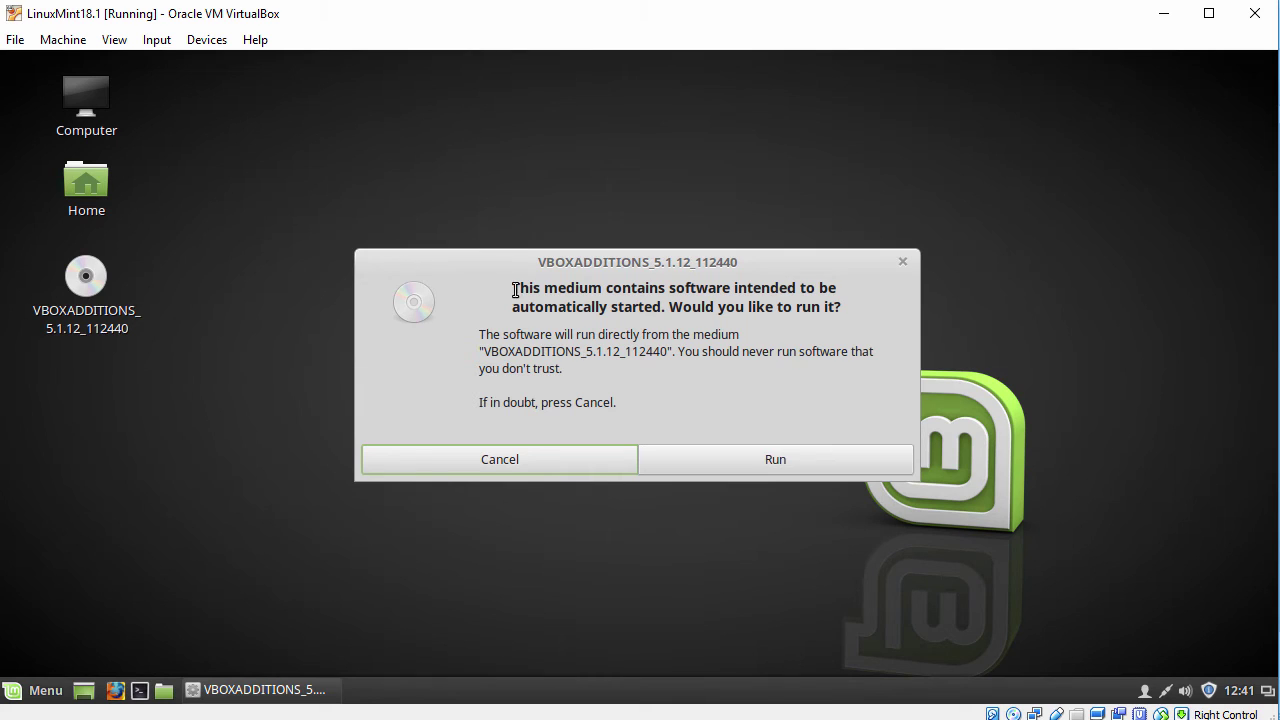
left_click_drag(670, 307, 869, 314)
left_click(753, 459)
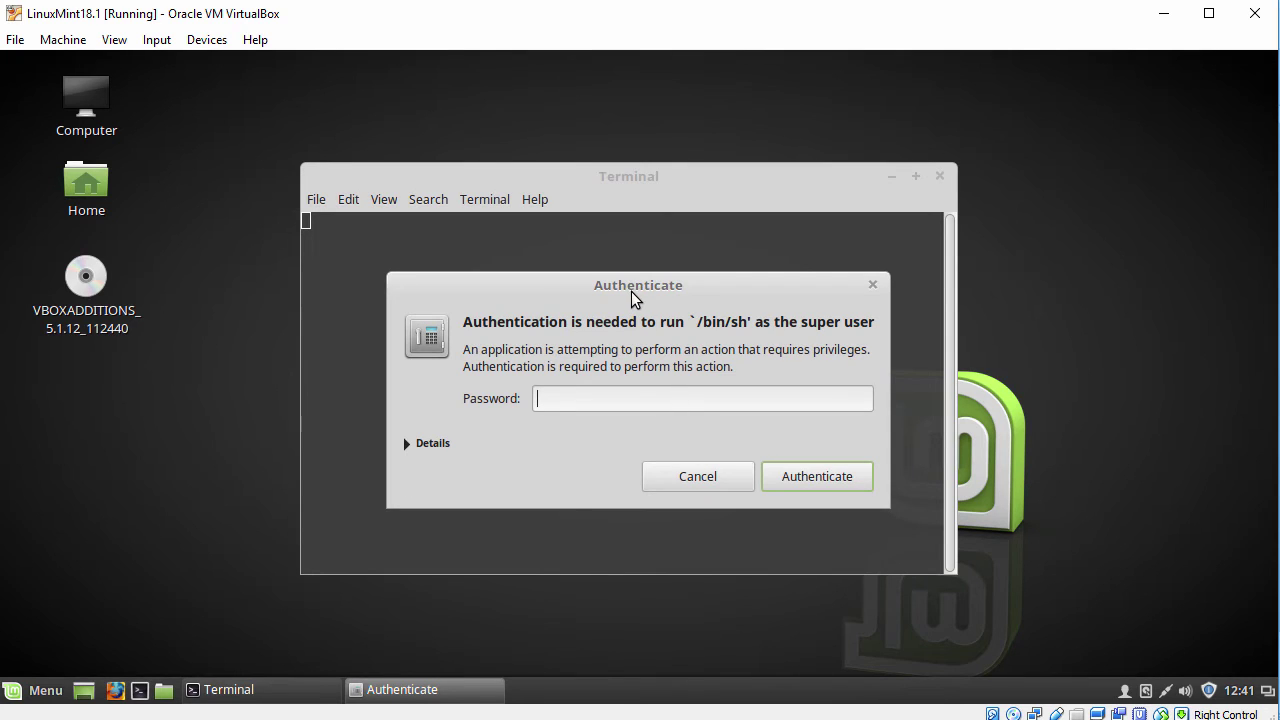
type("••••••••••")
left_click(795, 476)
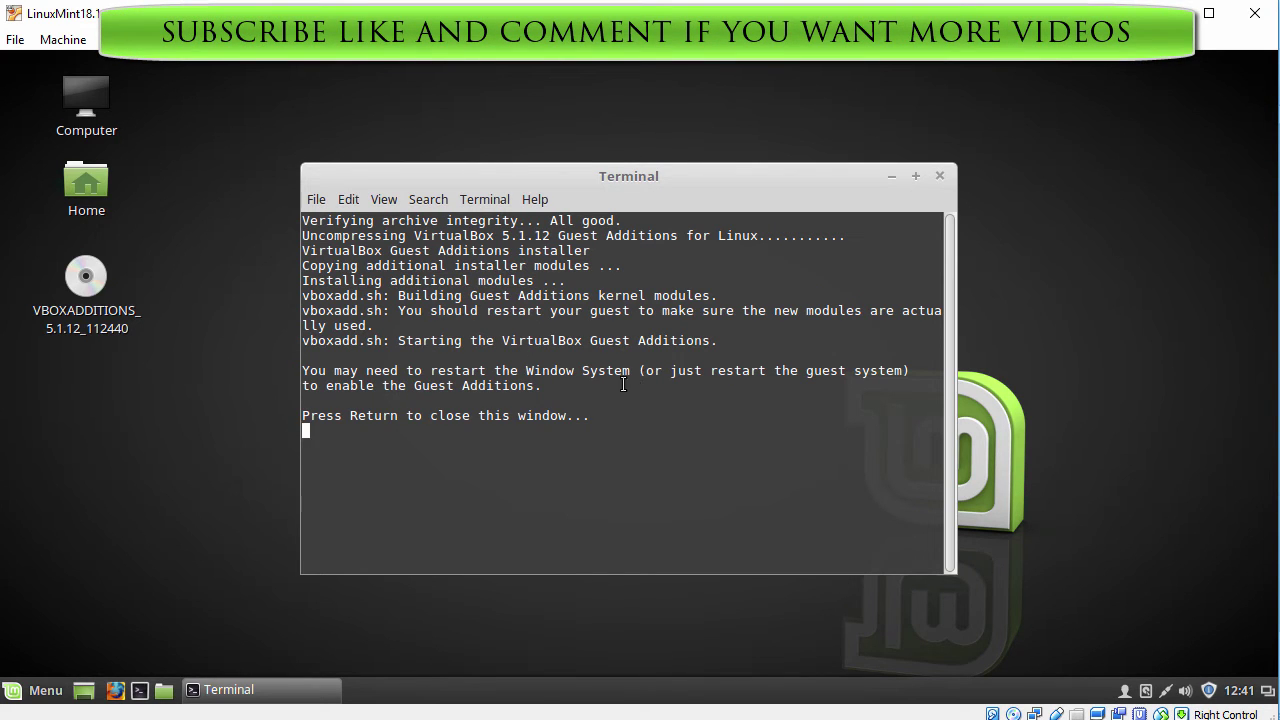
left_click_drag(302, 415, 596, 416)
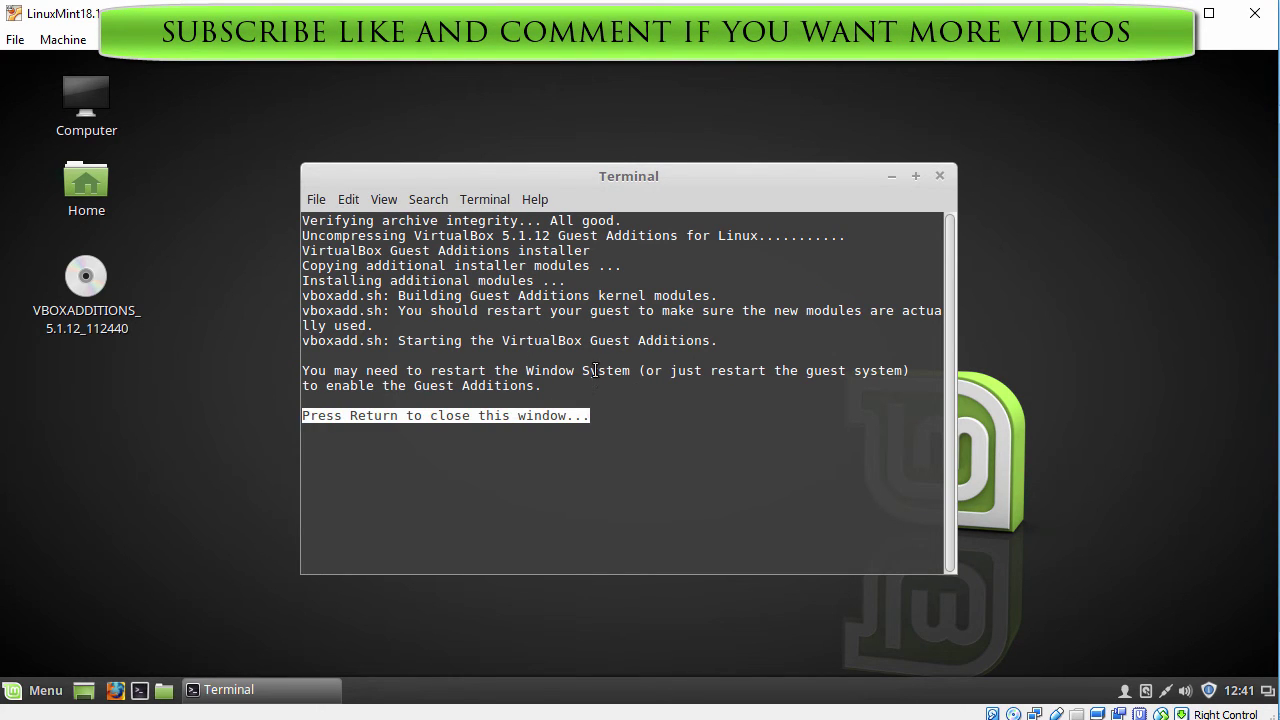
left_click(595, 362)
key("Return")
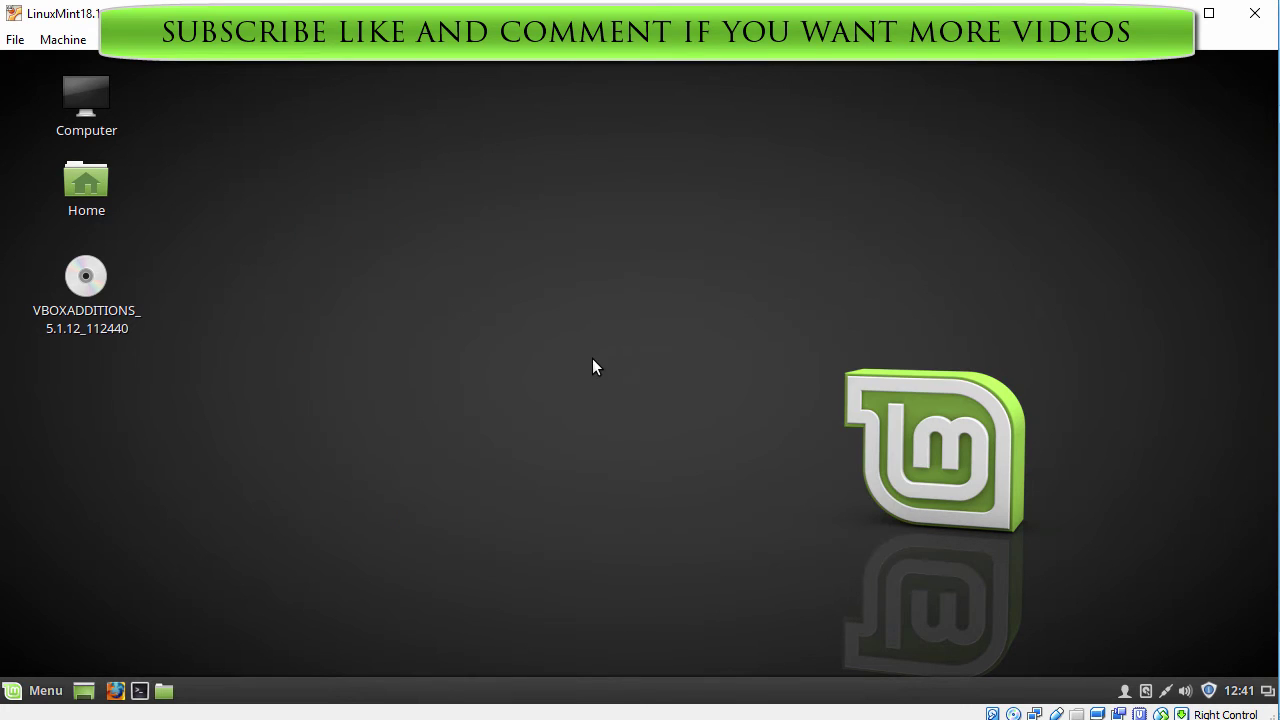
Restart via Menu > Quit, log in again, untick 'Show this dialog at startup' and close the Welcome Screen
left_click(42, 688)
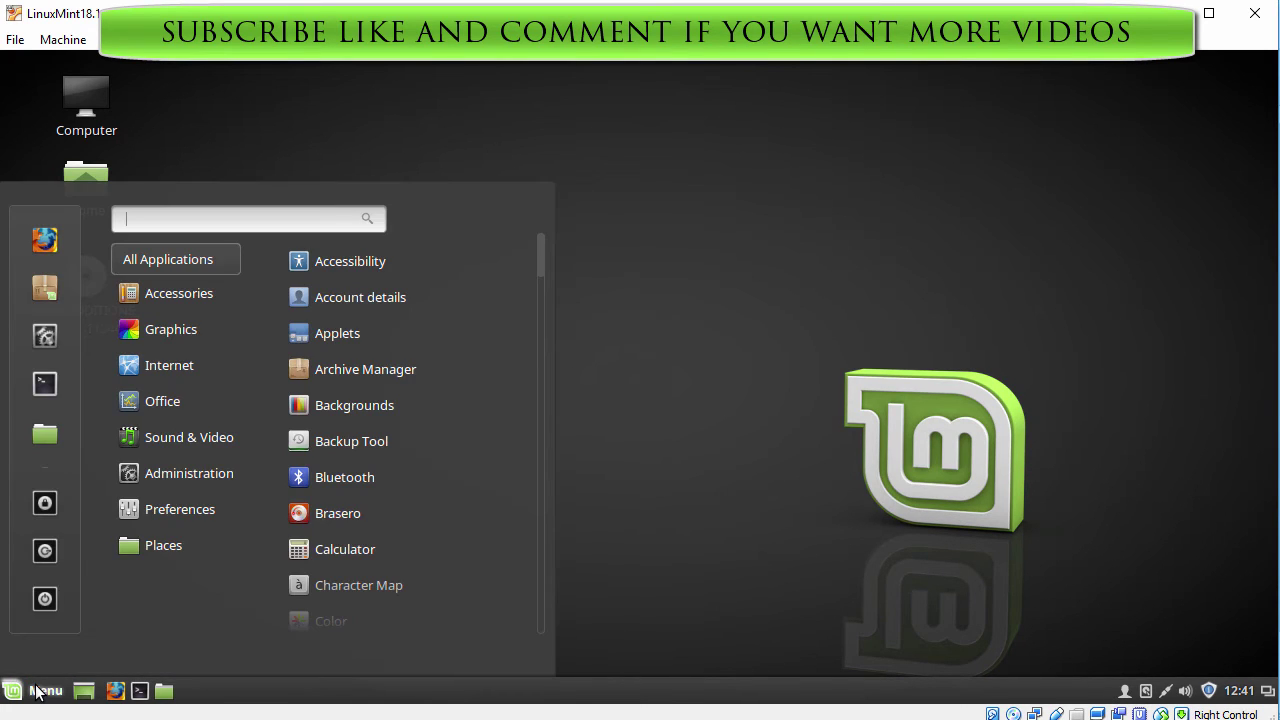
left_click(45, 599)
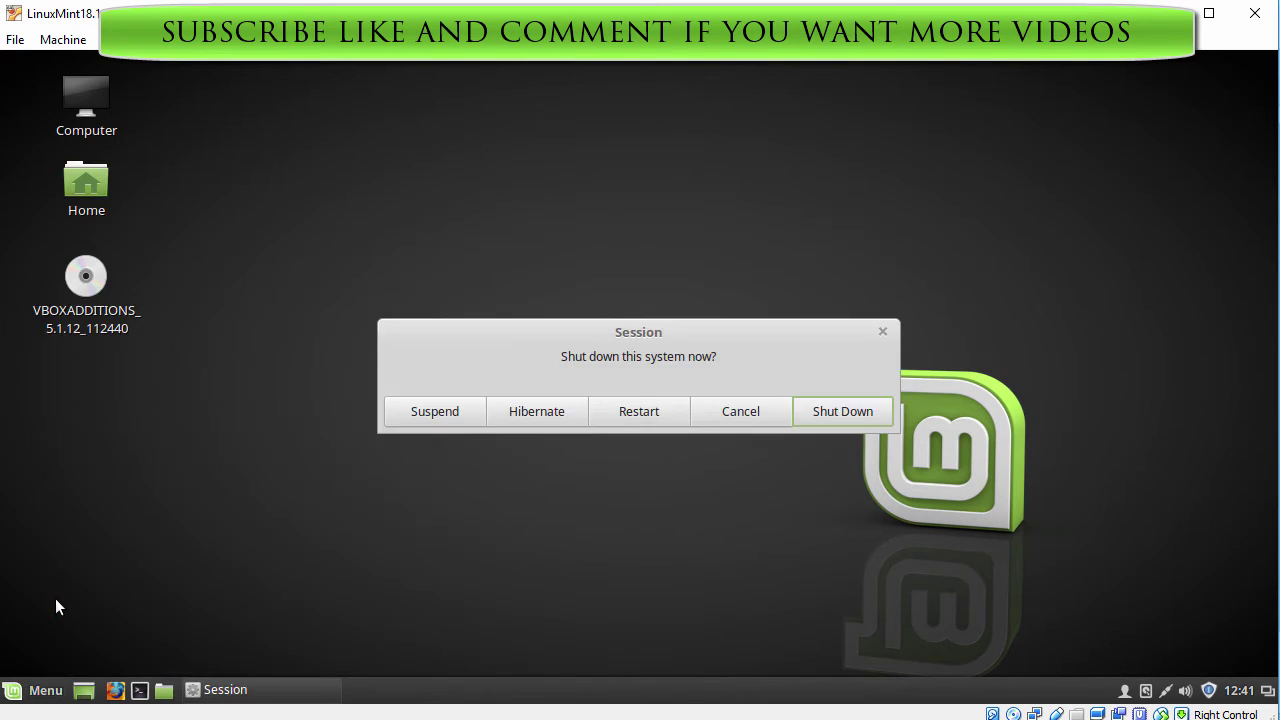
left_click(652, 414)
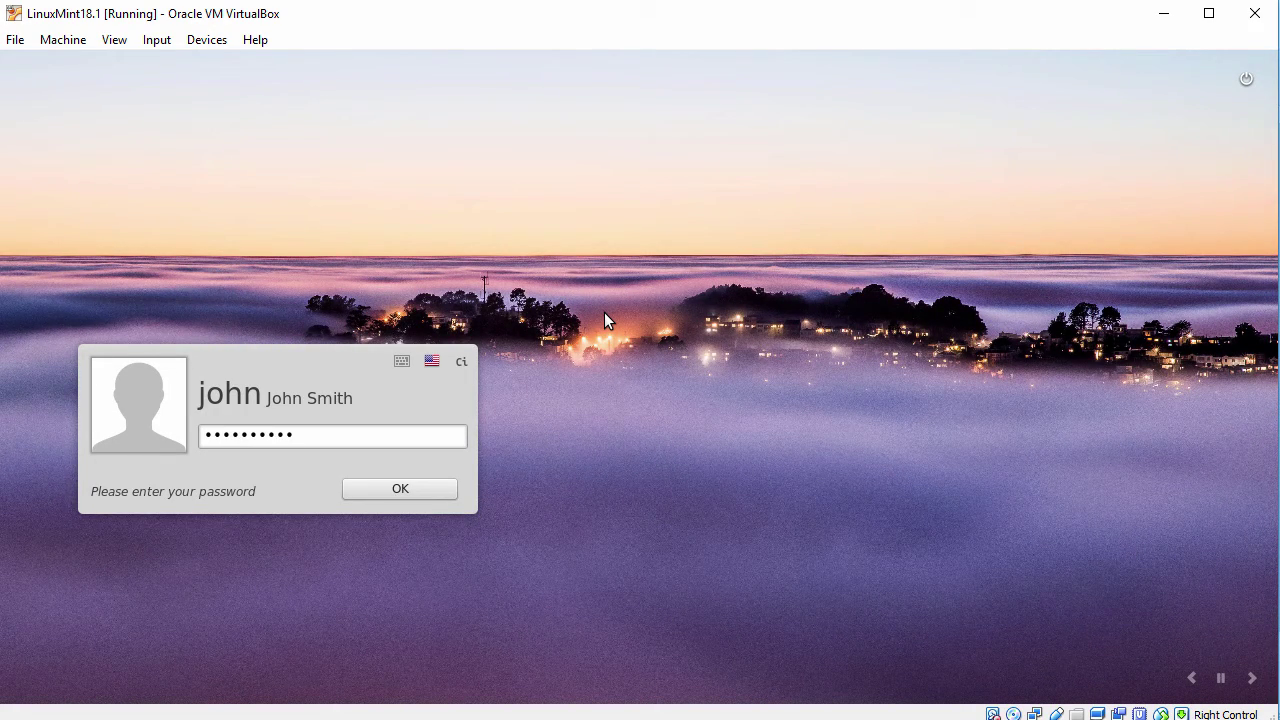
key("Return")
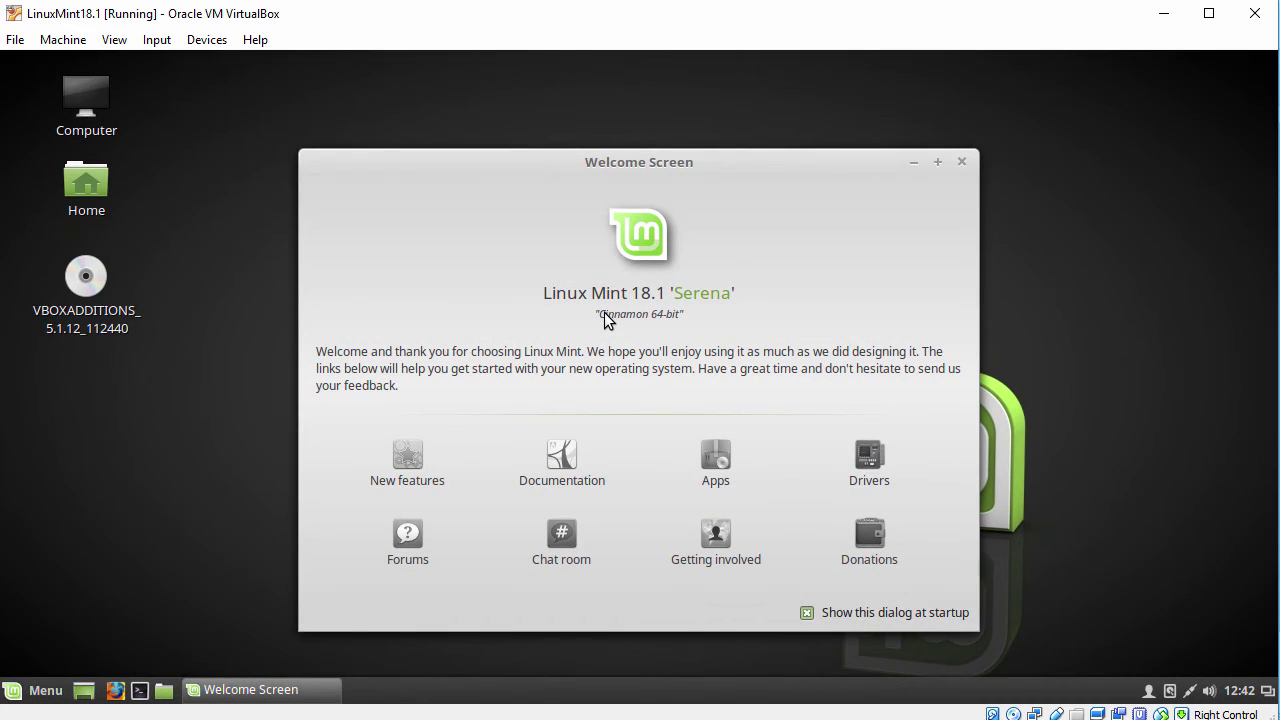
left_click(806, 613)
left_click(962, 162)
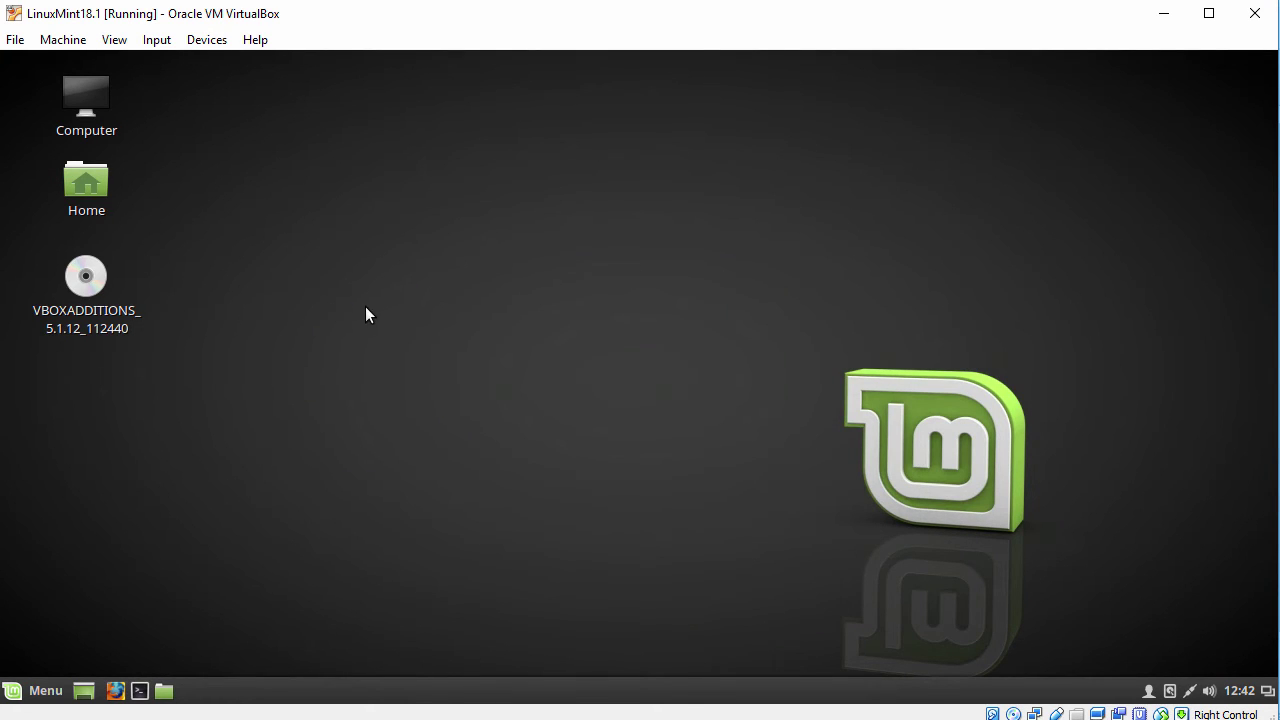
Eject the VBOXADDITIONS disc and open a Terminal zoomed in via View > Zoom In
right_click(85, 280)
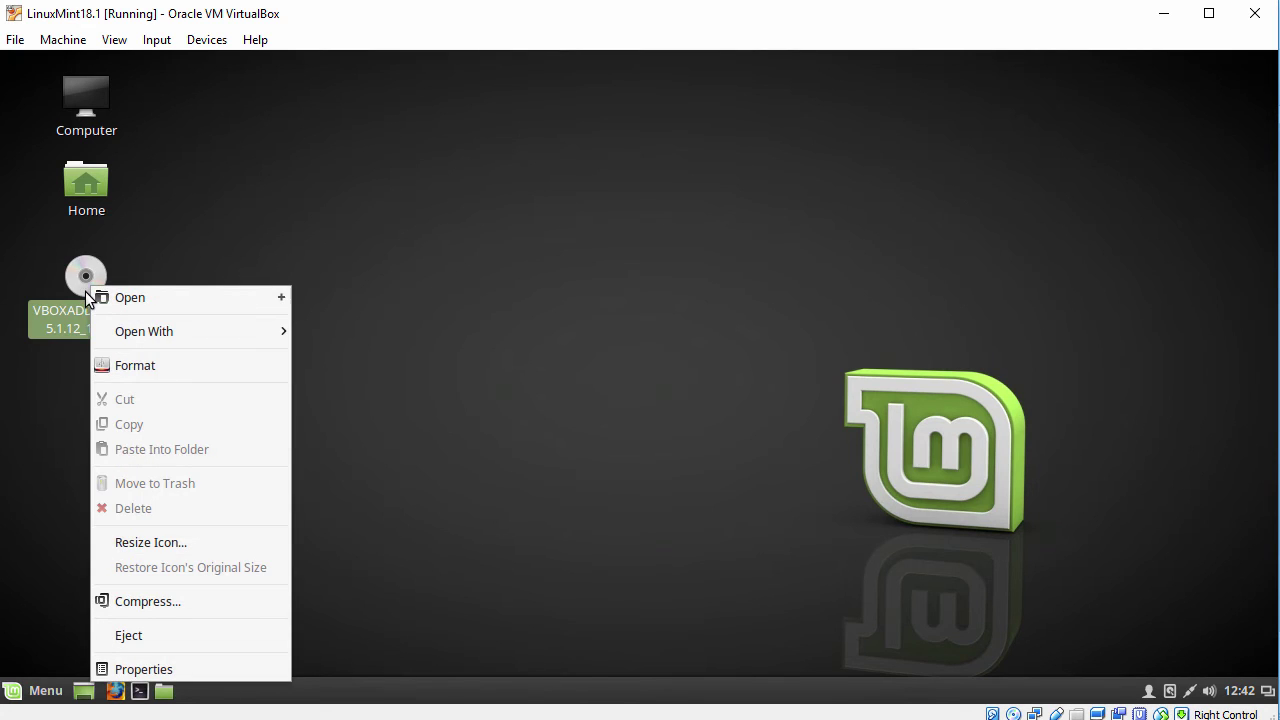
left_click(131, 635)
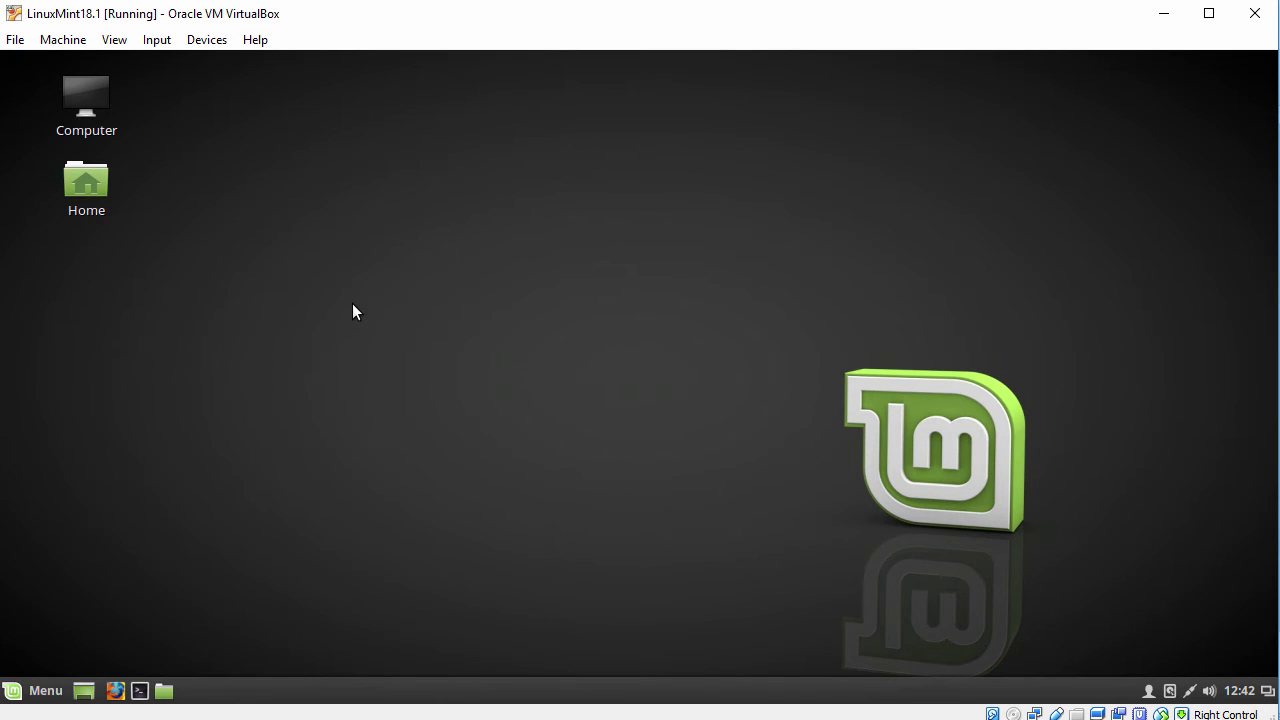
left_click(38, 691)
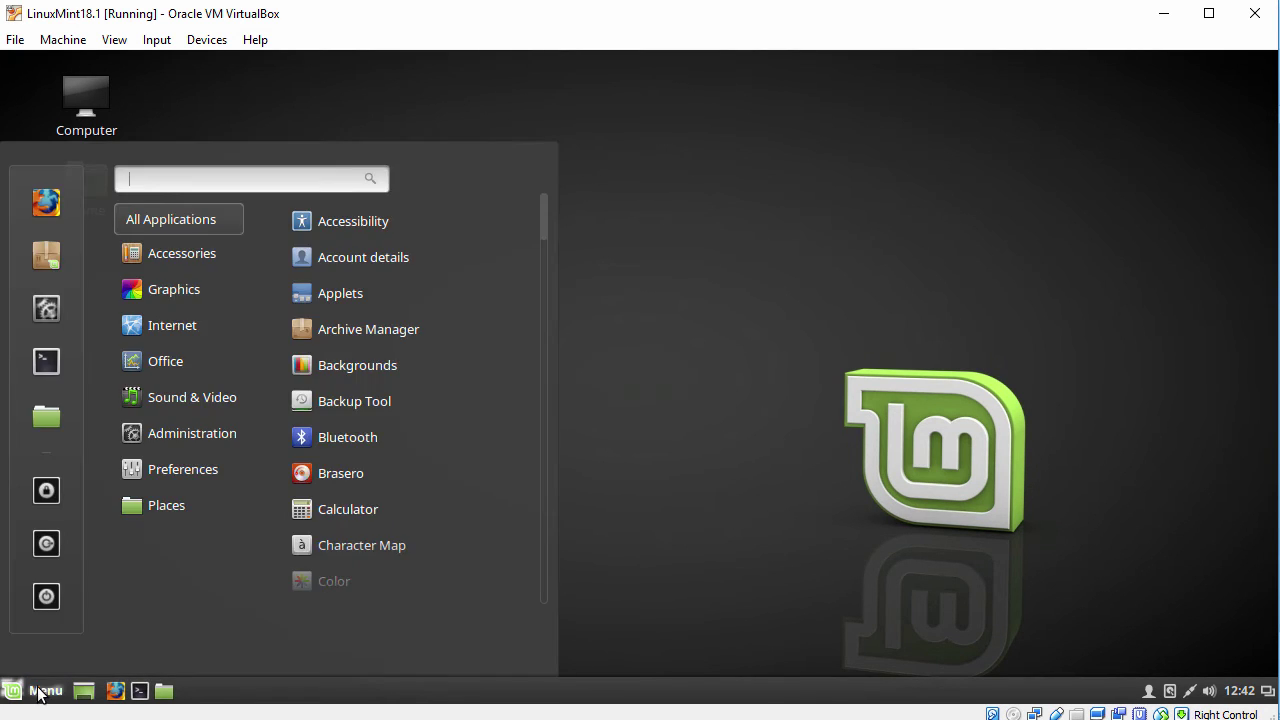
left_click(46, 361)
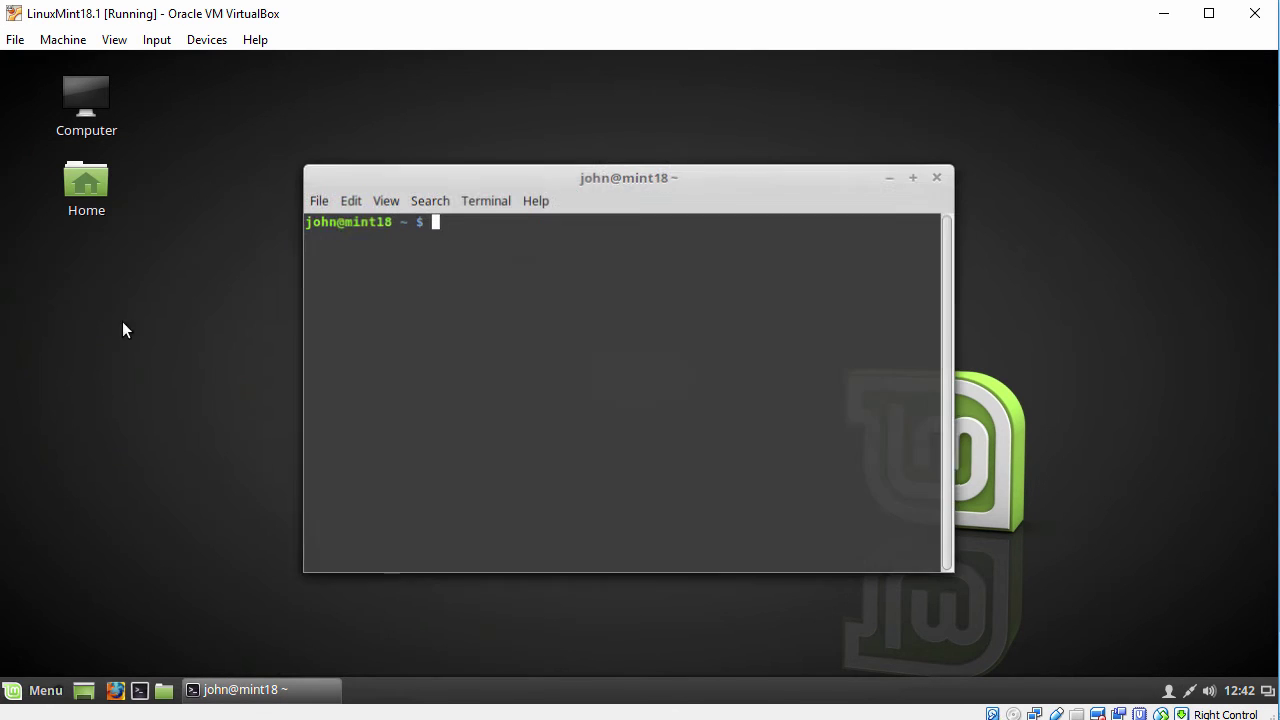
left_click(385, 205)
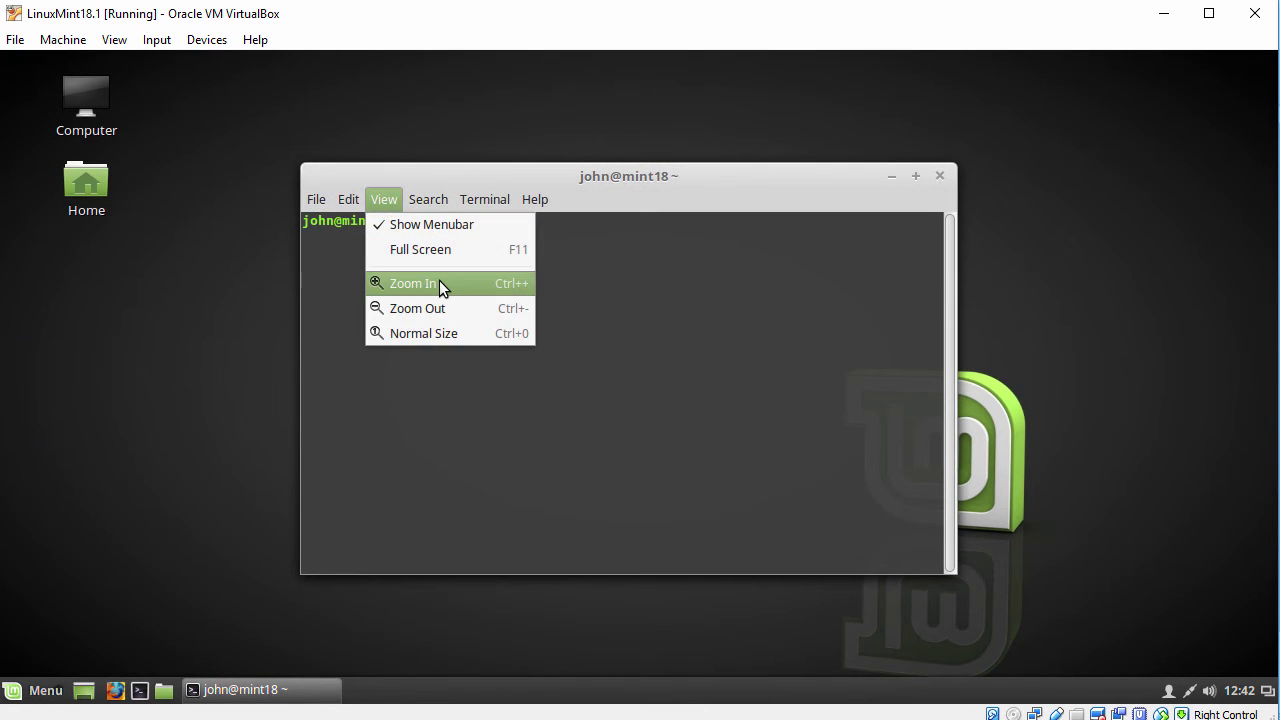
left_click(440, 286)
left_click_drag(511, 180, 339, 96)
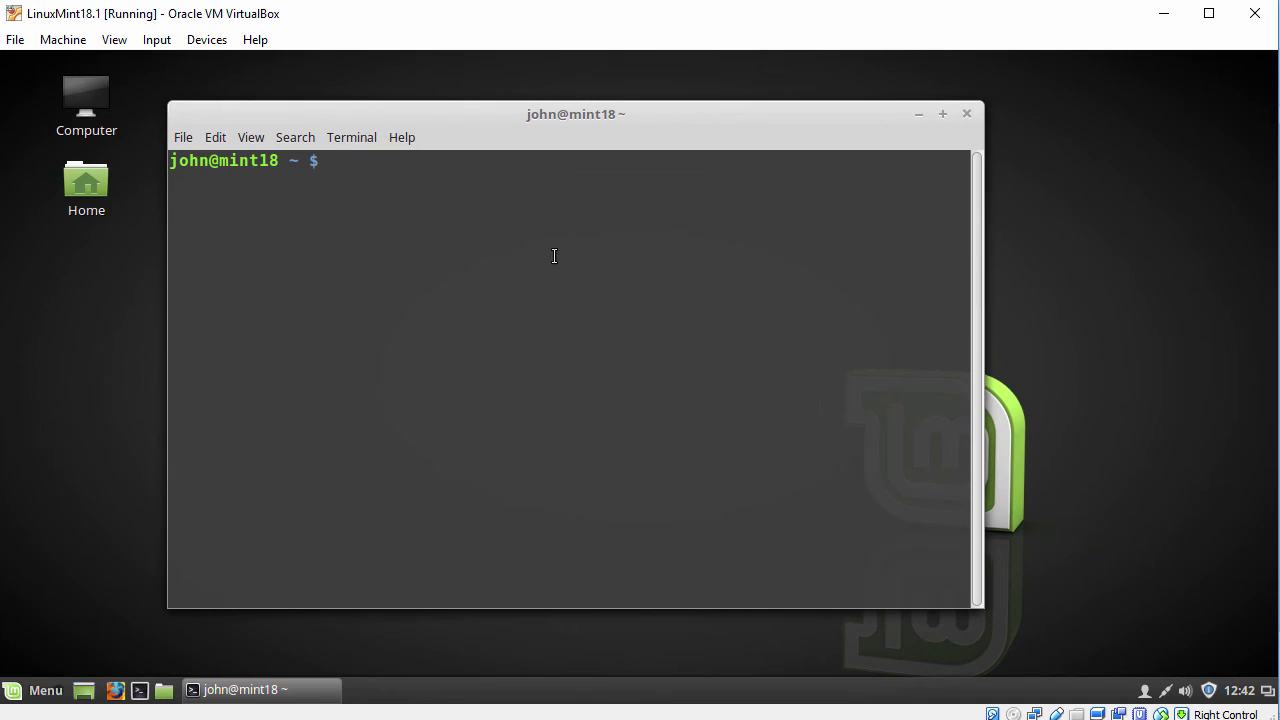
Run glxinfo | grep OpenGL to confirm the Chromium 1.9 renderer, then exit the terminal
key("Return")
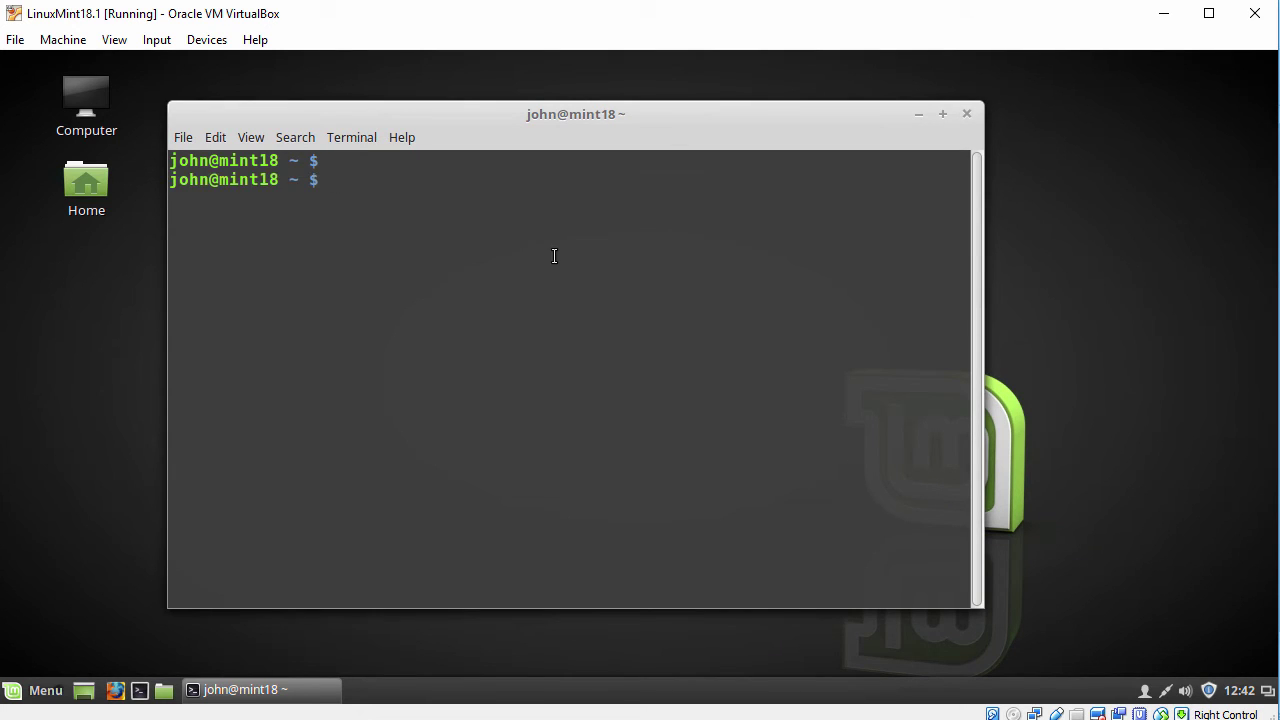
type("glxinfo | grep O")
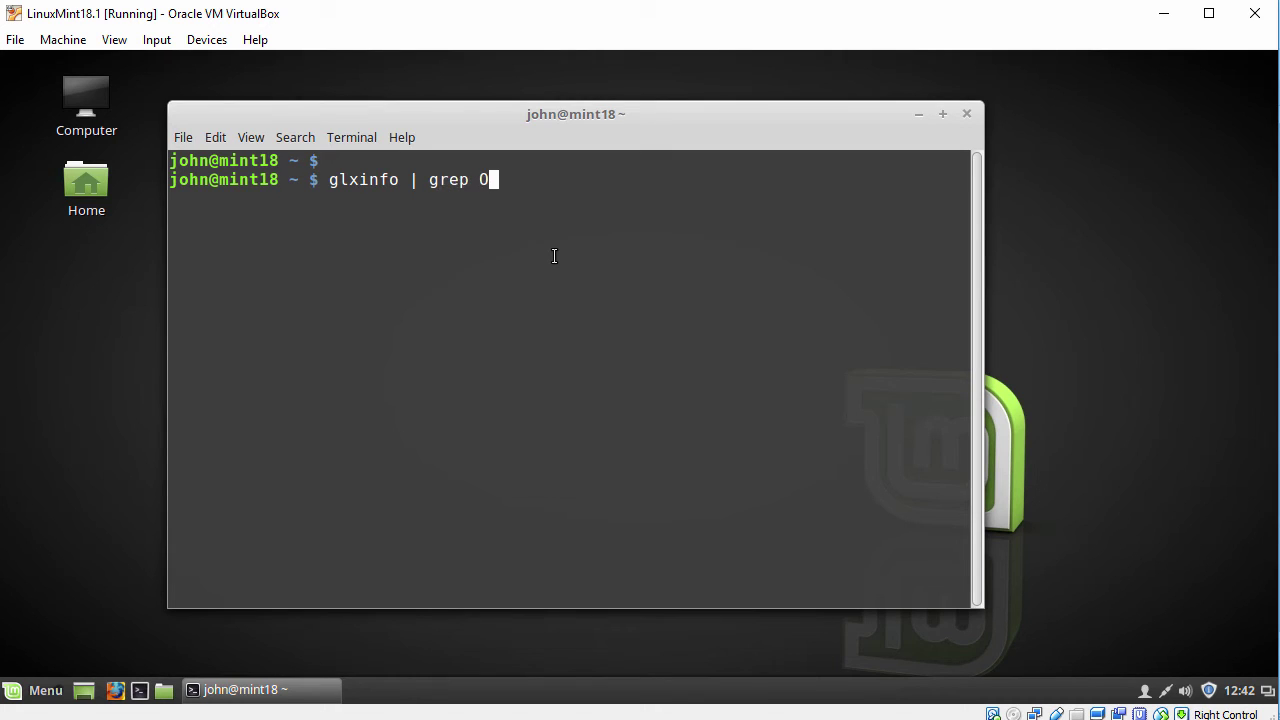
type("penGL")
key("Return")
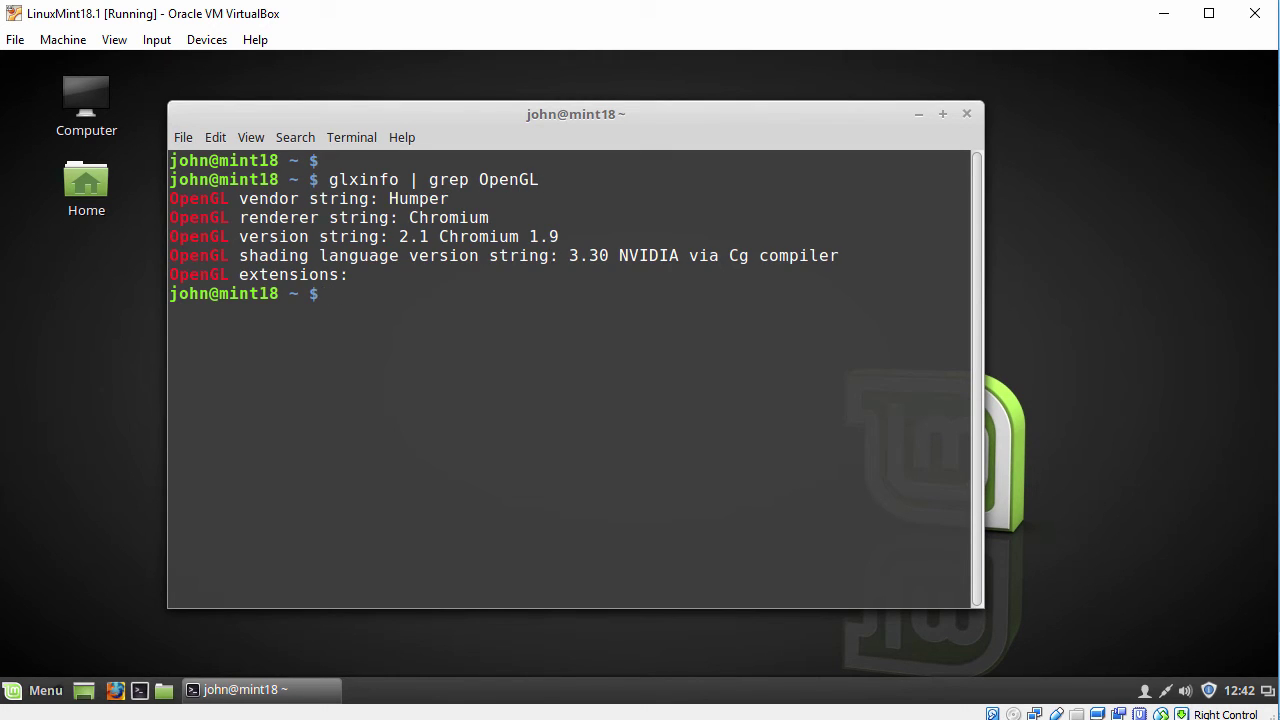
key("Return")
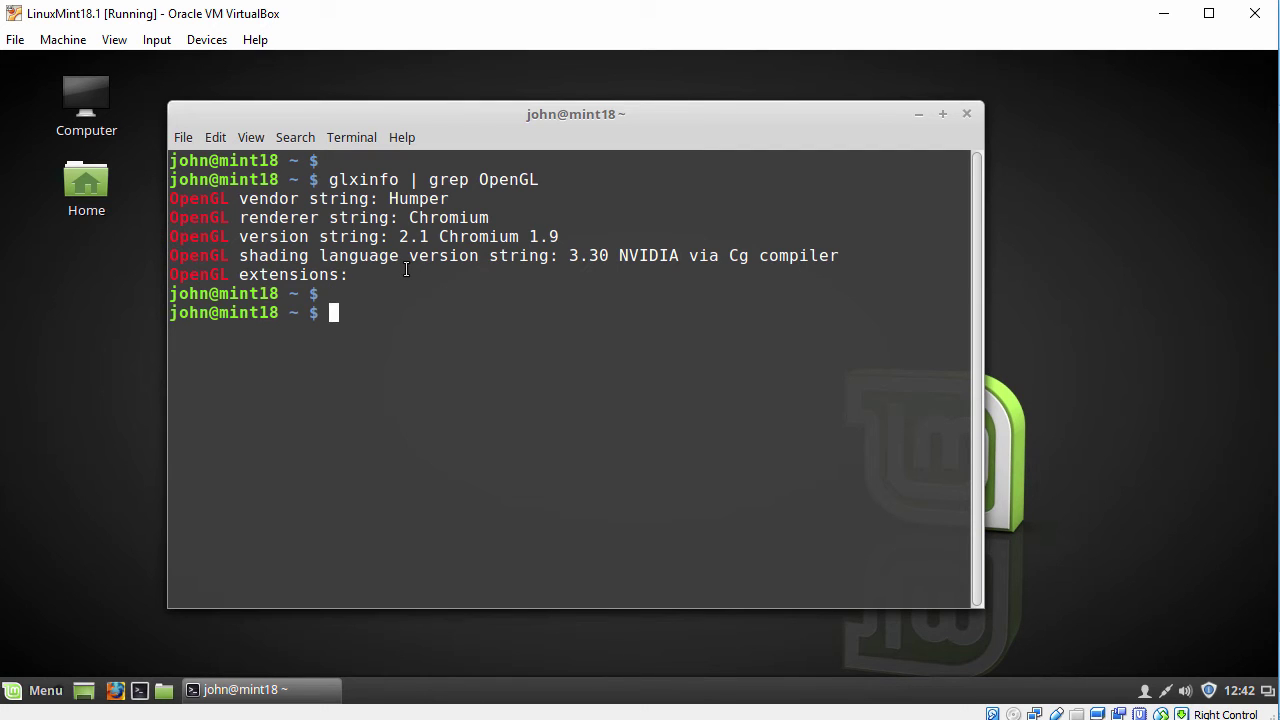
type("exit")
key("Return")
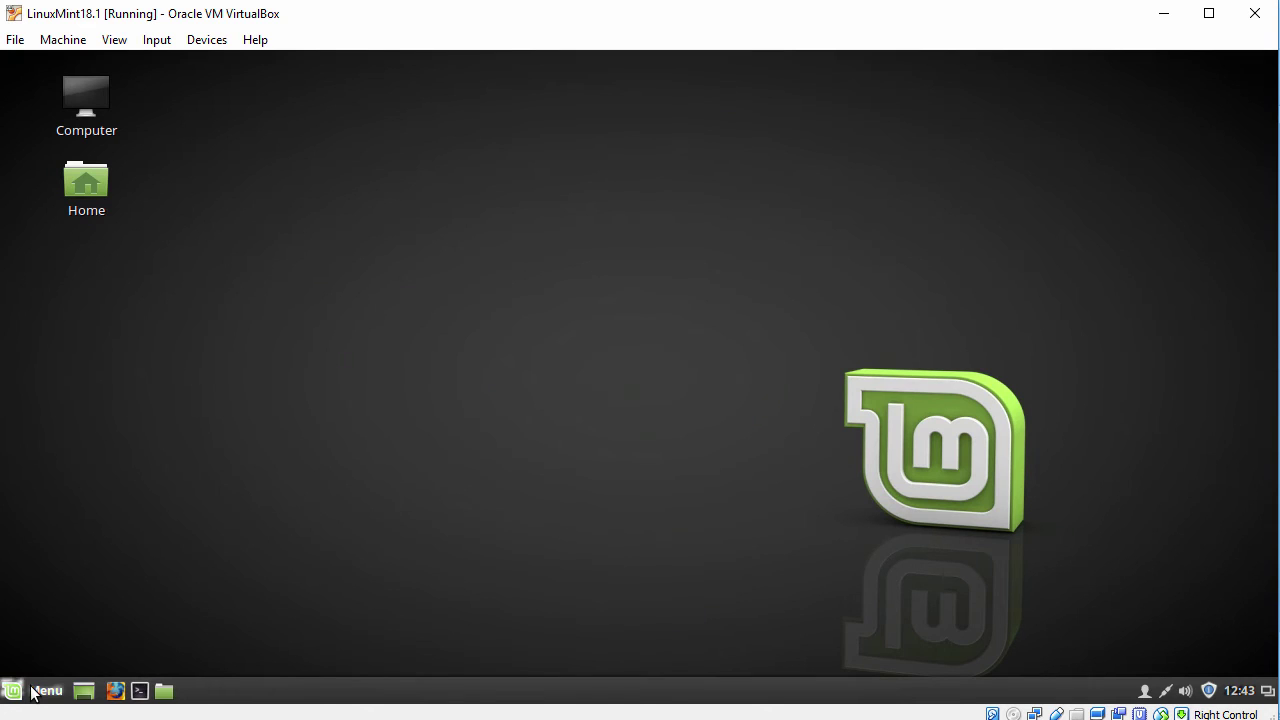
Open a new Text Editor document in the guest and paste the host's clipboard text
left_click(41, 682)
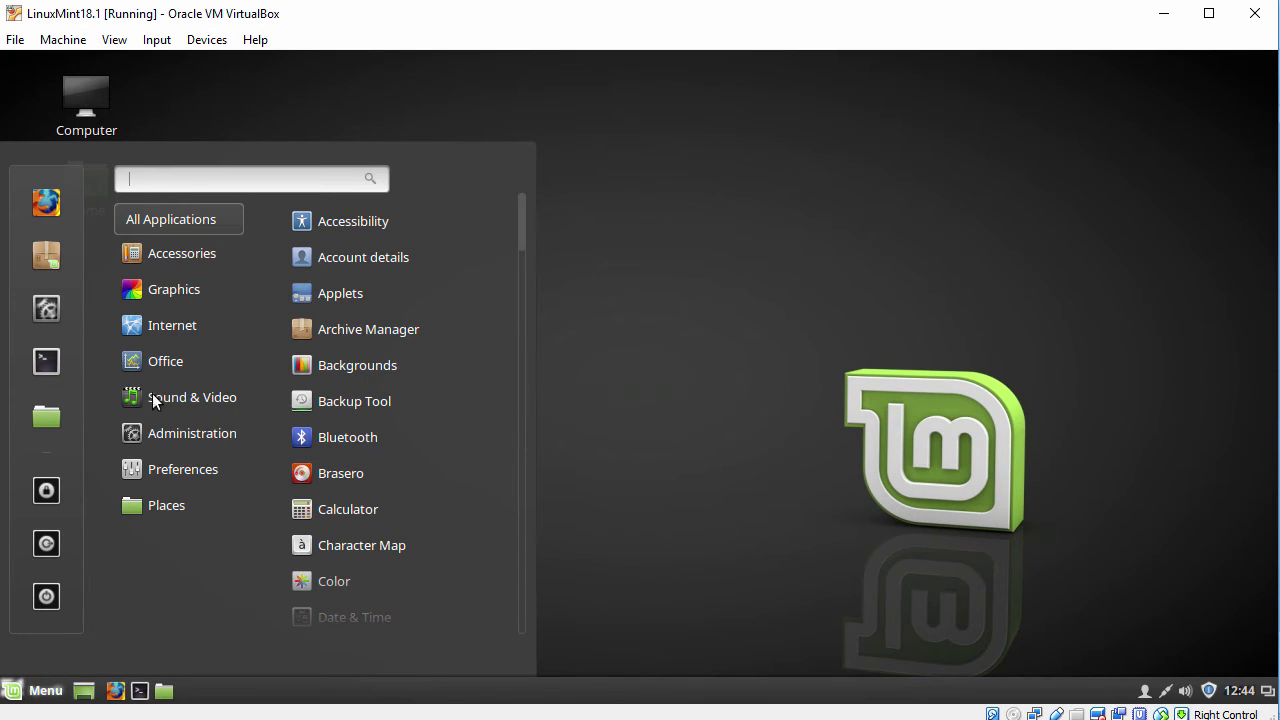
mouse_move(190, 262)
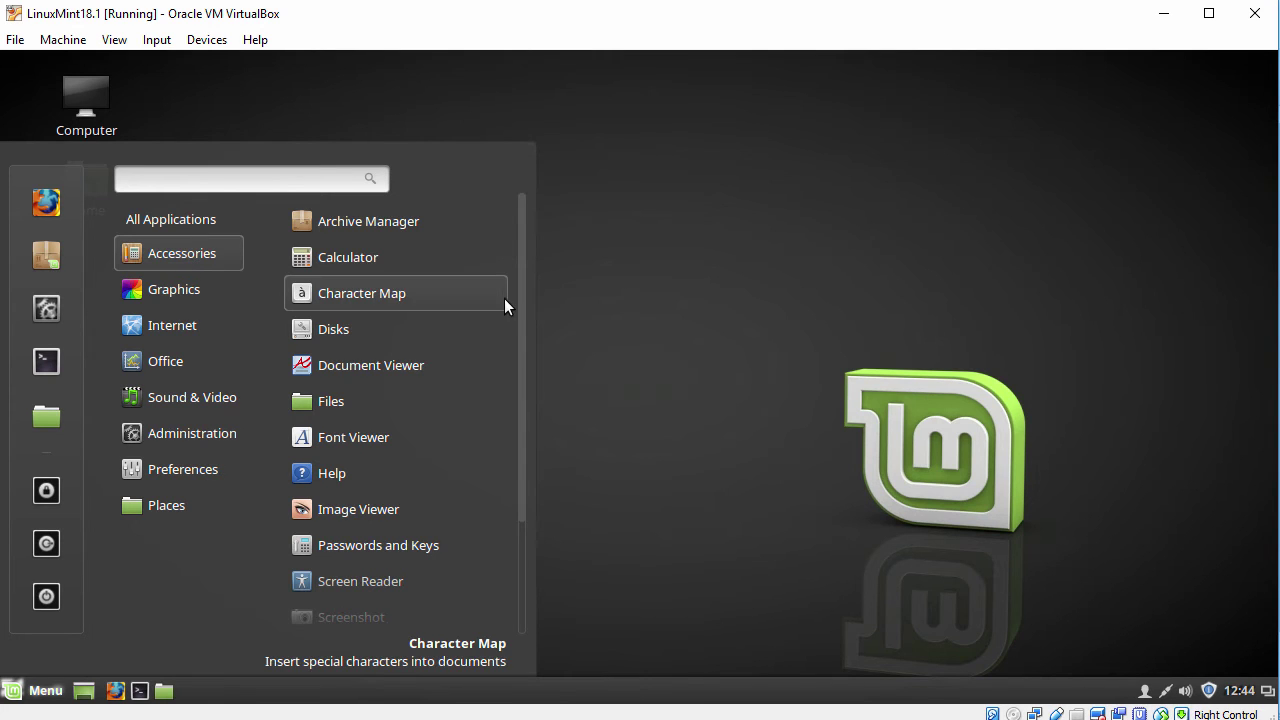
left_click_drag(520, 301, 506, 421)
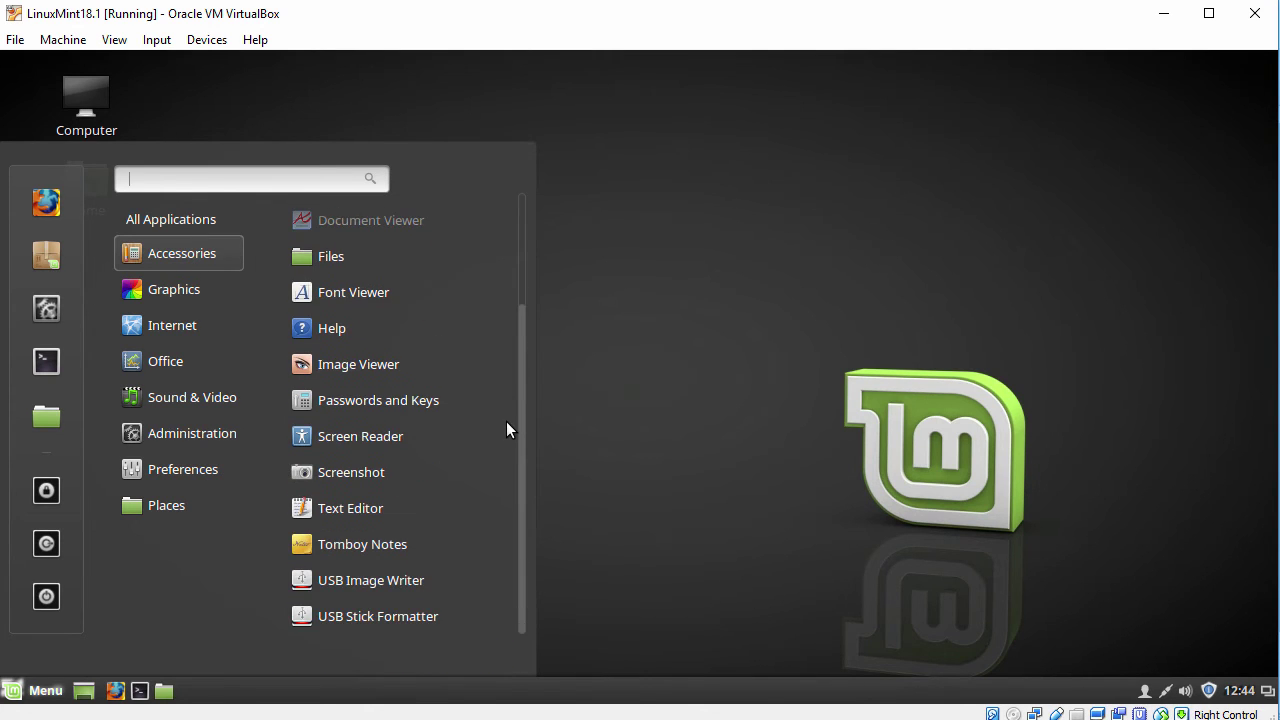
left_click(344, 507)
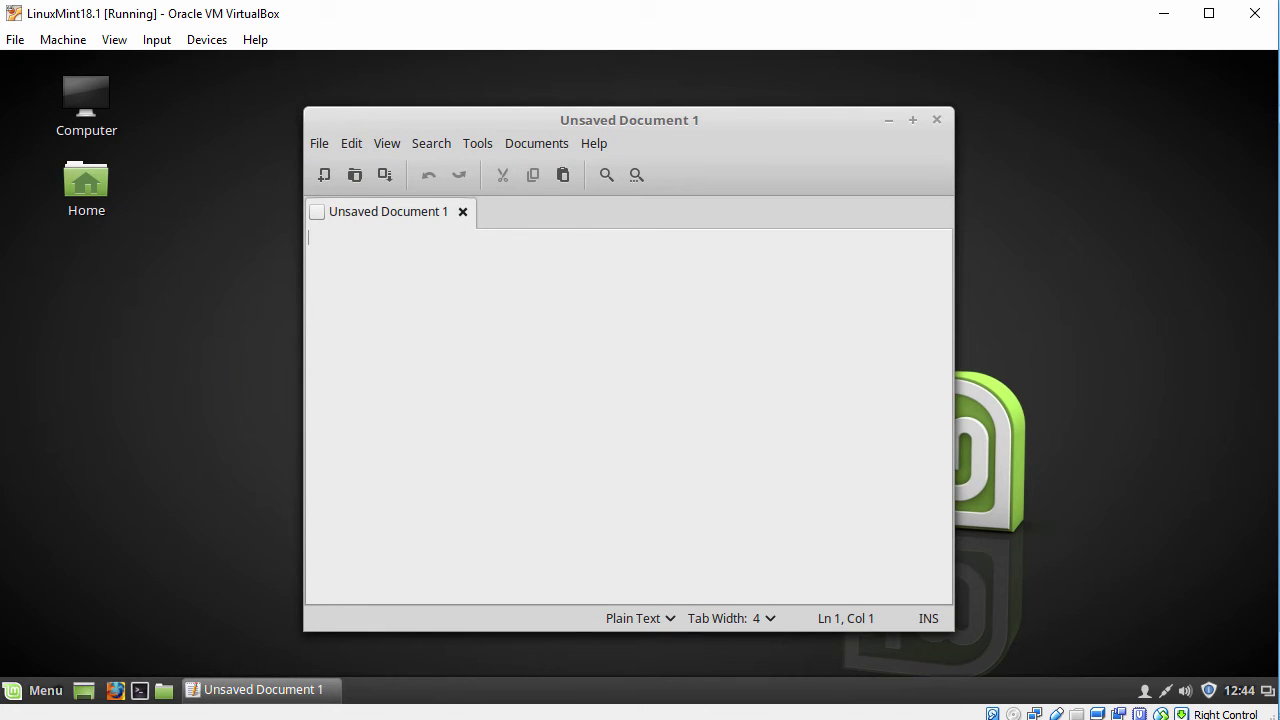
right_click(468, 270)
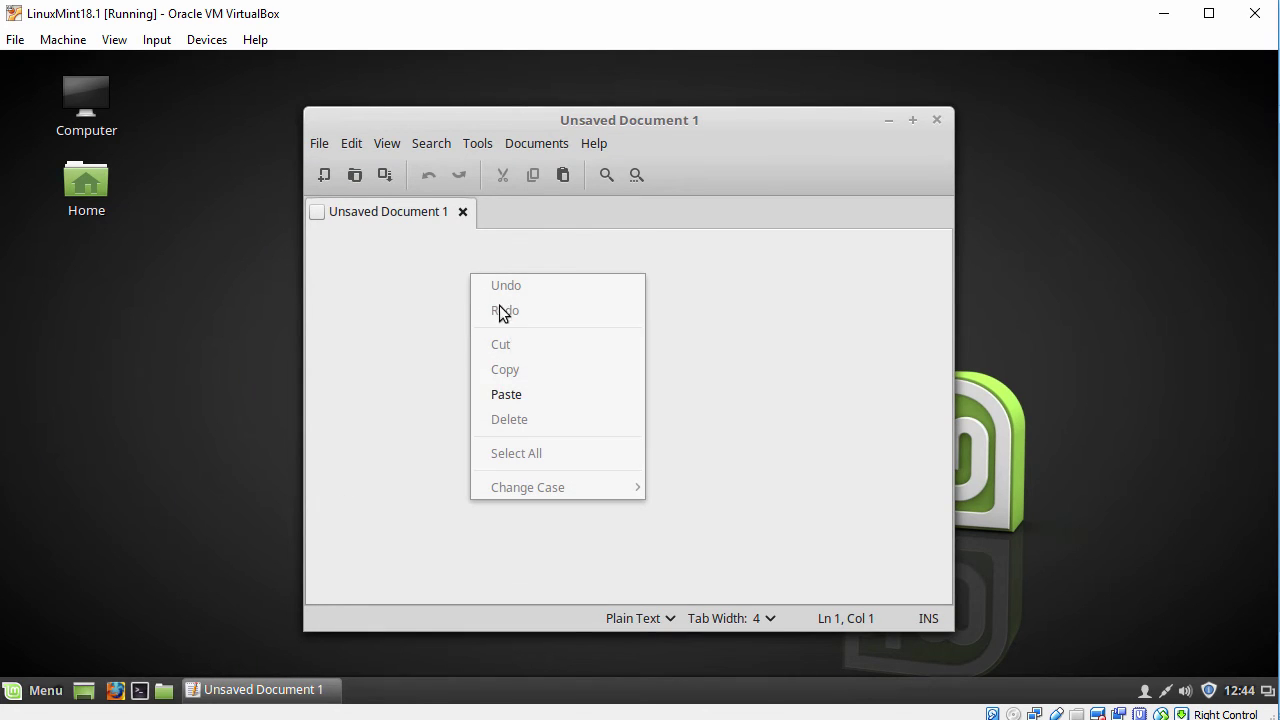
left_click(518, 390)
Highlight the pasted sentence, close the editor without saving, and open the VirtualBox View menu
left_click_drag(310, 238, 713, 241)
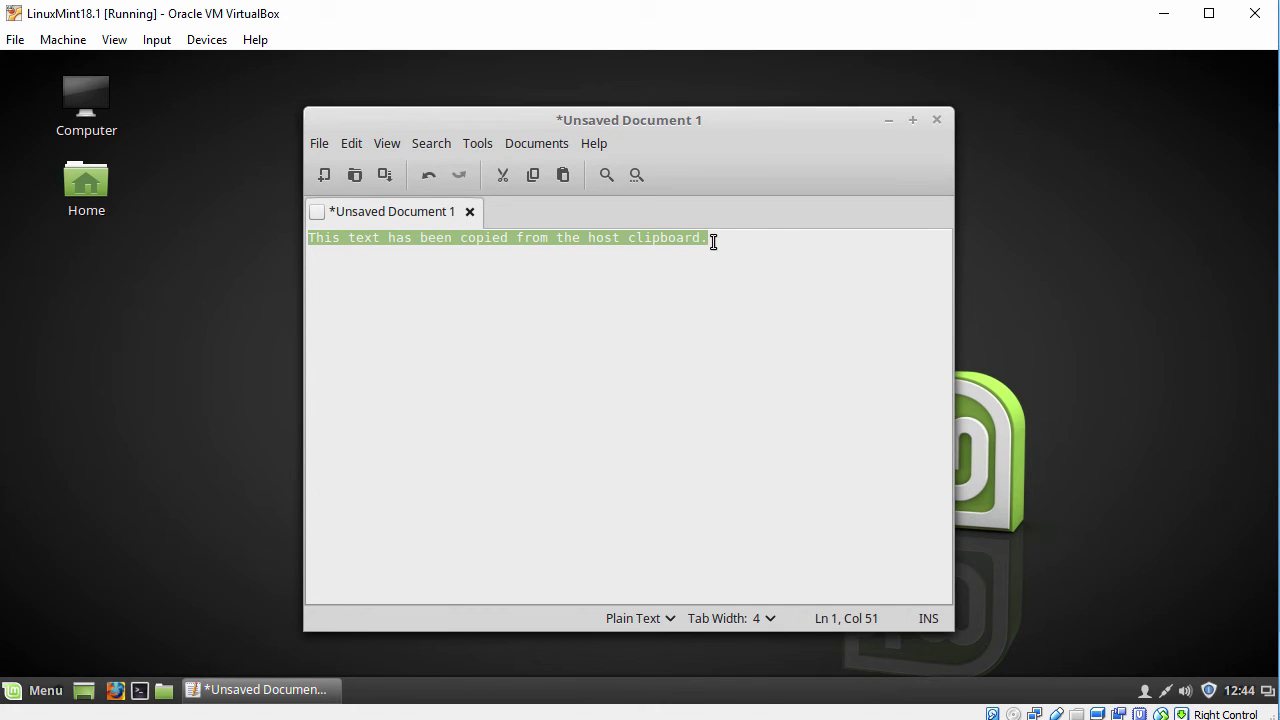
left_click(937, 120)
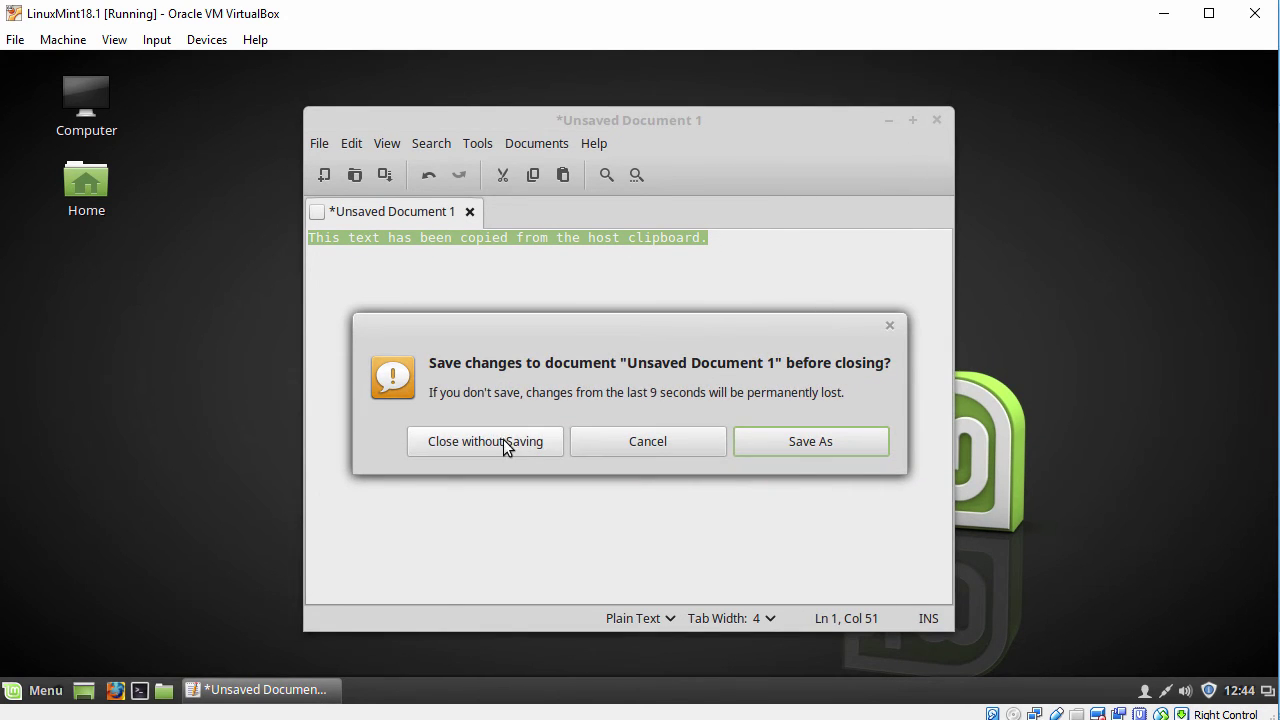
left_click(503, 441)
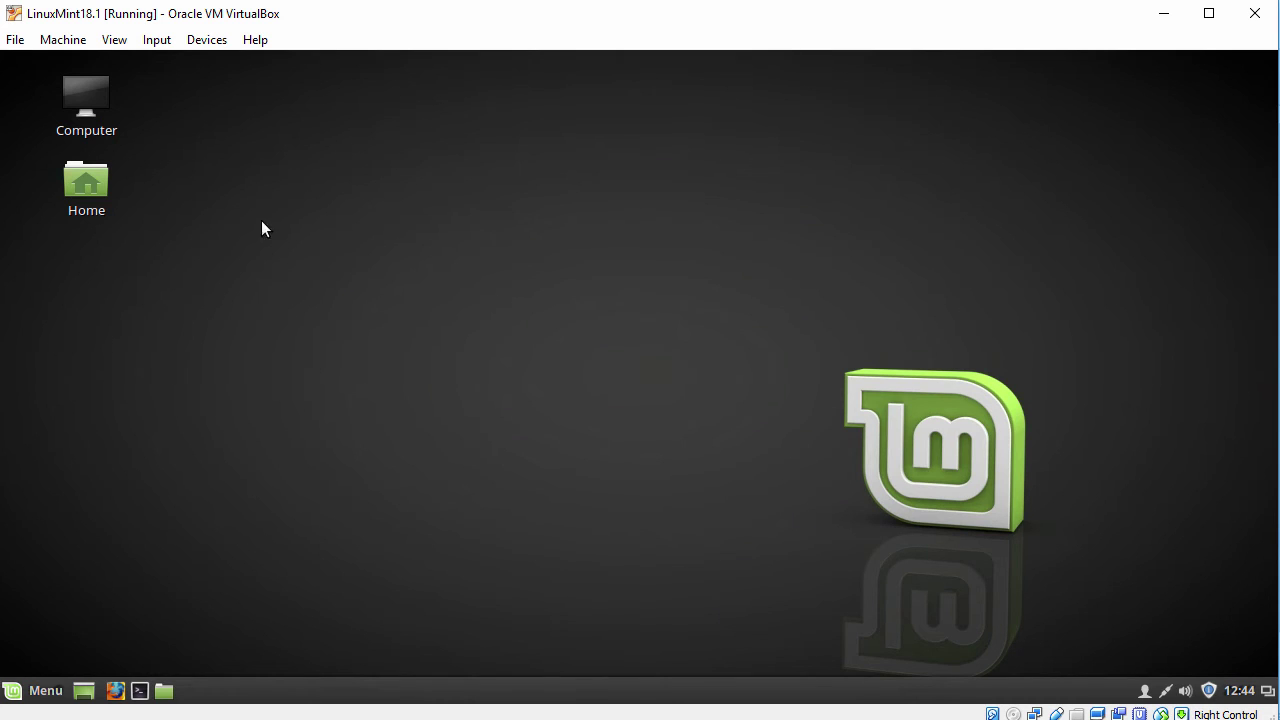
left_click(115, 42)
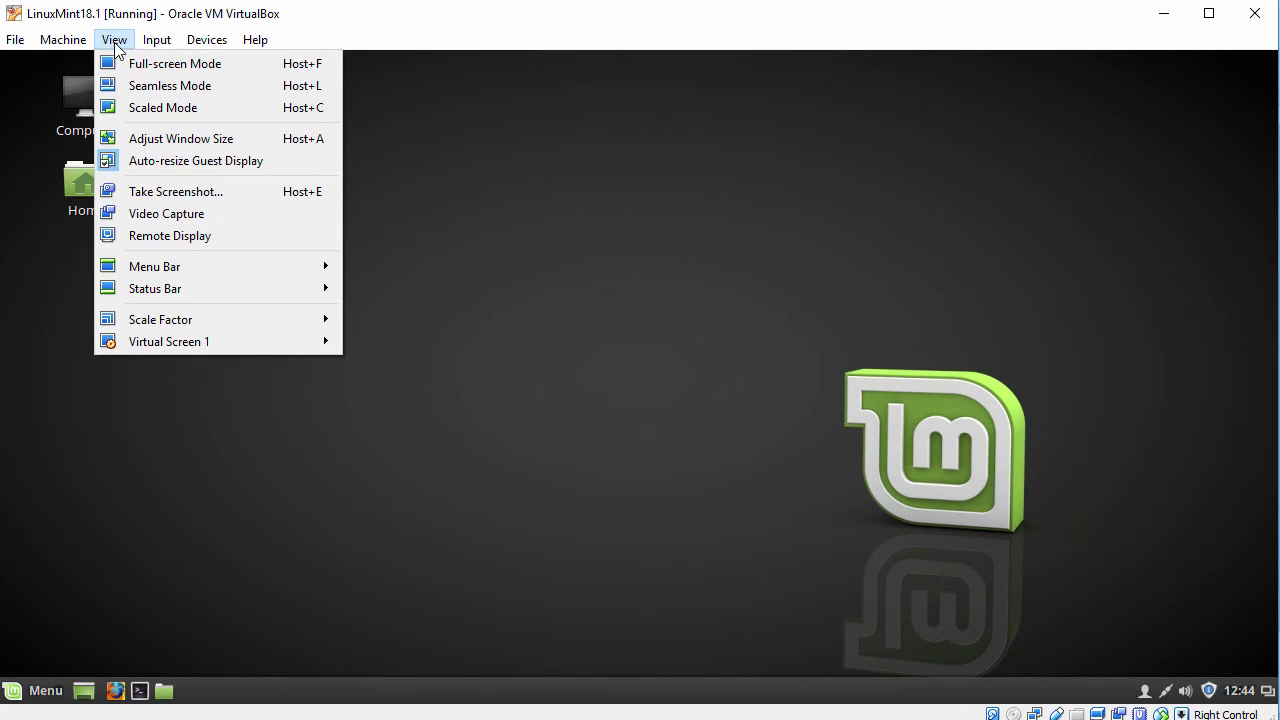
Enable Auto-resize Guest Display and launch Firefox from the Mint menu
left_click(175, 160)
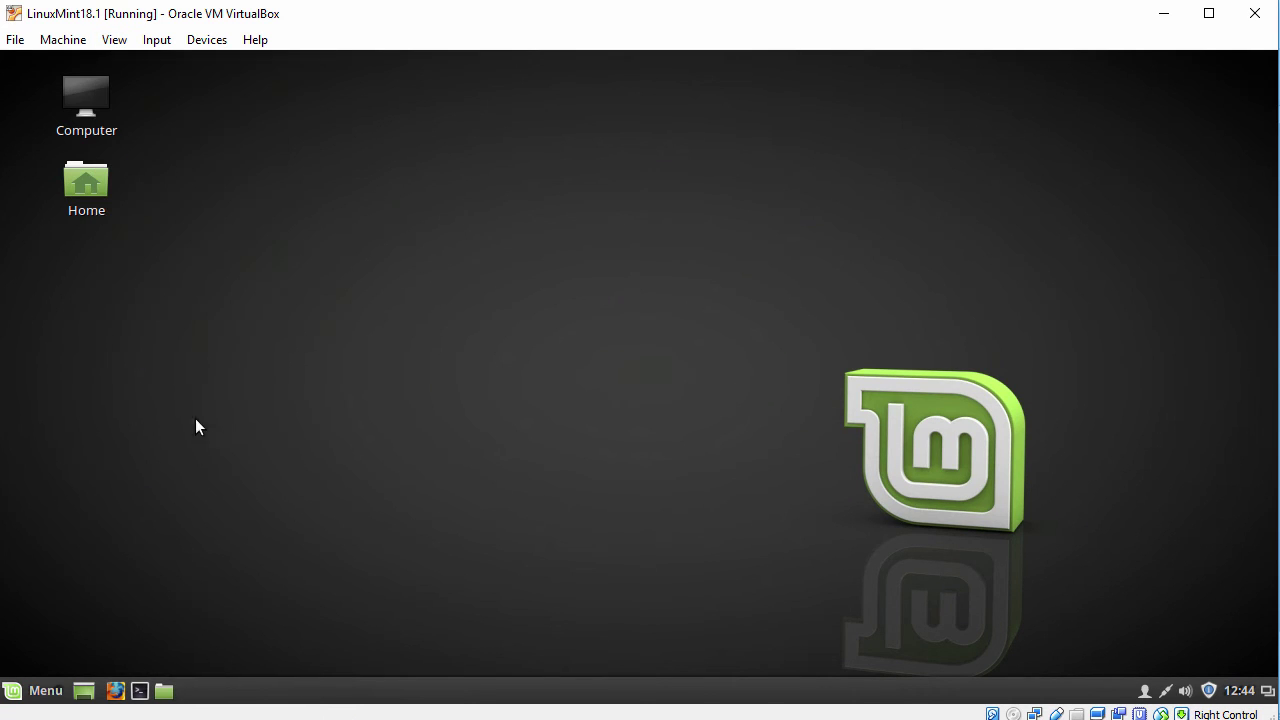
left_click(40, 687)
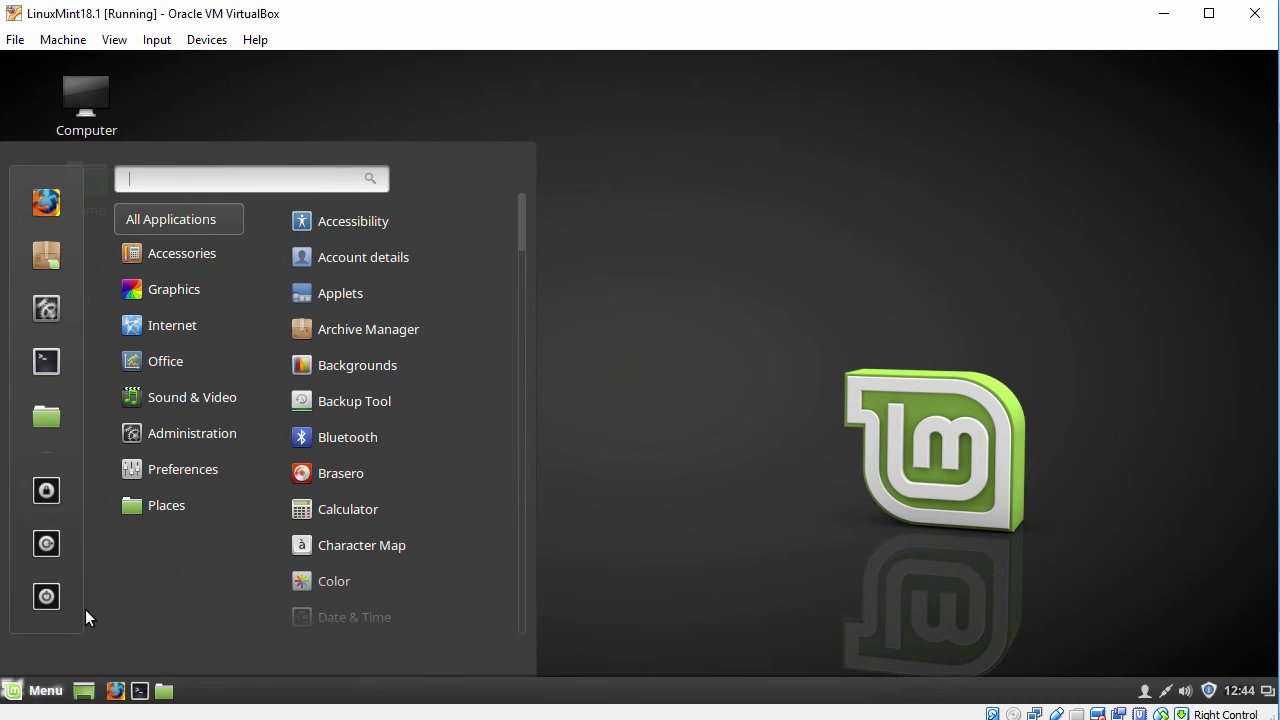
left_click(46, 202)
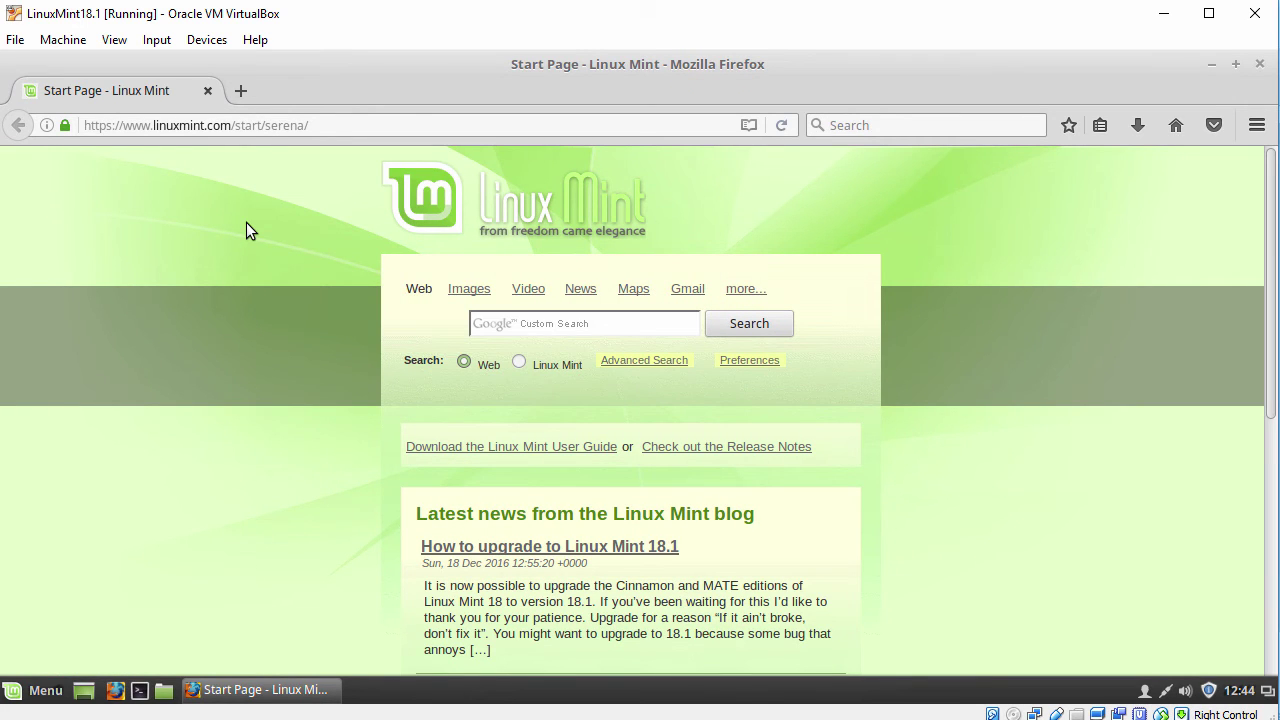
Check Firefox version 50.0.2 in Help > About Firefox, then close the dialog and Firefox
left_click(330, 91)
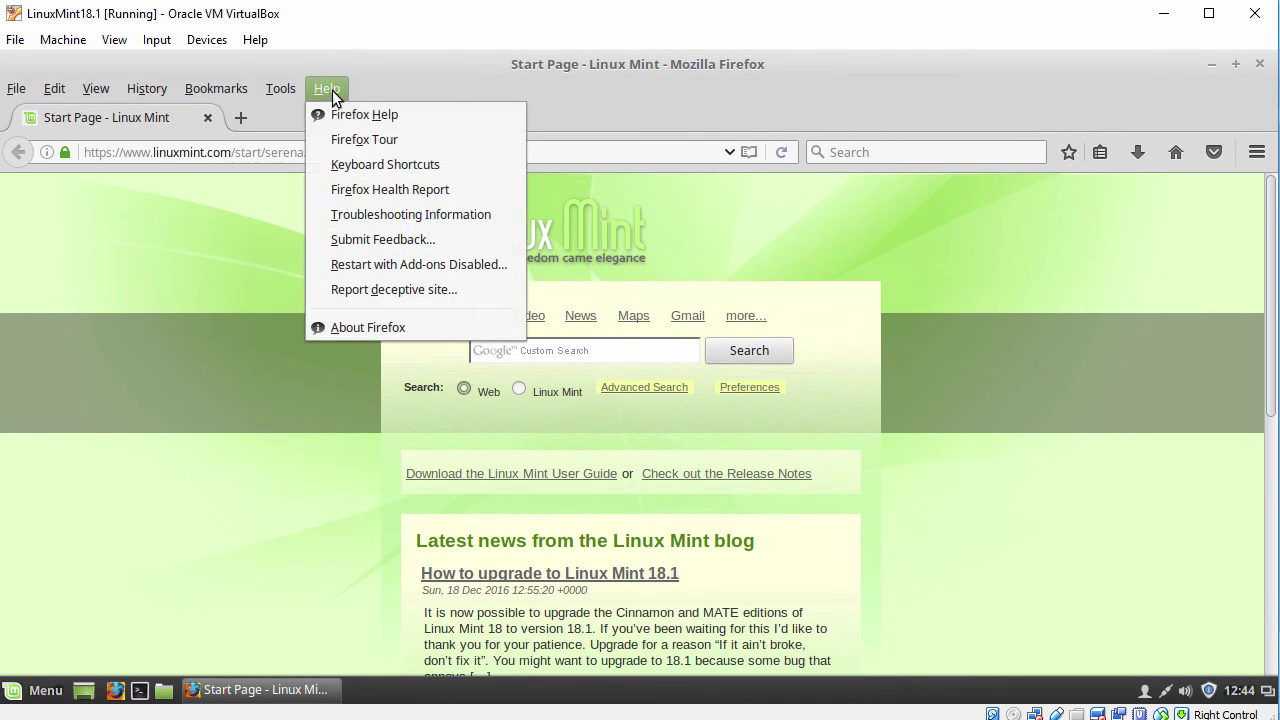
left_click(367, 322)
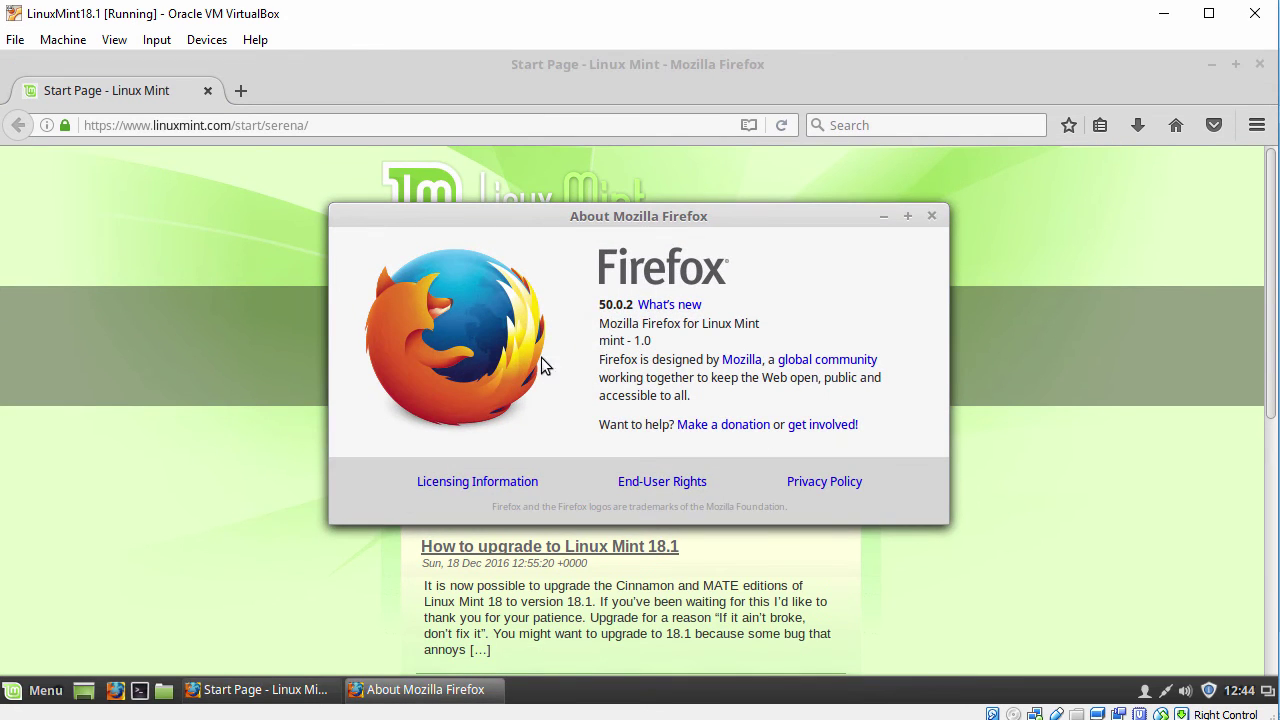
left_click_drag(600, 305, 634, 306)
left_click(932, 216)
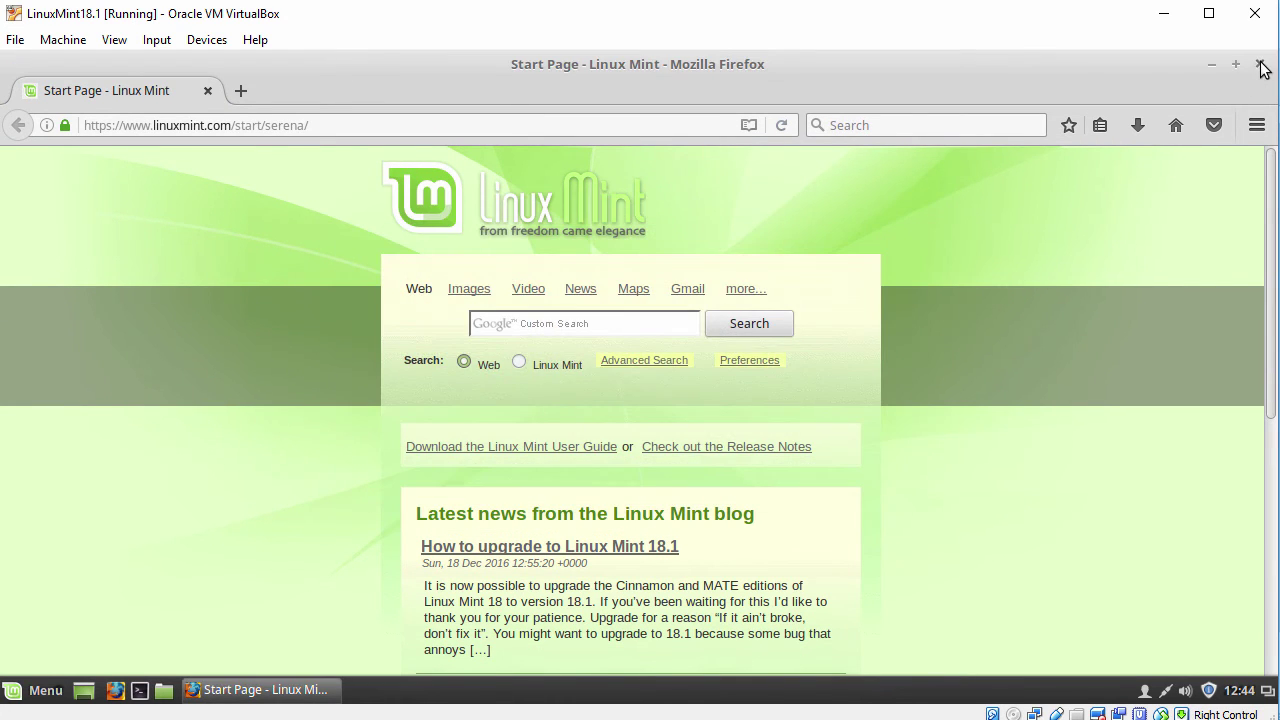
left_click(1261, 65)
Launch GIMP, read version 2.8.16 in Help > About, then close the dialog and GIMP
left_click(38, 692)
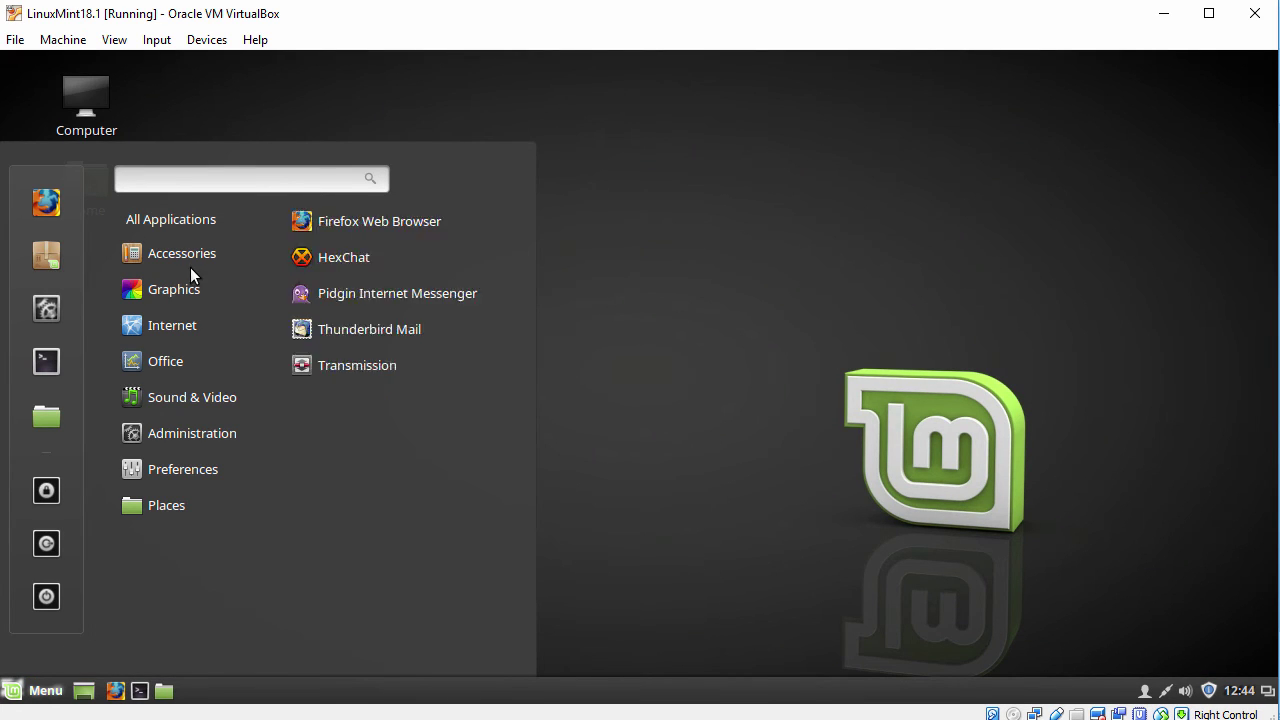
mouse_move(197, 255)
mouse_move(180, 289)
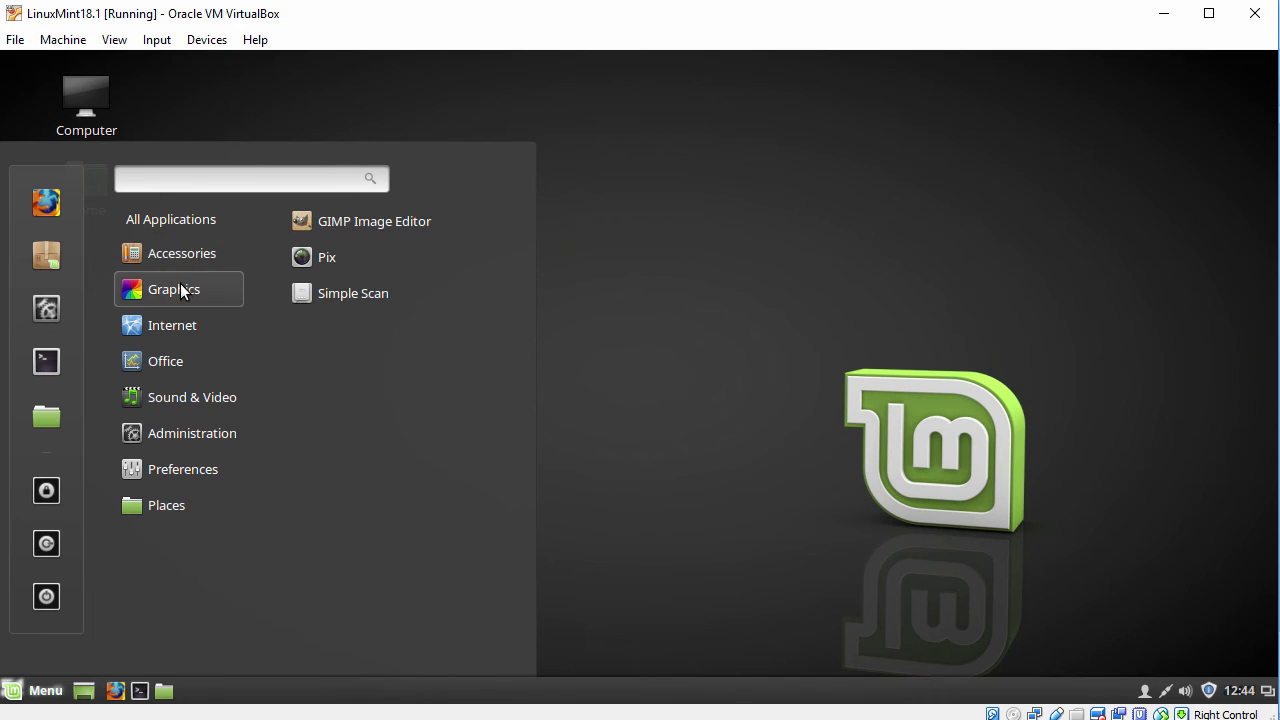
left_click(361, 224)
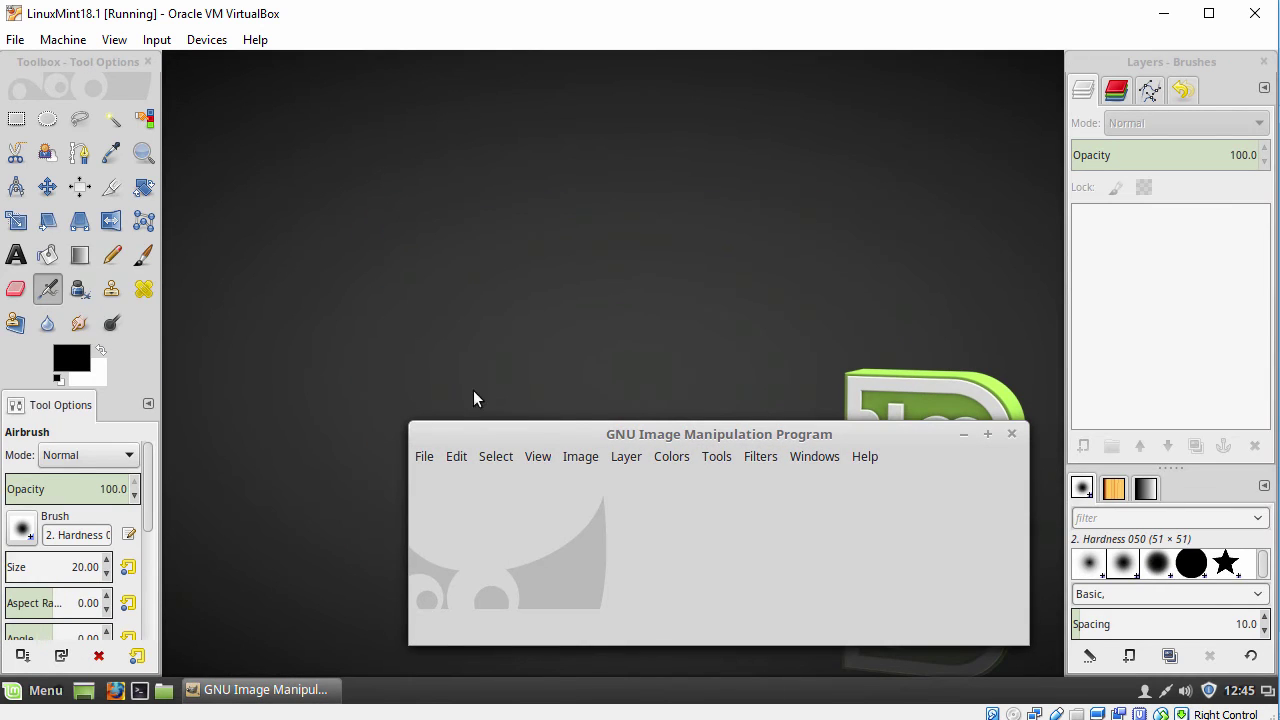
left_click(863, 460)
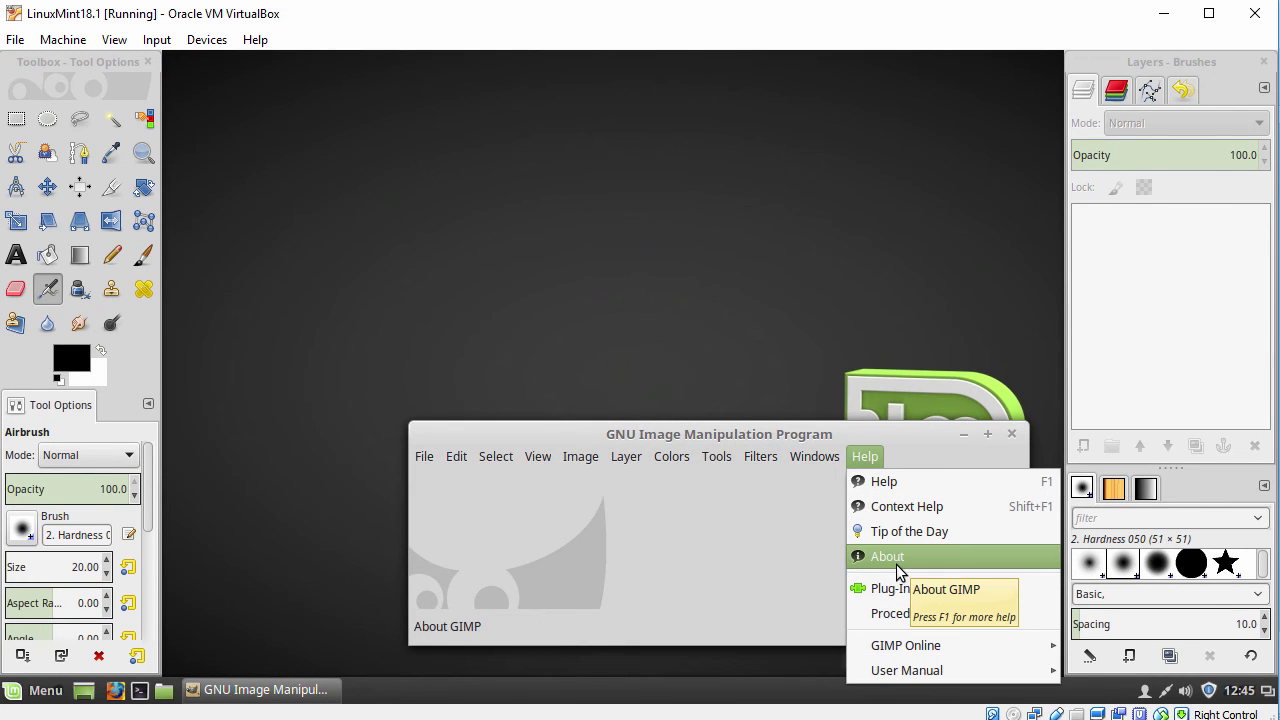
left_click(896, 565)
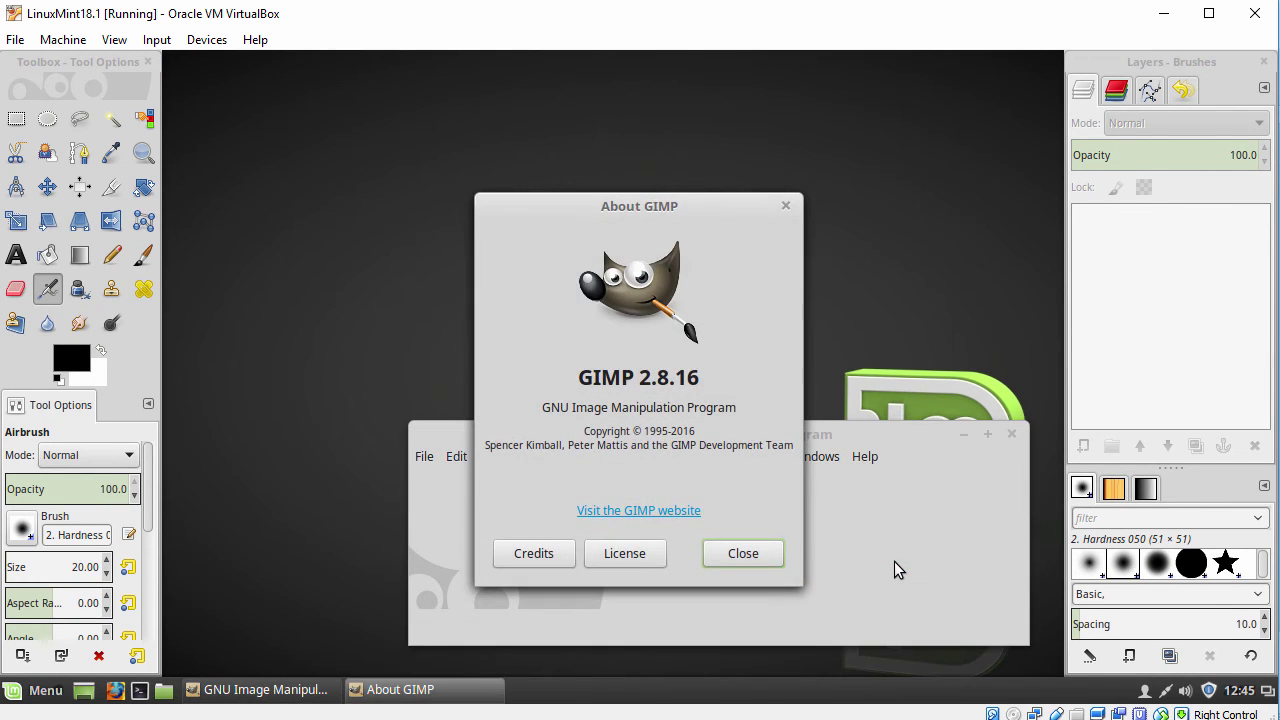
left_click(743, 554)
left_click(1010, 434)
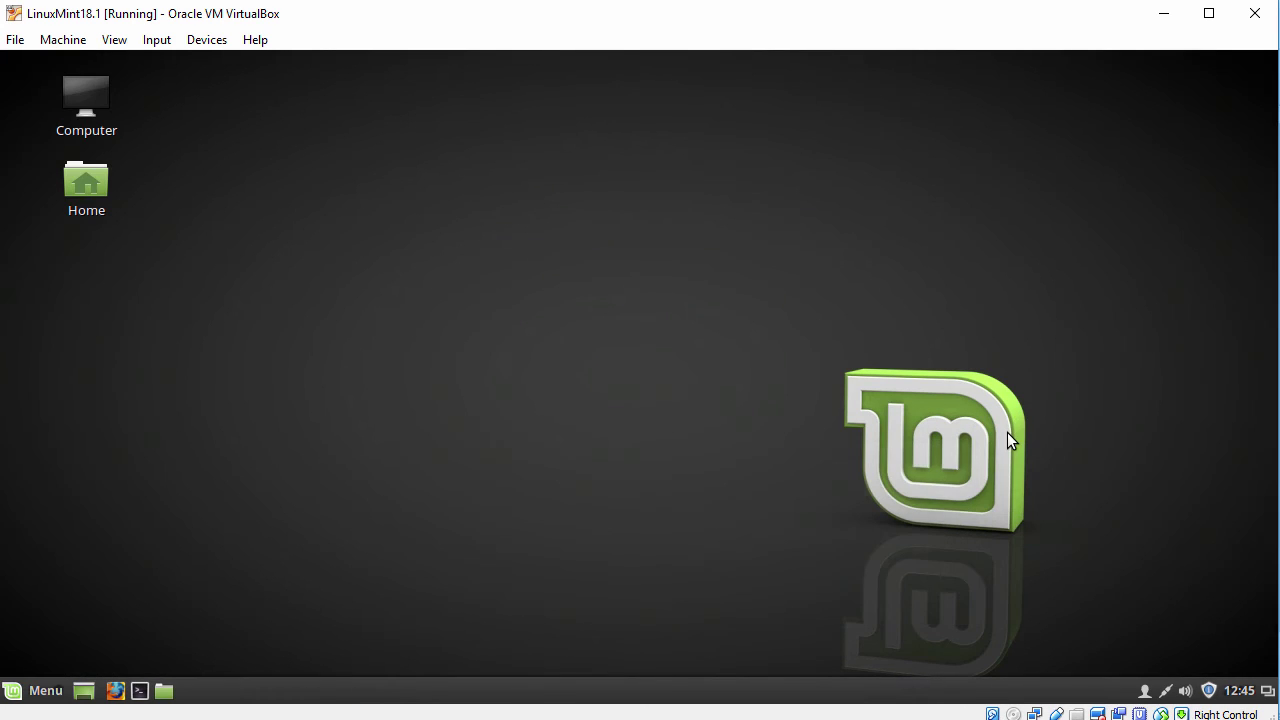
Launch LibreOffice Calc, confirm Version 5.1.4.2 in Help > About, then close it and Calc
left_click(42, 692)
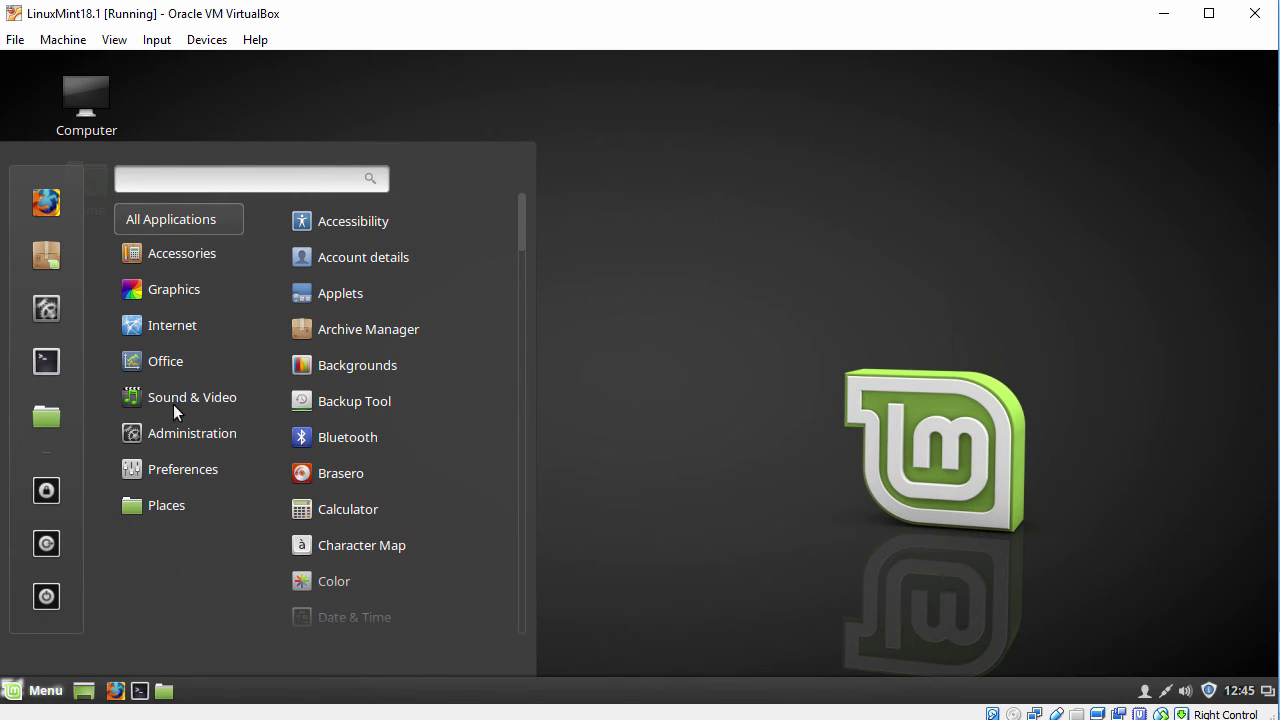
mouse_move(194, 334)
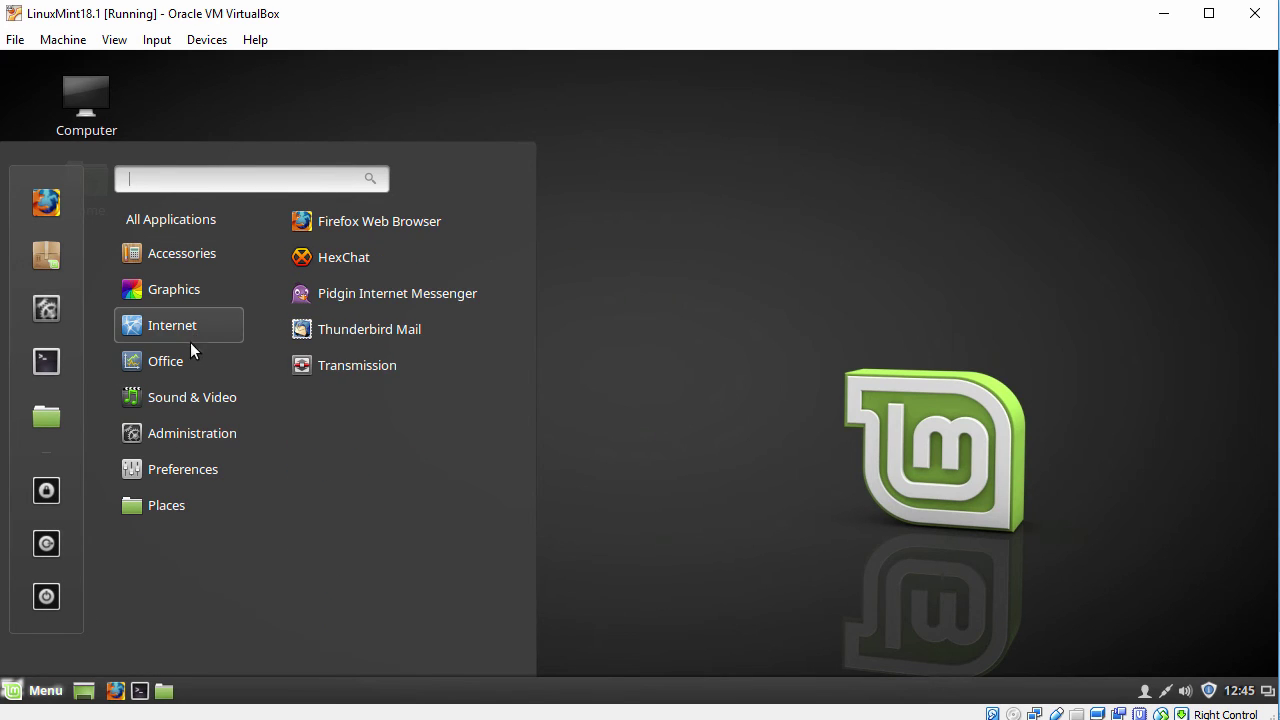
mouse_move(181, 361)
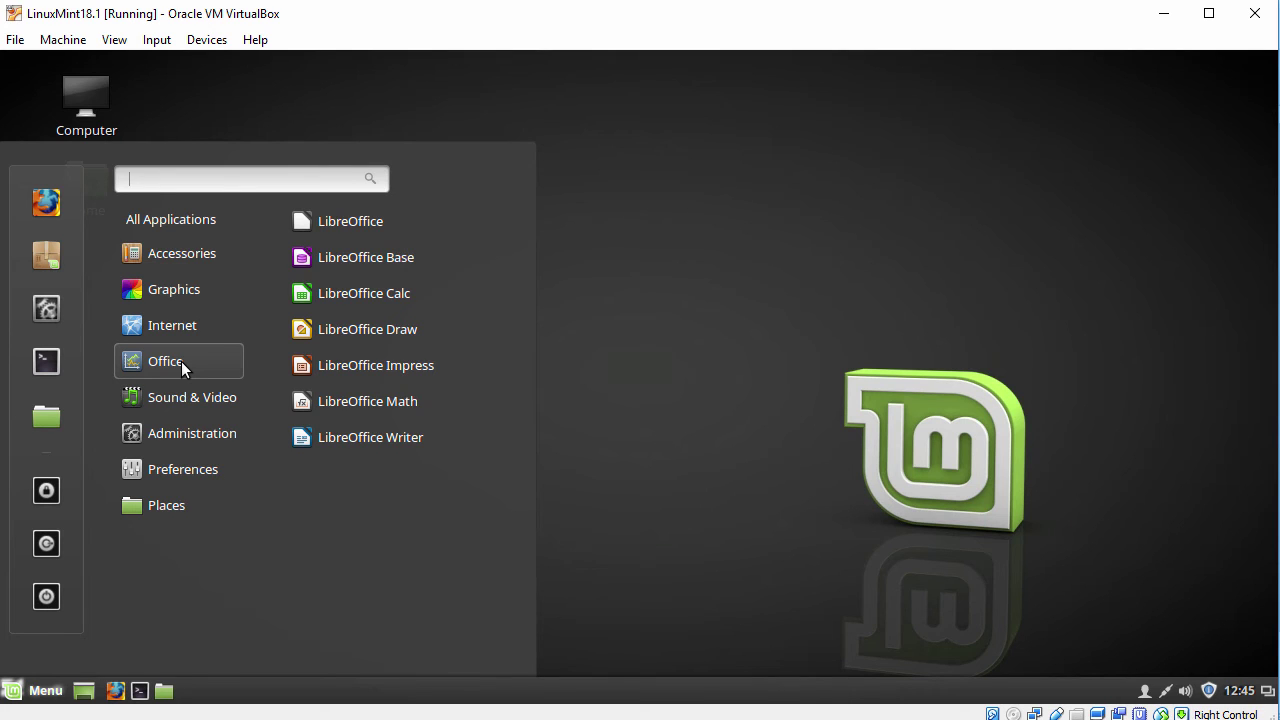
left_click(365, 300)
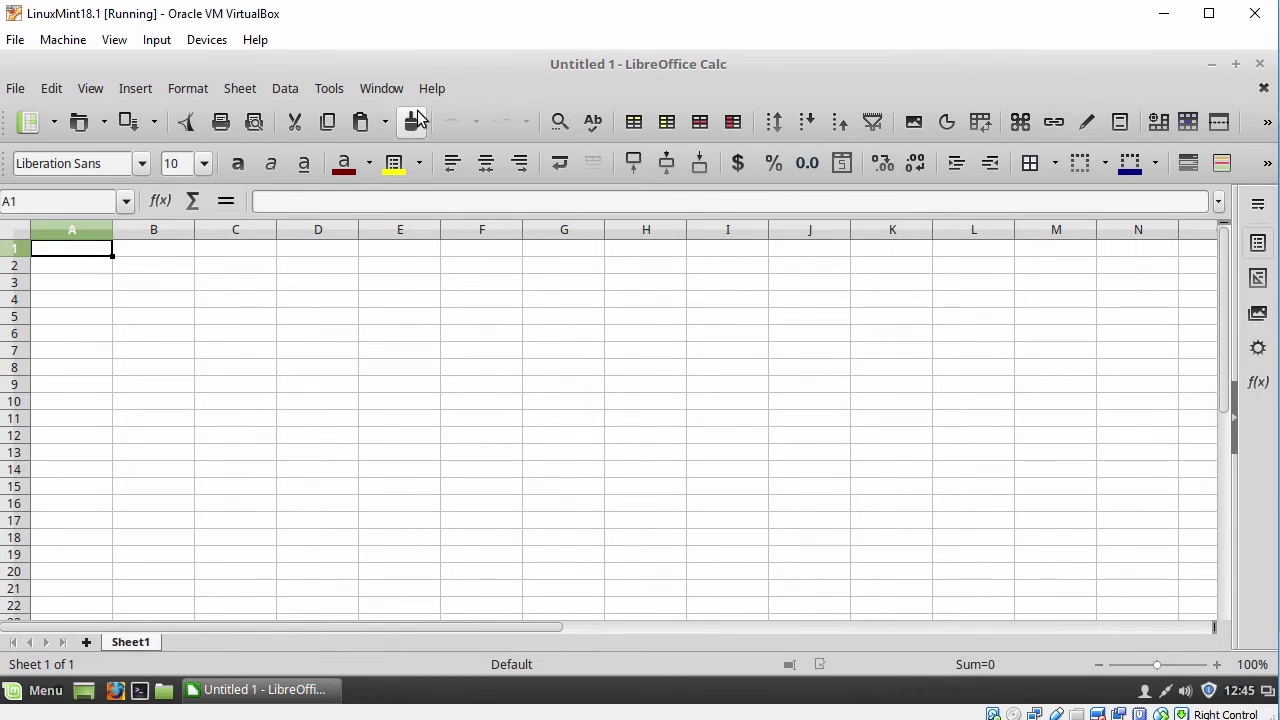
left_click(440, 97)
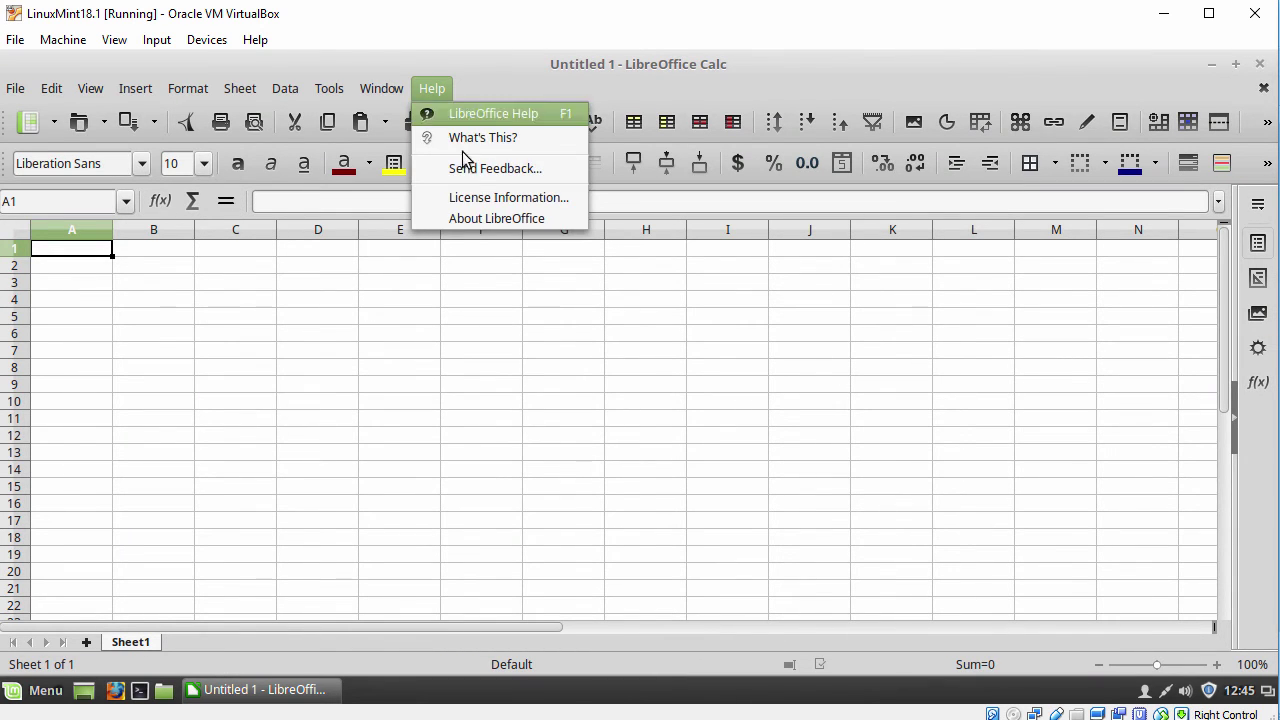
left_click(480, 217)
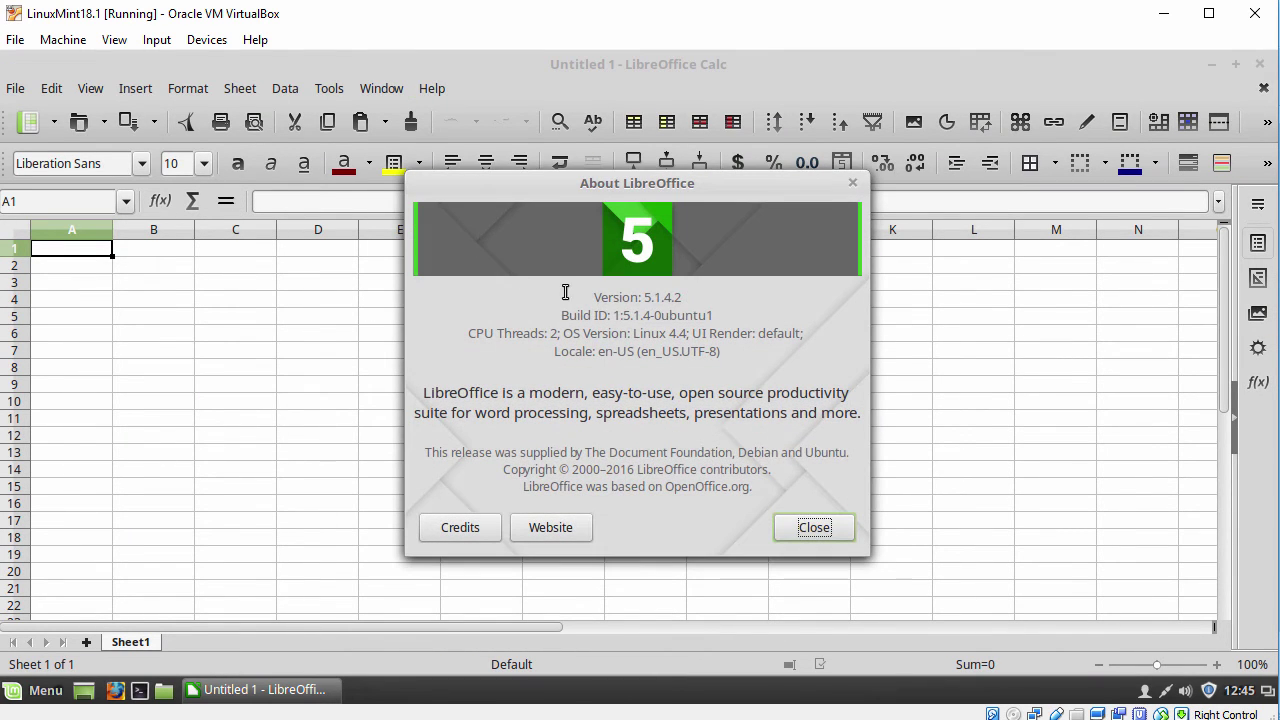
left_click_drag(594, 298, 701, 294)
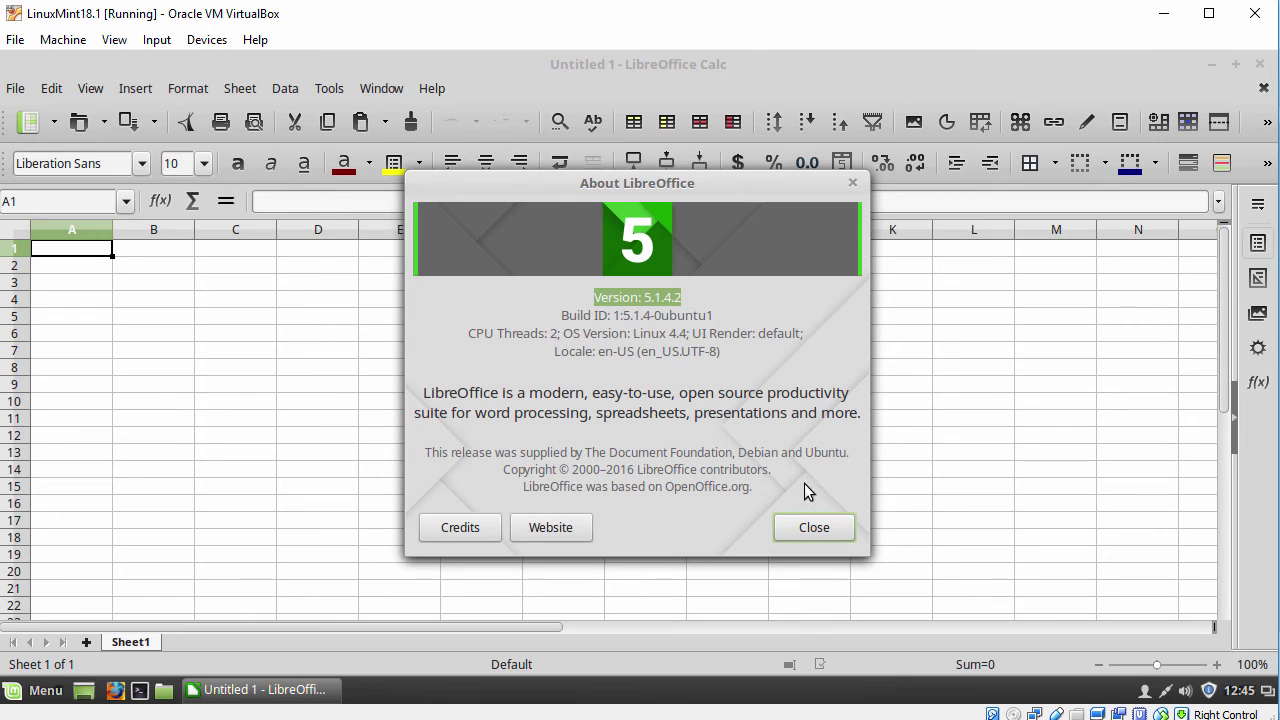
left_click(820, 529)
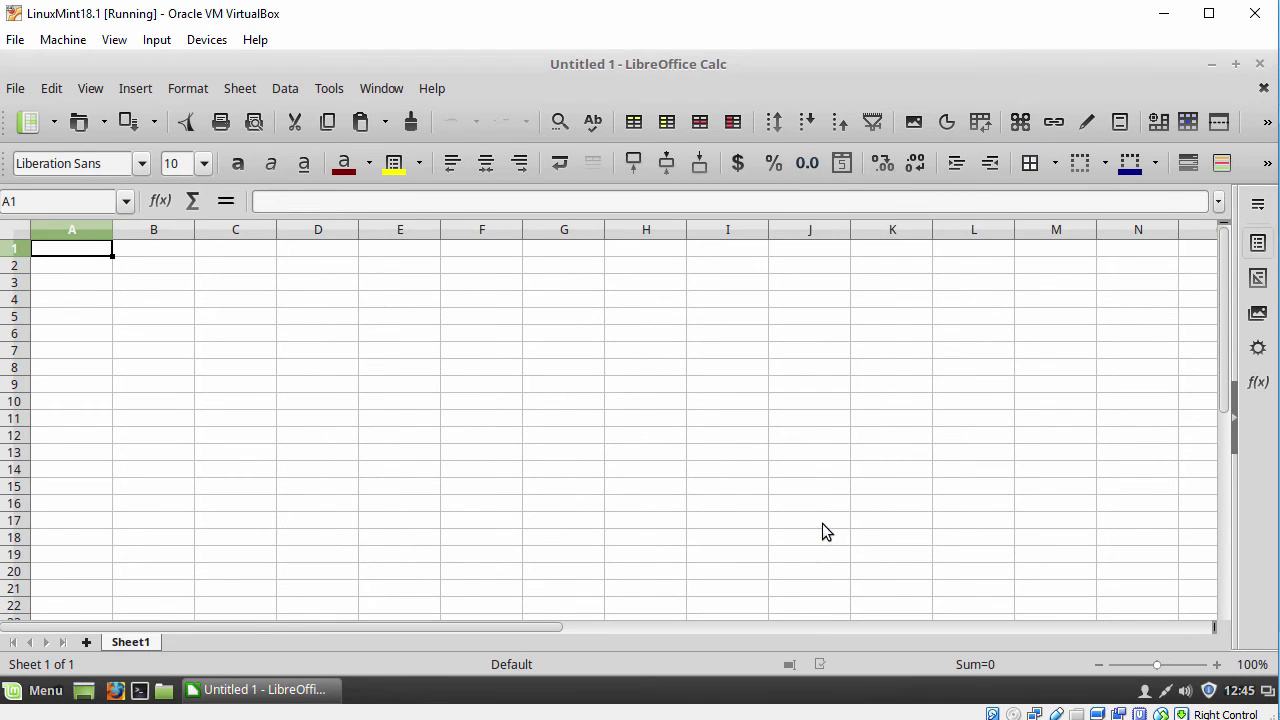
left_click(1259, 64)
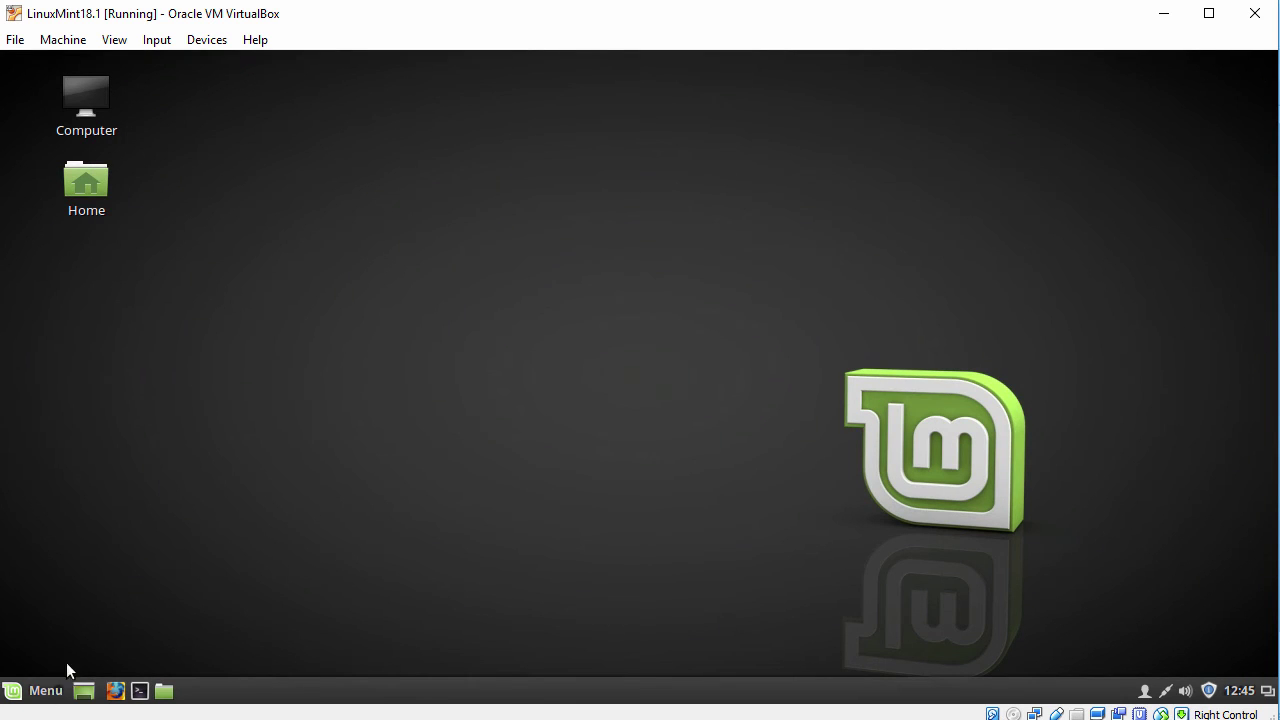
Launch VLC, accept its privacy policy, check version 2.2.2 in Help > About, then close VLC
left_click(45, 690)
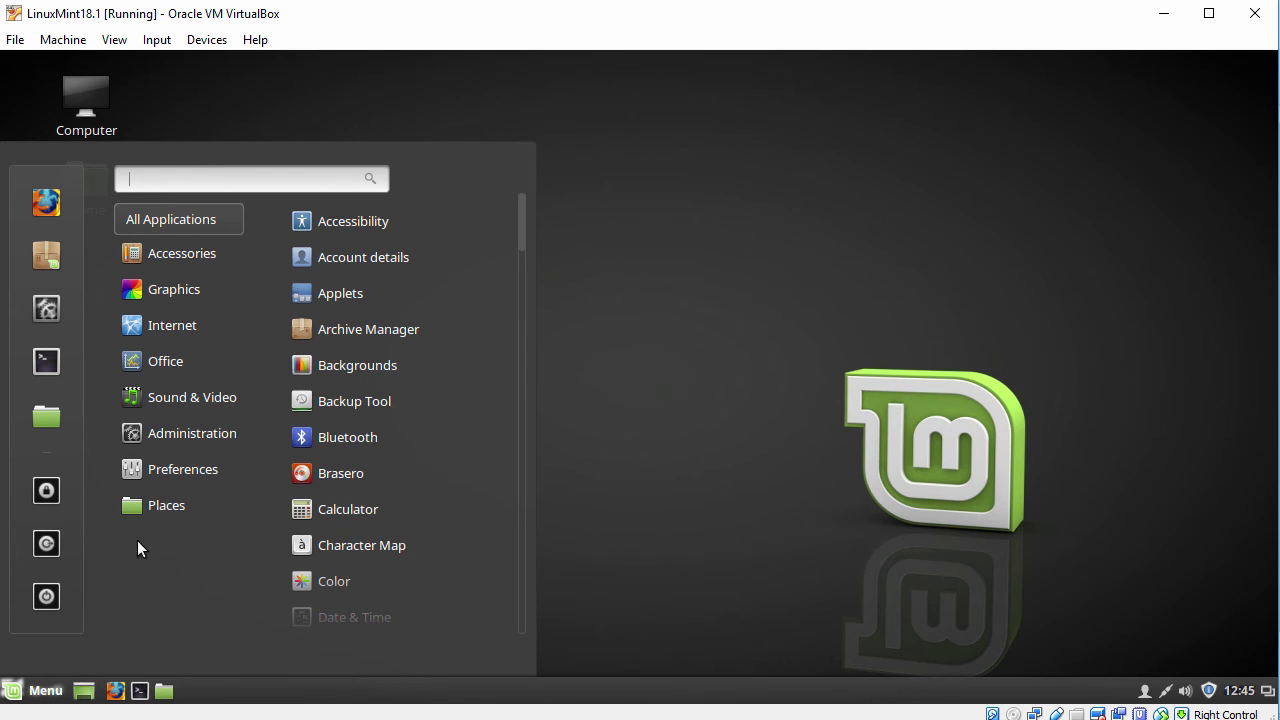
mouse_move(213, 401)
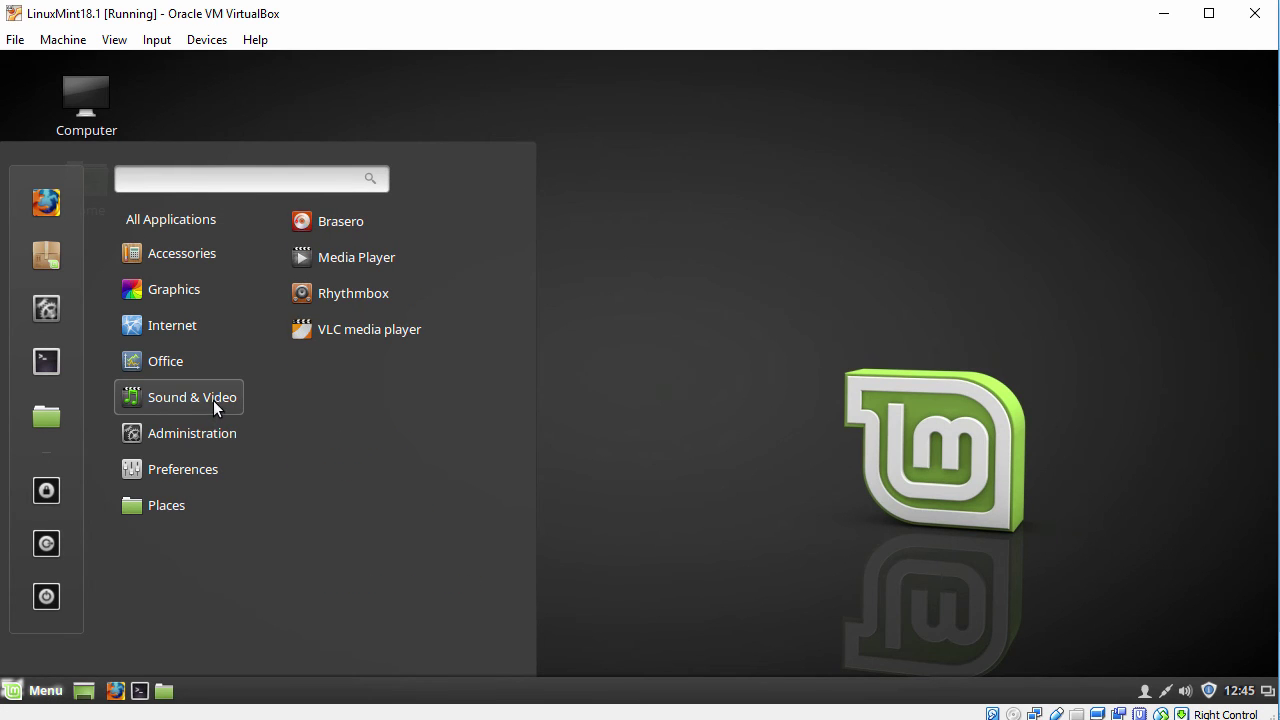
left_click(368, 330)
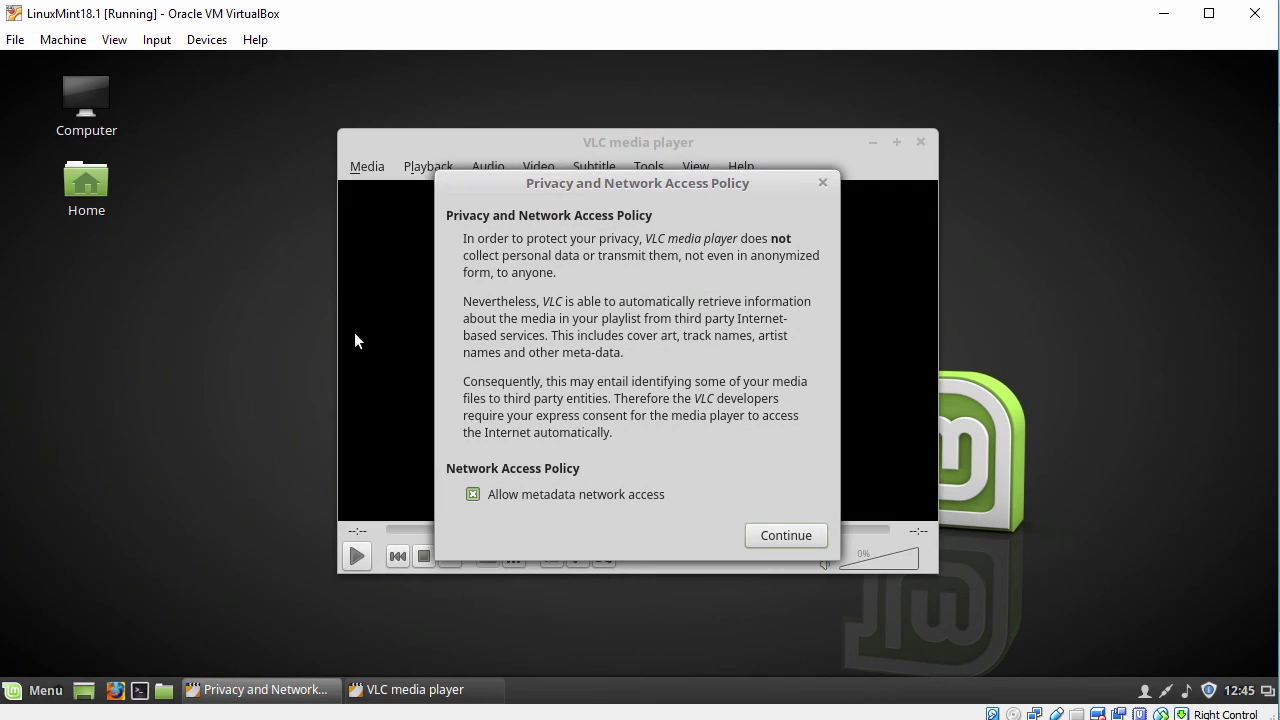
left_click(786, 537)
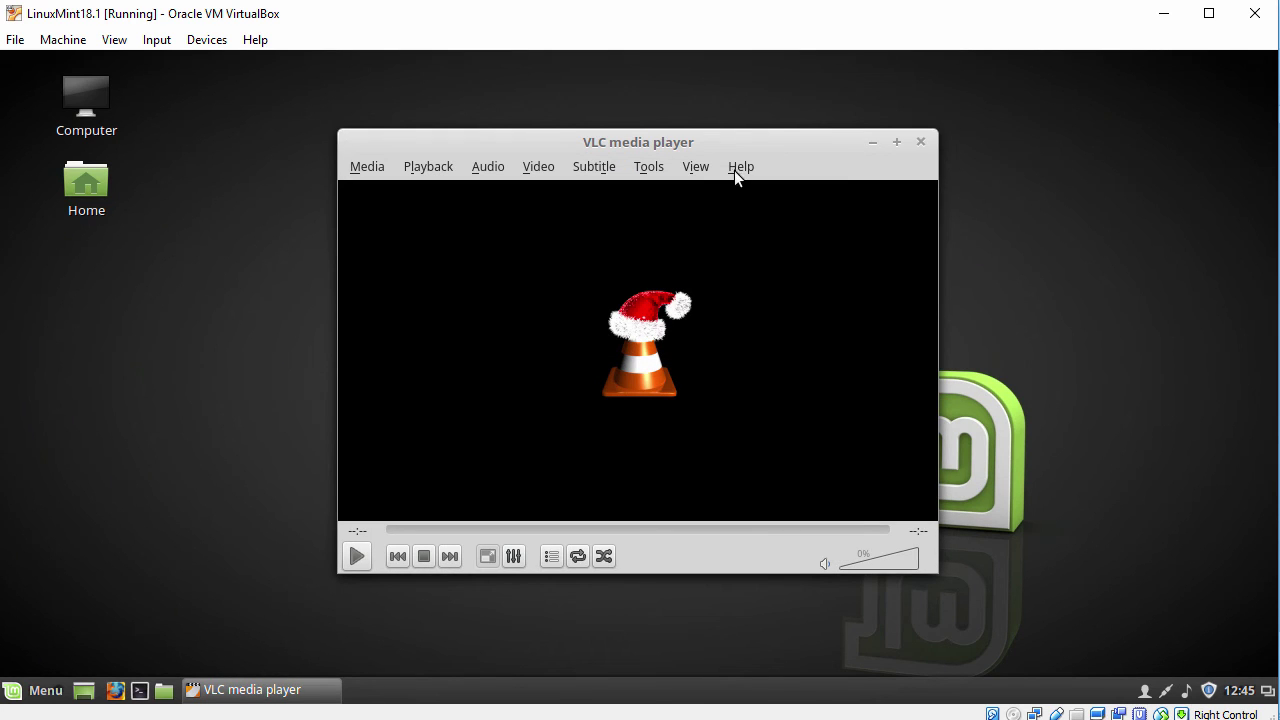
left_click(738, 168)
left_click(778, 223)
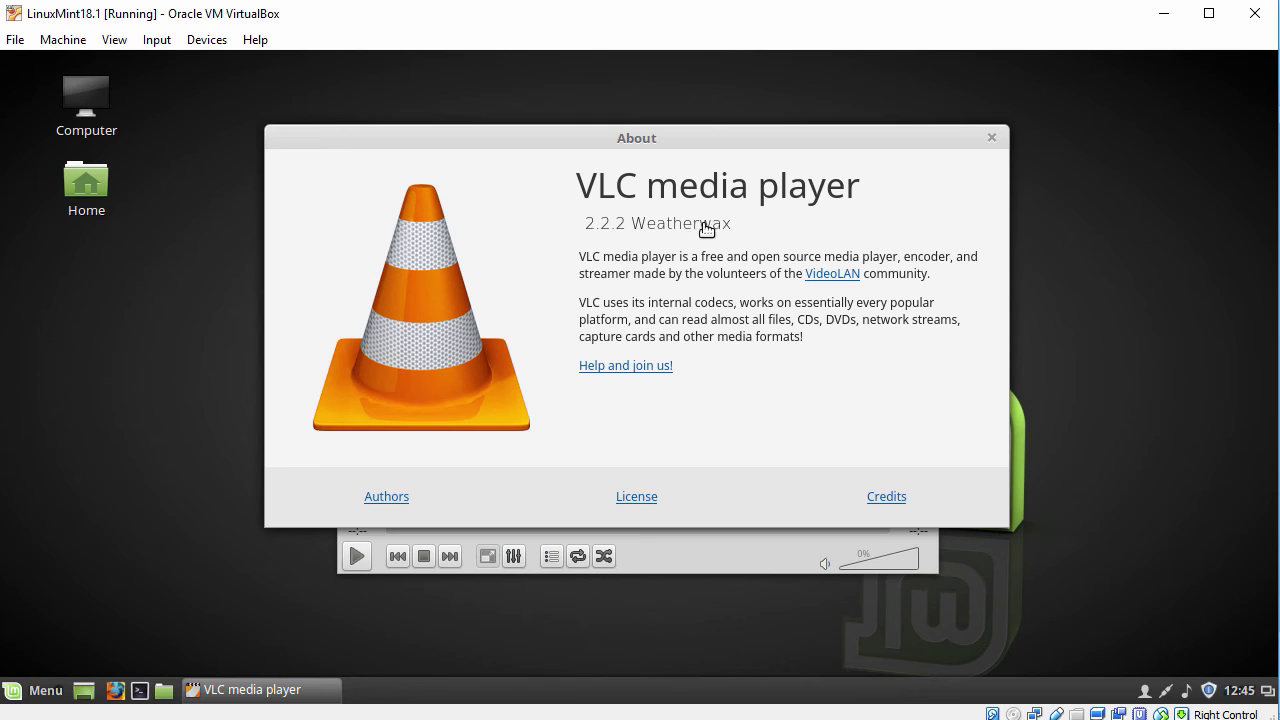
left_click(991, 139)
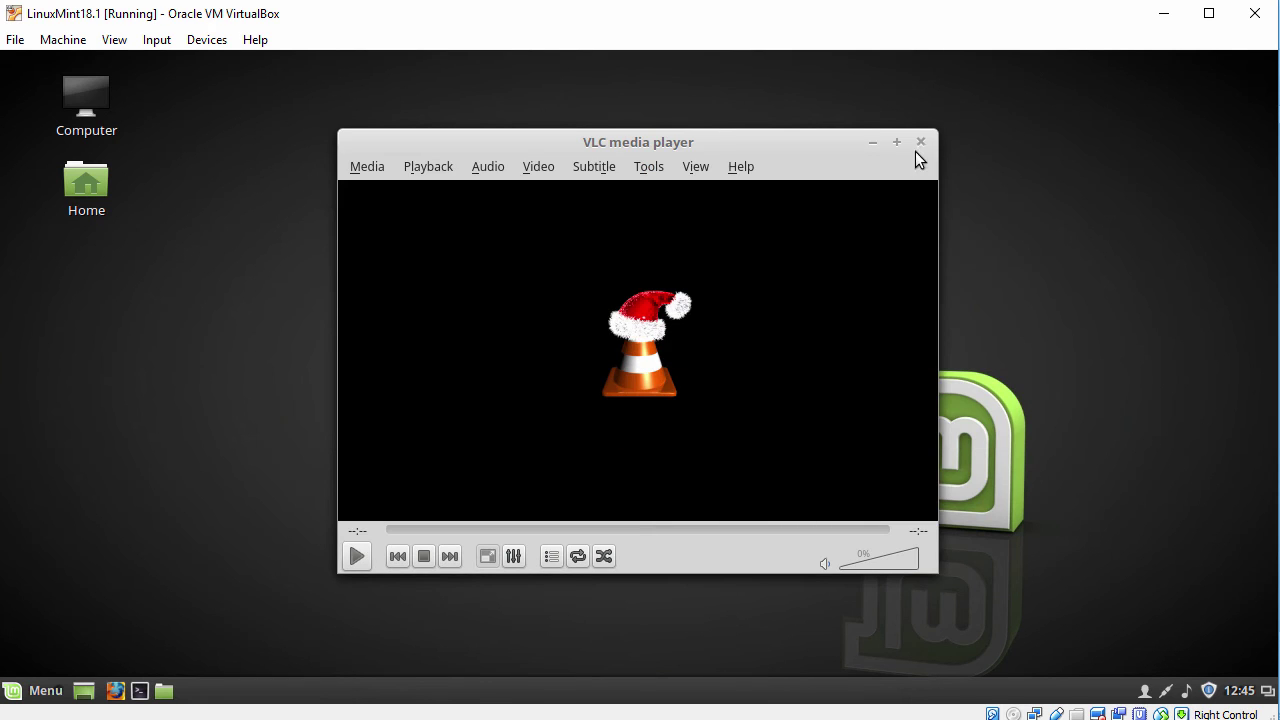
left_click(918, 146)
Open Preferences > System Info, read Linux Mint 18.1 Cinnamon 64-bit with 2.0 GiB memory, then close it
left_click(44, 692)
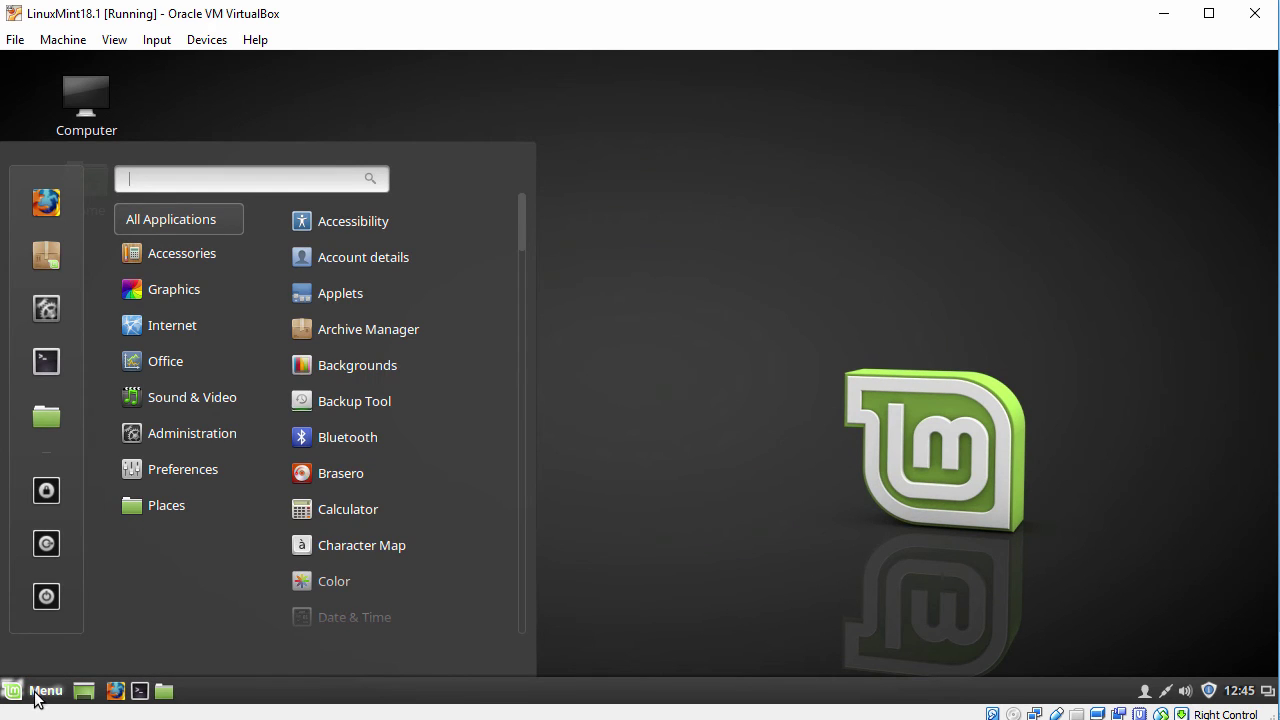
mouse_move(194, 433)
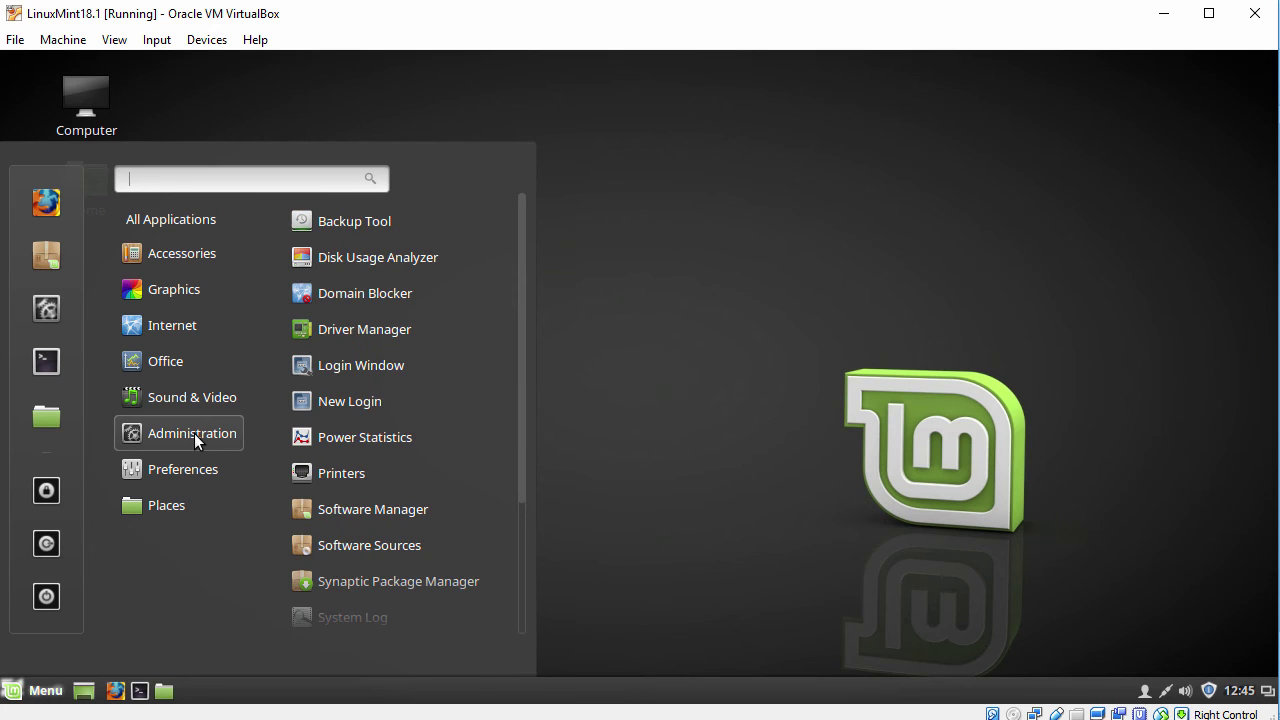
mouse_move(187, 469)
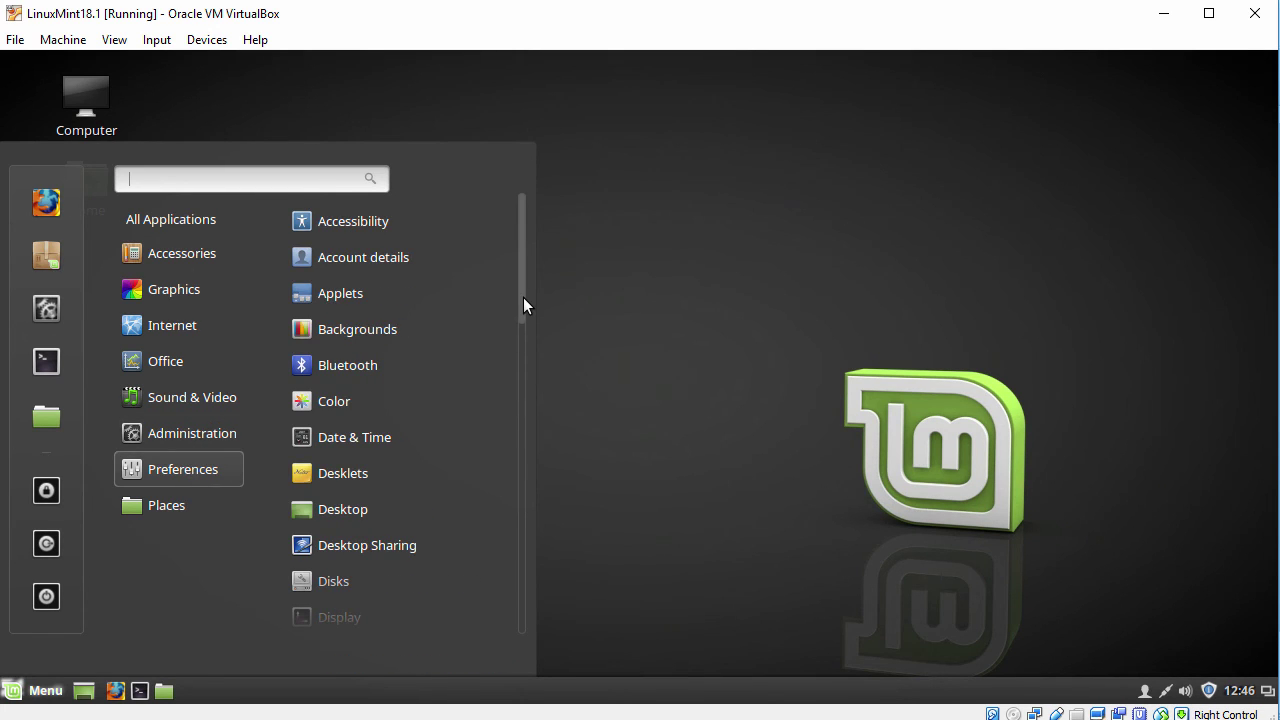
left_click_drag(523, 297, 504, 616)
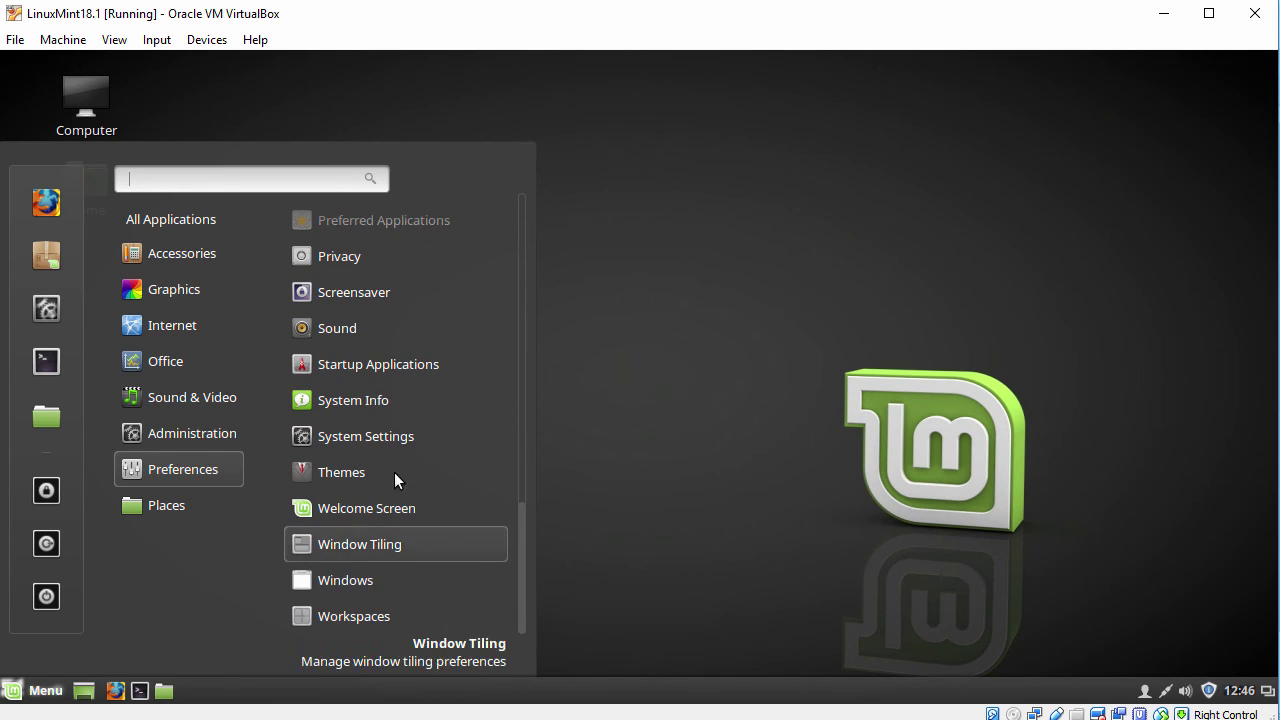
left_click(350, 402)
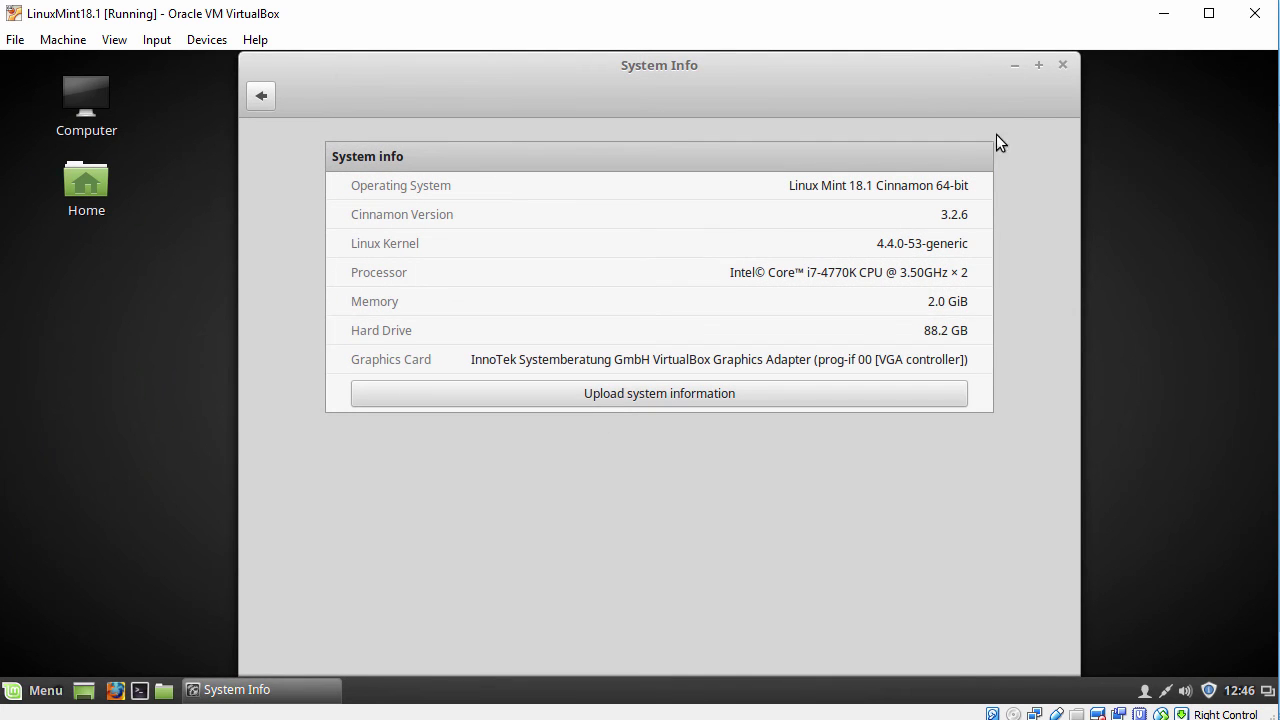
left_click(1064, 66)
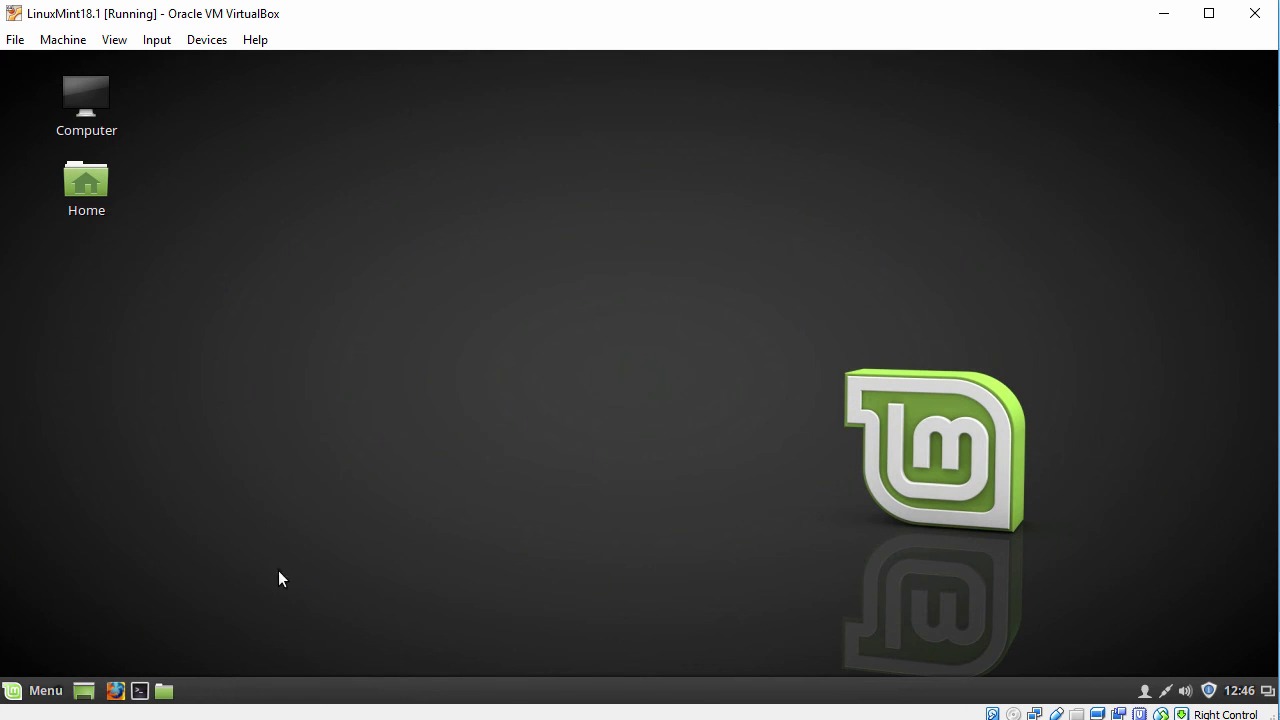
Open a Terminal from the Mint menu, zoom in its text and move it up-left
left_click(46, 691)
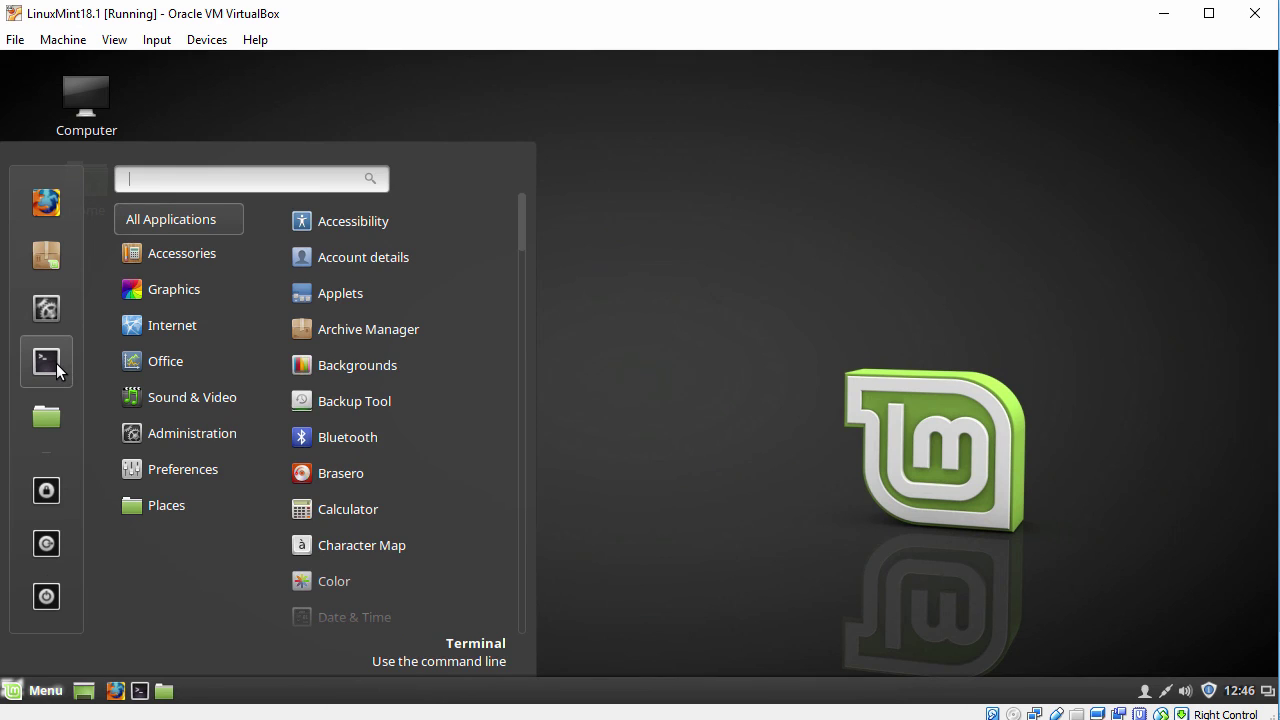
left_click(57, 366)
left_click(384, 200)
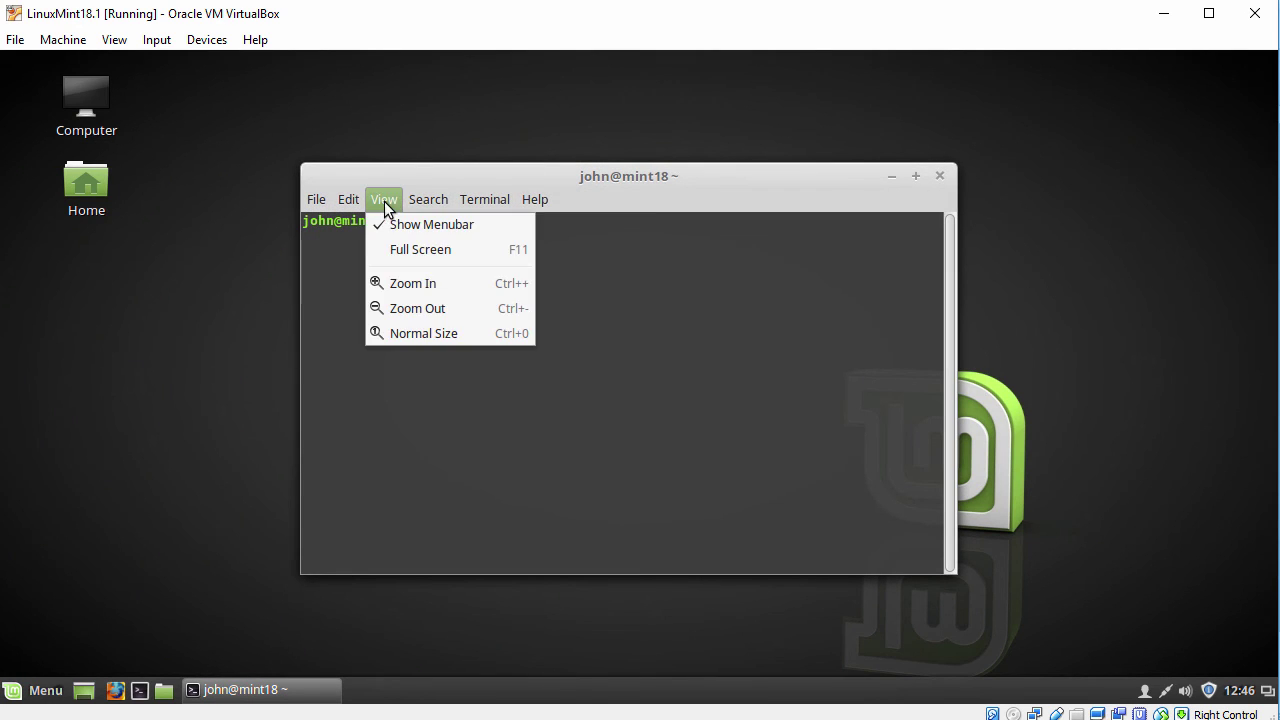
left_click(406, 284)
left_click_drag(505, 176, 381, 117)
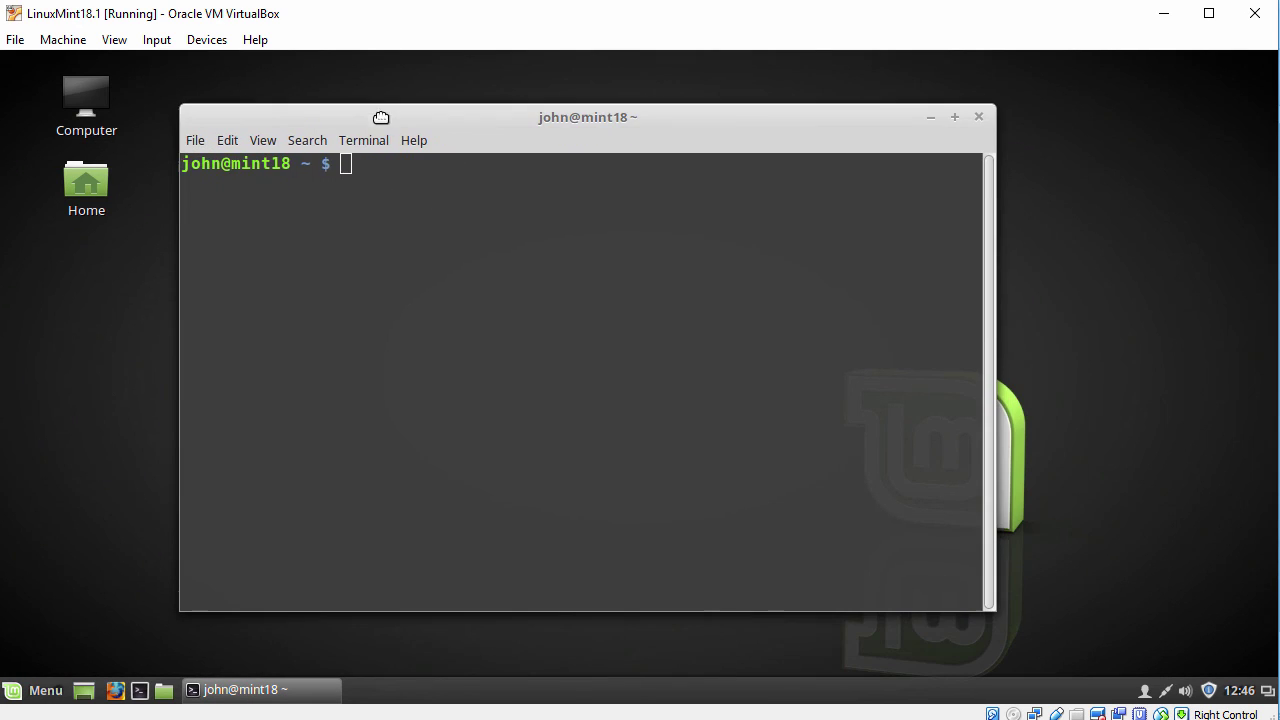
Run hostnamectl and mark the Virtualization oracle, Linux Mint 18.1, kernel 4.4.0-53 and x86-64 lines
key("Return")
type("ho")
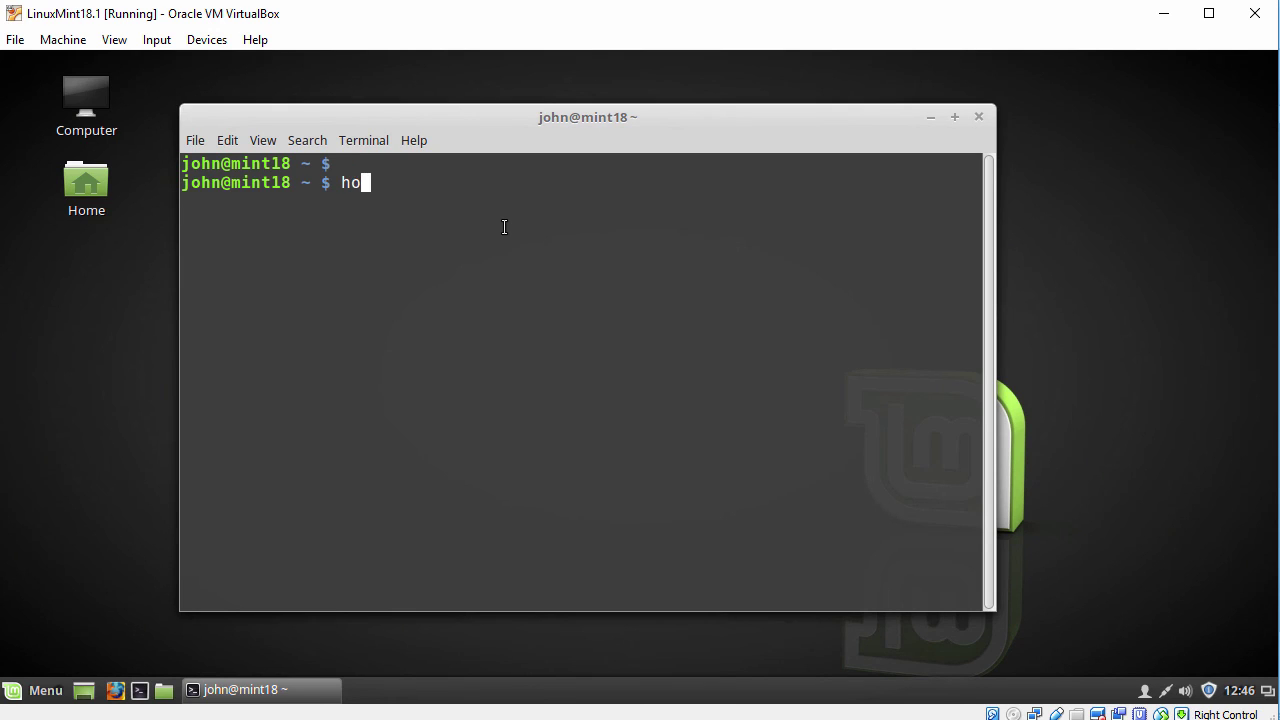
type("stnamectl")
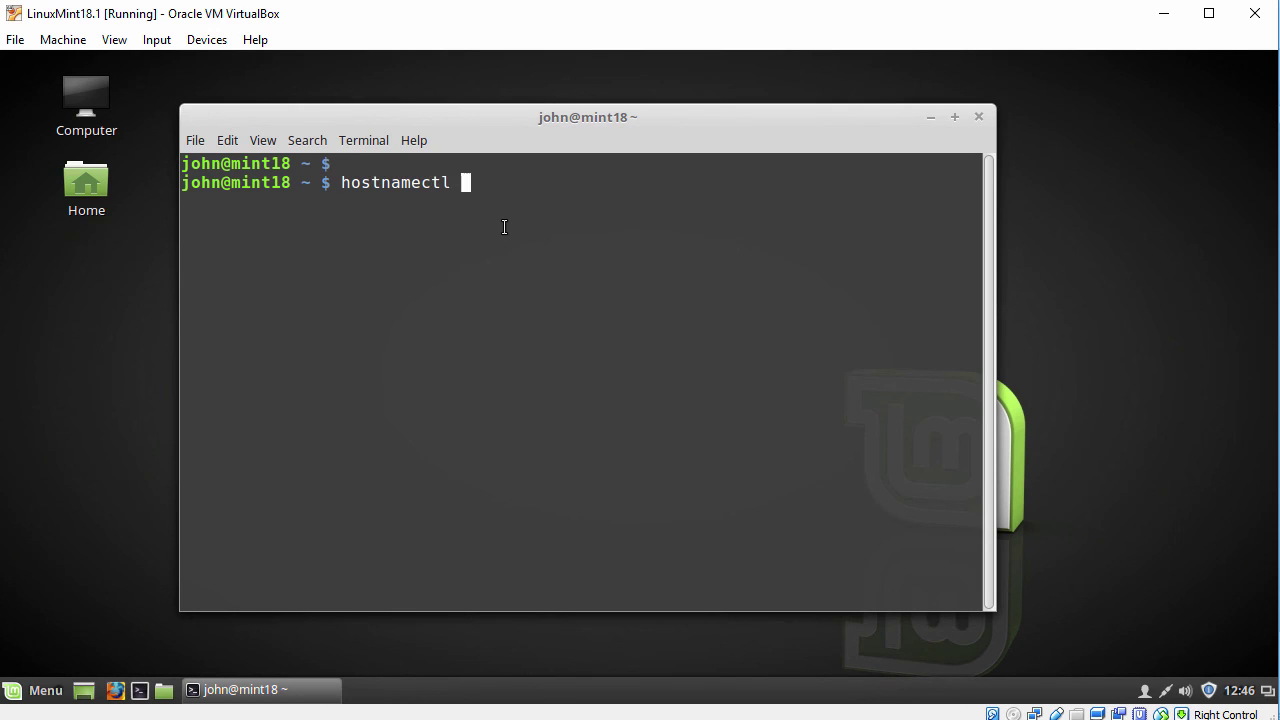
key("Return")
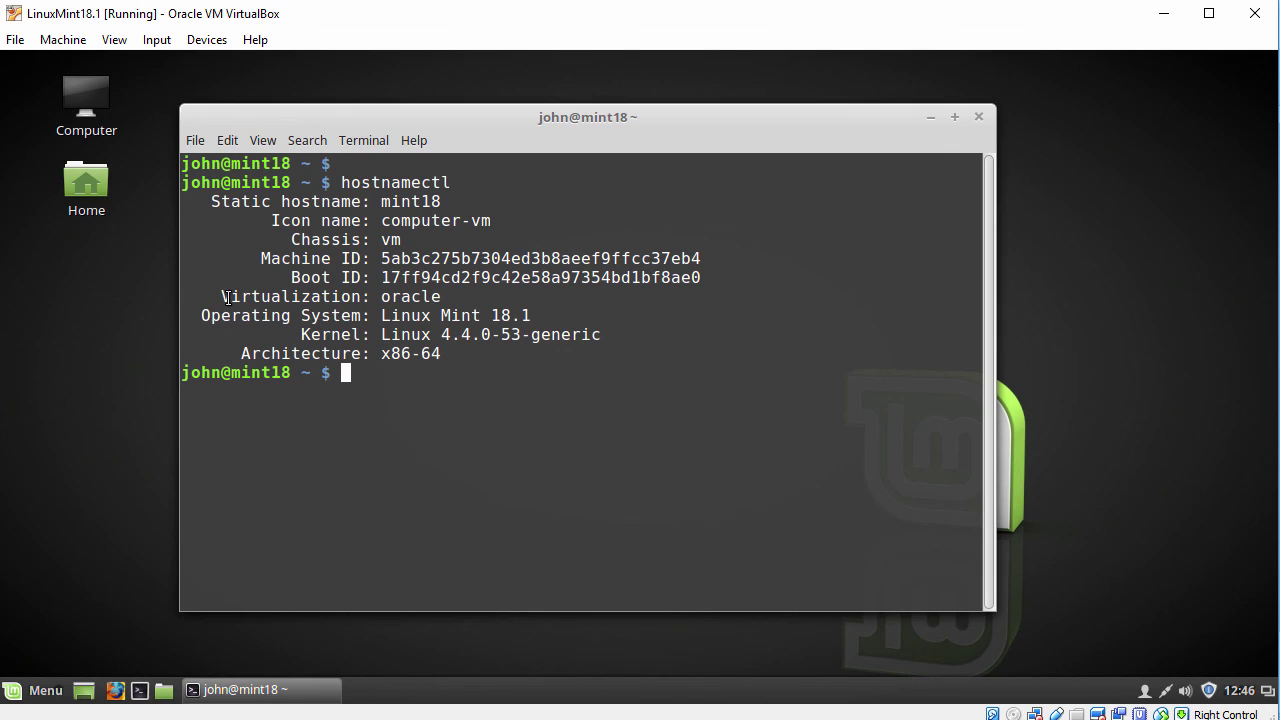
left_click_drag(222, 297, 440, 298)
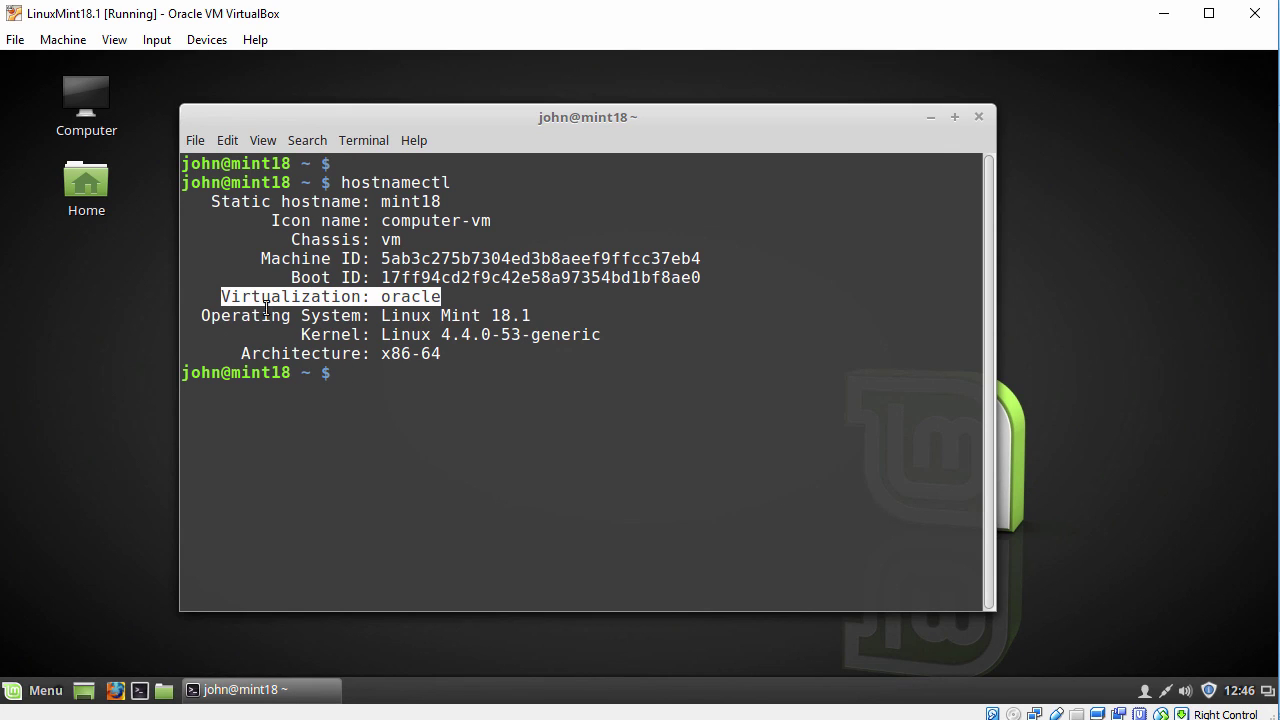
left_click_drag(202, 316, 531, 316)
left_click_drag(302, 334, 601, 334)
left_click_drag(243, 354, 441, 354)
left_click(479, 319)
Print /etc/lsb-release to confirm Linux Mint 18.1 Serena, then exit the terminal
key("Return")
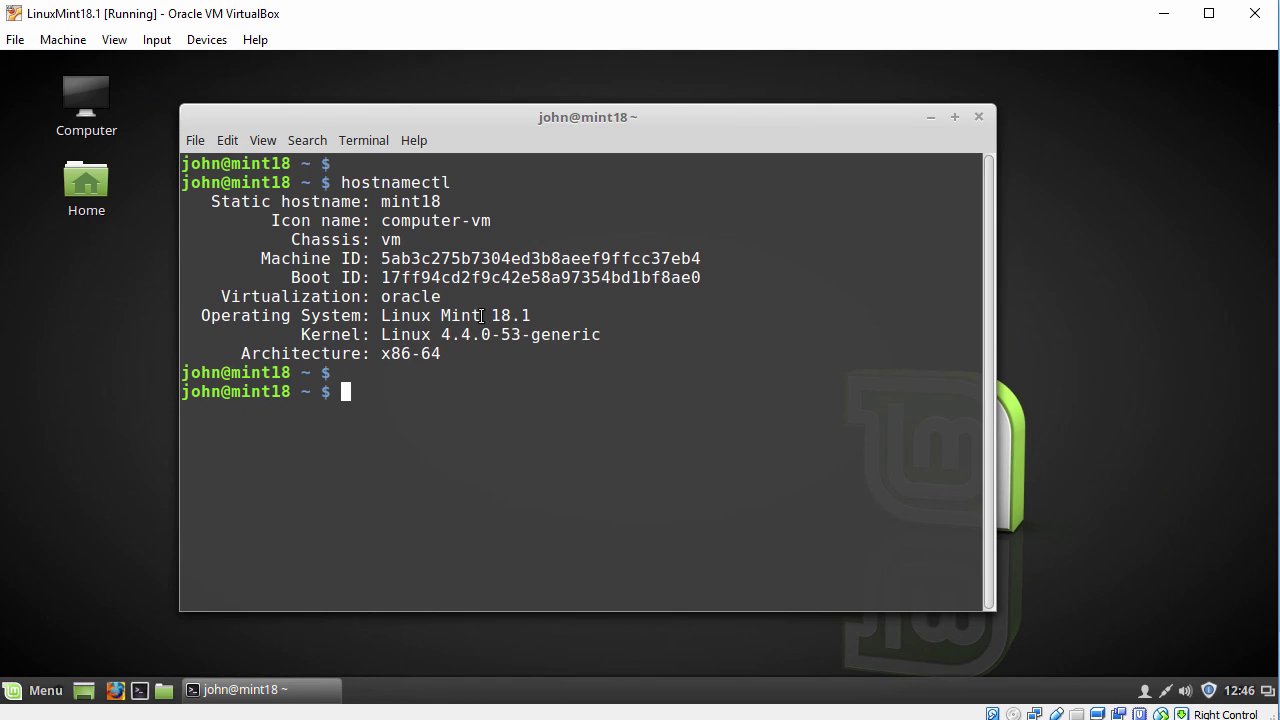
type("cat /etc/lsb-")
key("Tab")
key("Return")
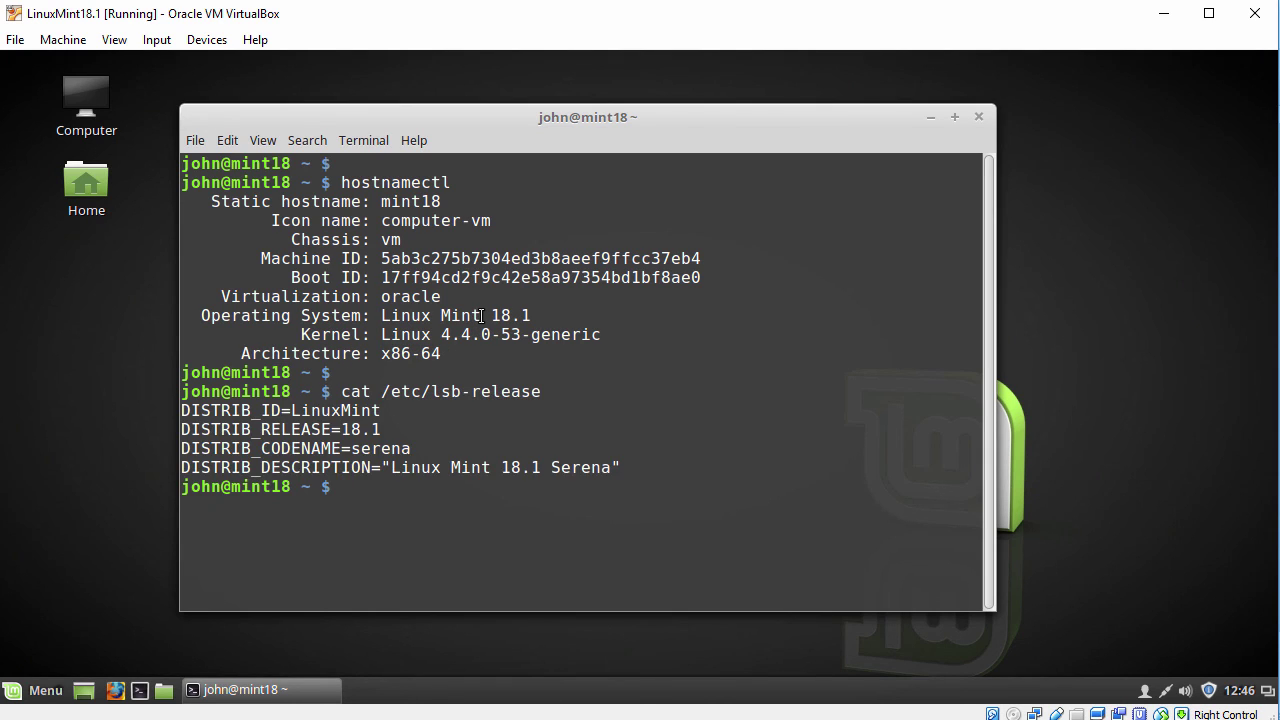
key("Return")
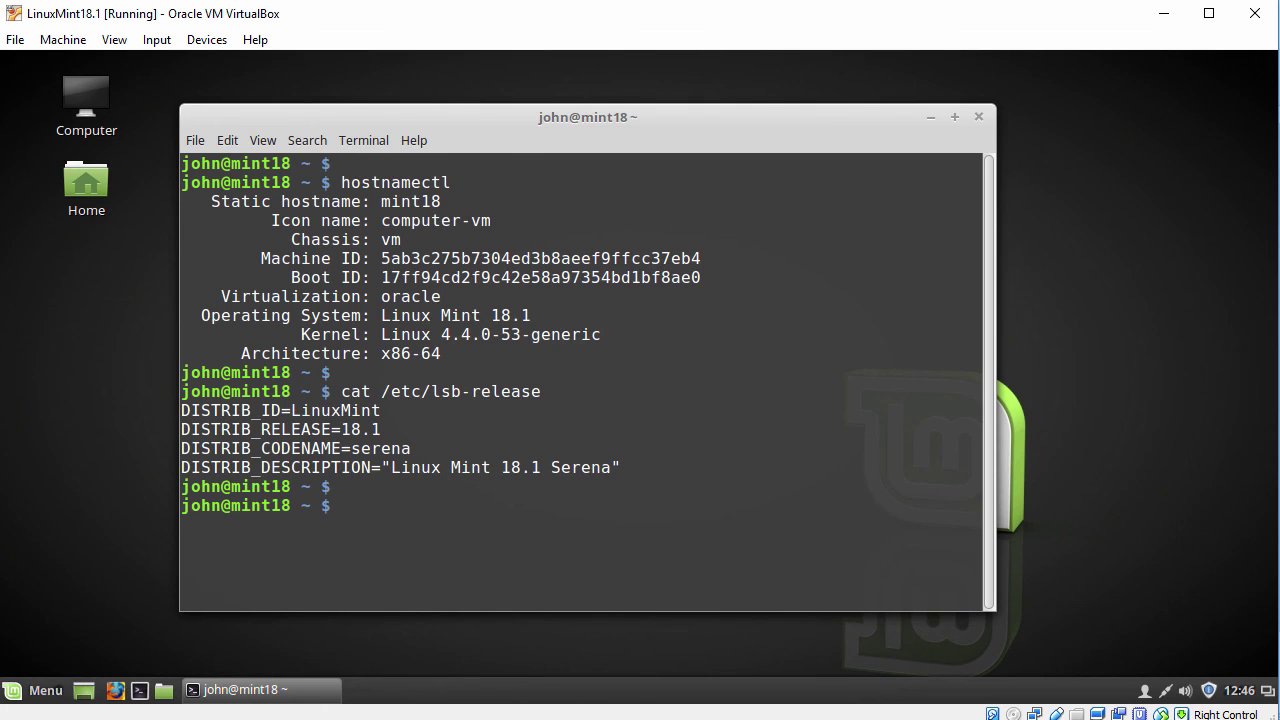
type("exit")
key("Return")
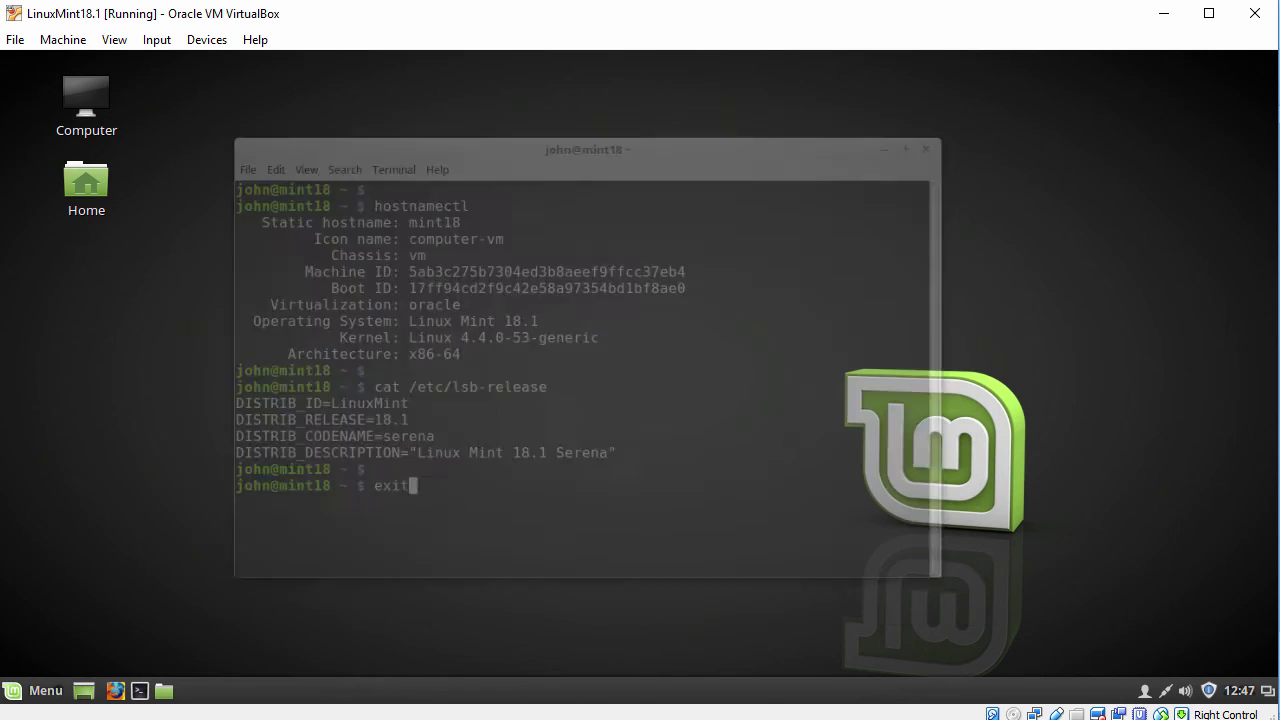
In Desktop Settings, toggle the Computer and Home desktop icons off and back on
right_click(377, 133)
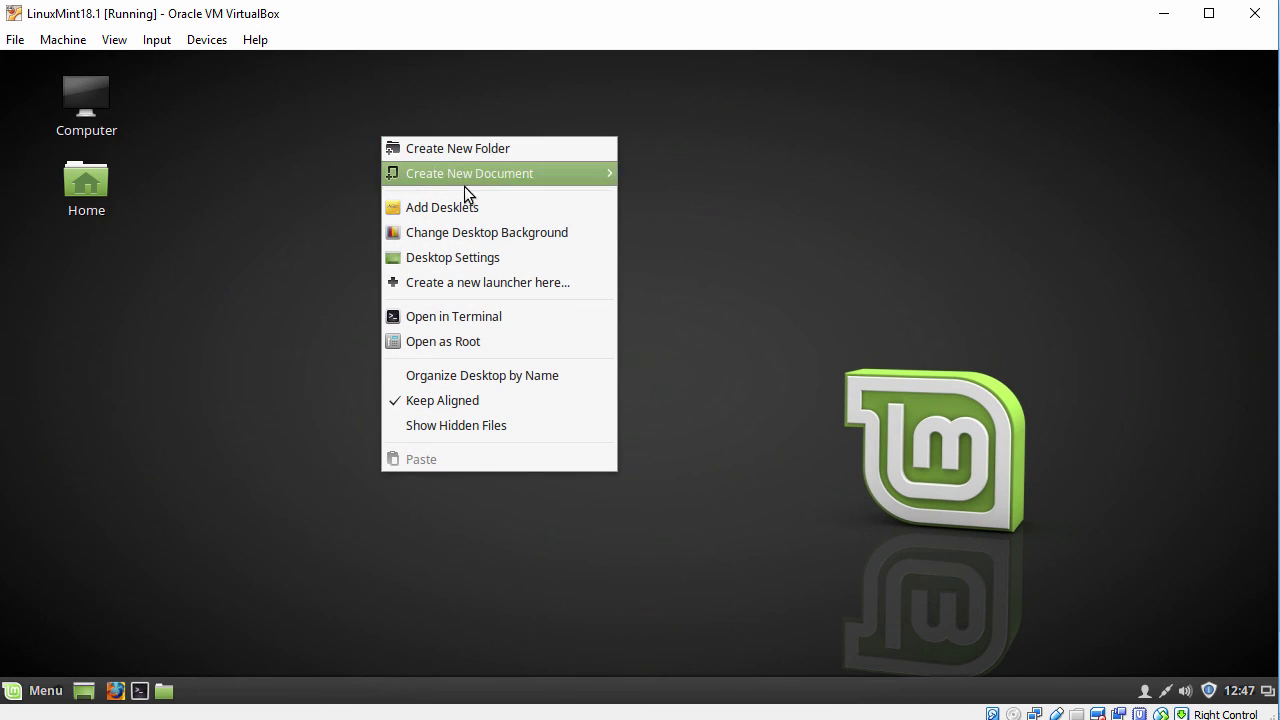
left_click(463, 262)
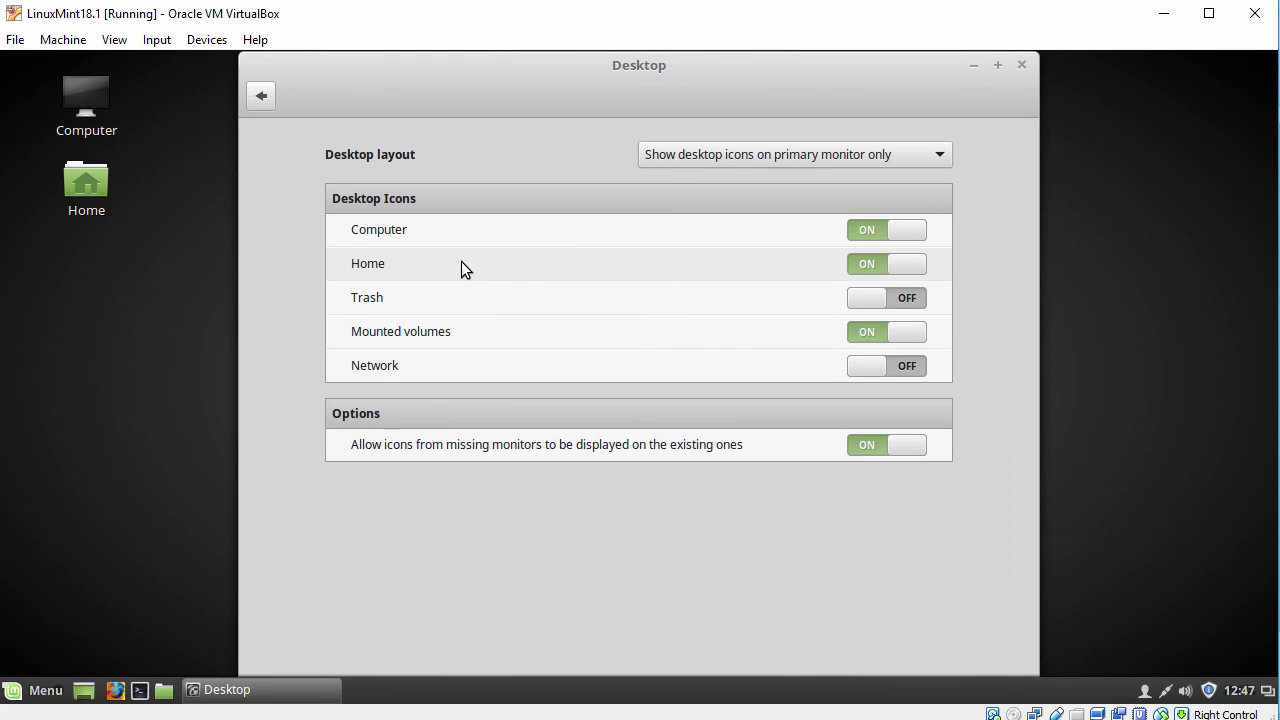
left_click(870, 233)
left_click(910, 232)
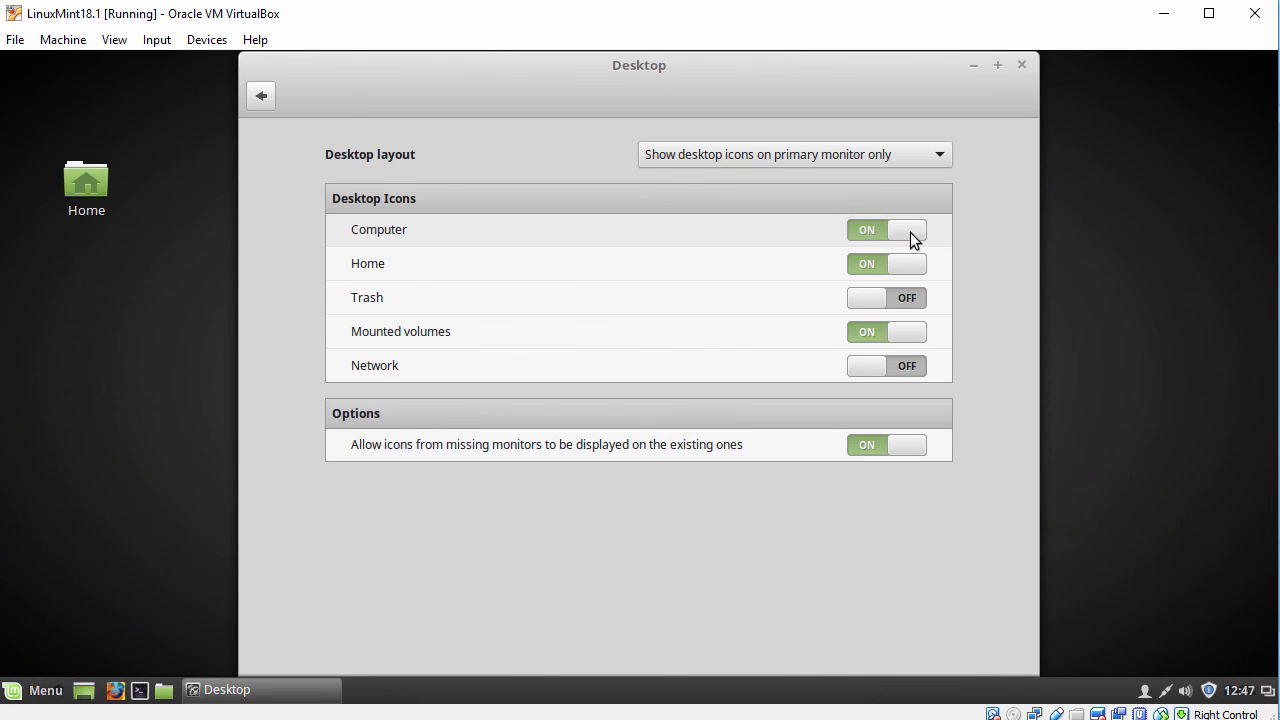
left_click(863, 268)
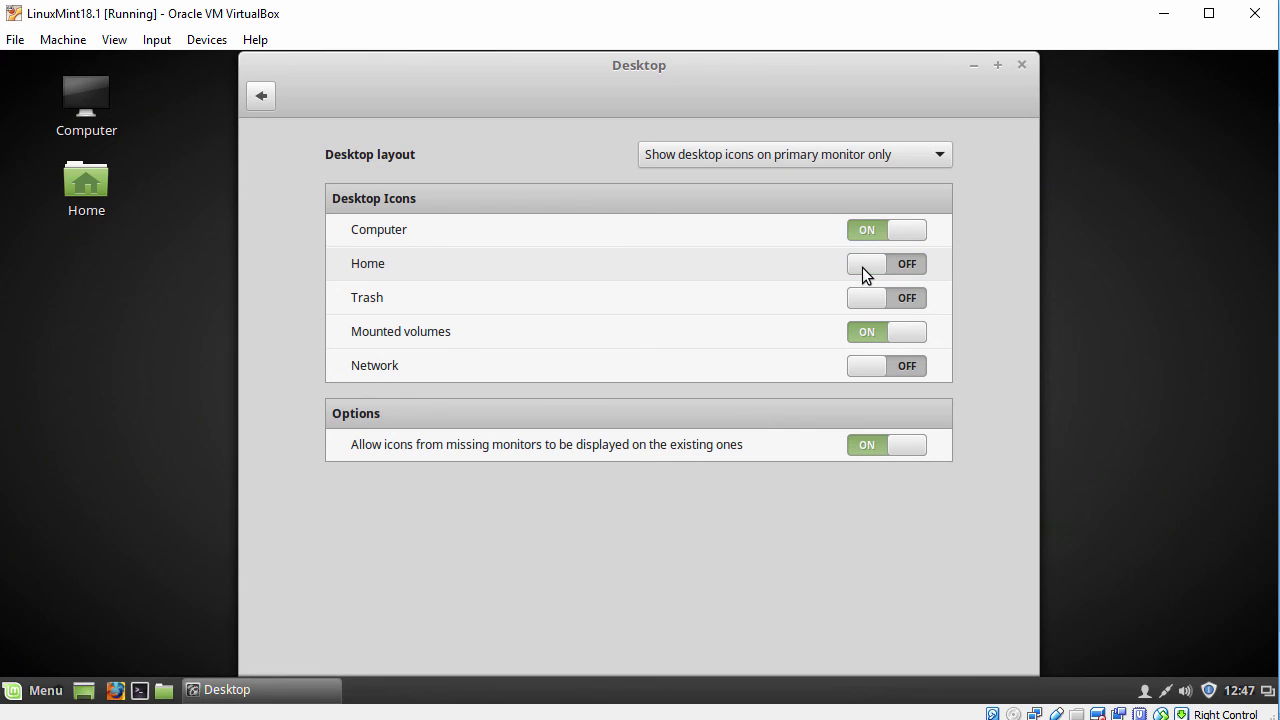
left_click(898, 267)
Turn the Trash icon on, leave Network off, and close Desktop Settings
left_click(908, 296)
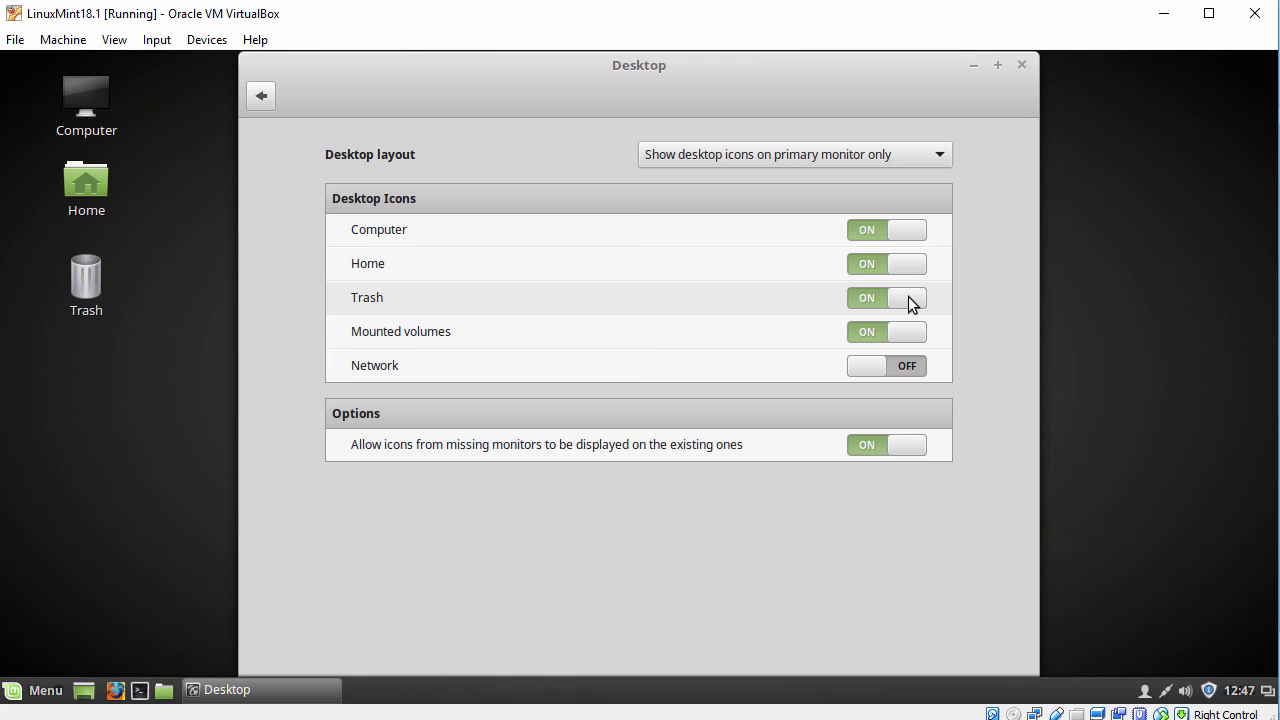
left_click(909, 365)
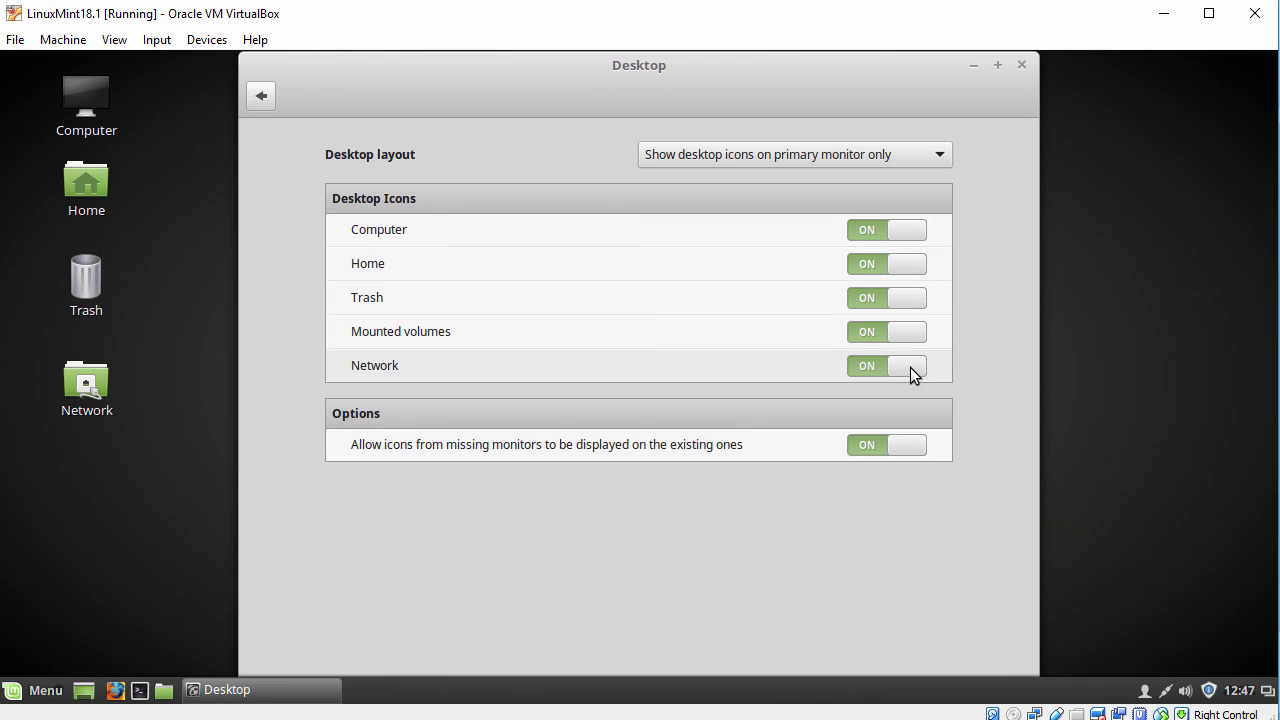
left_click(865, 370)
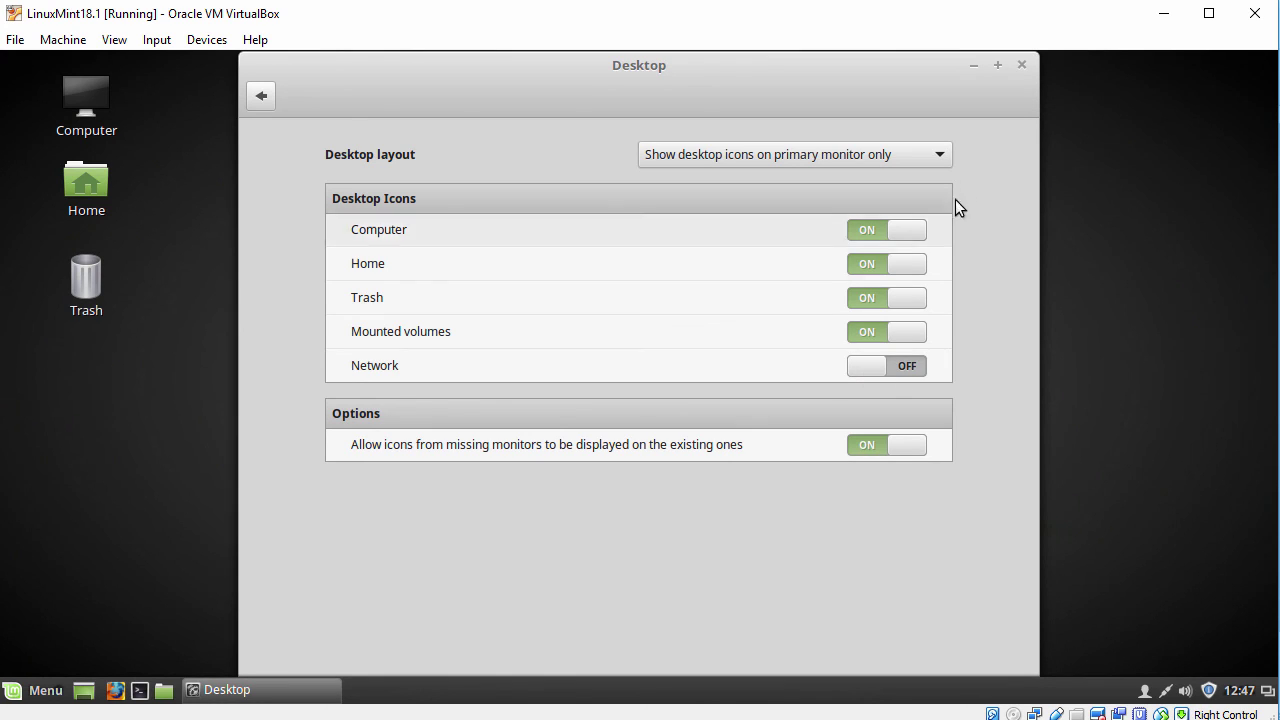
left_click(1026, 64)
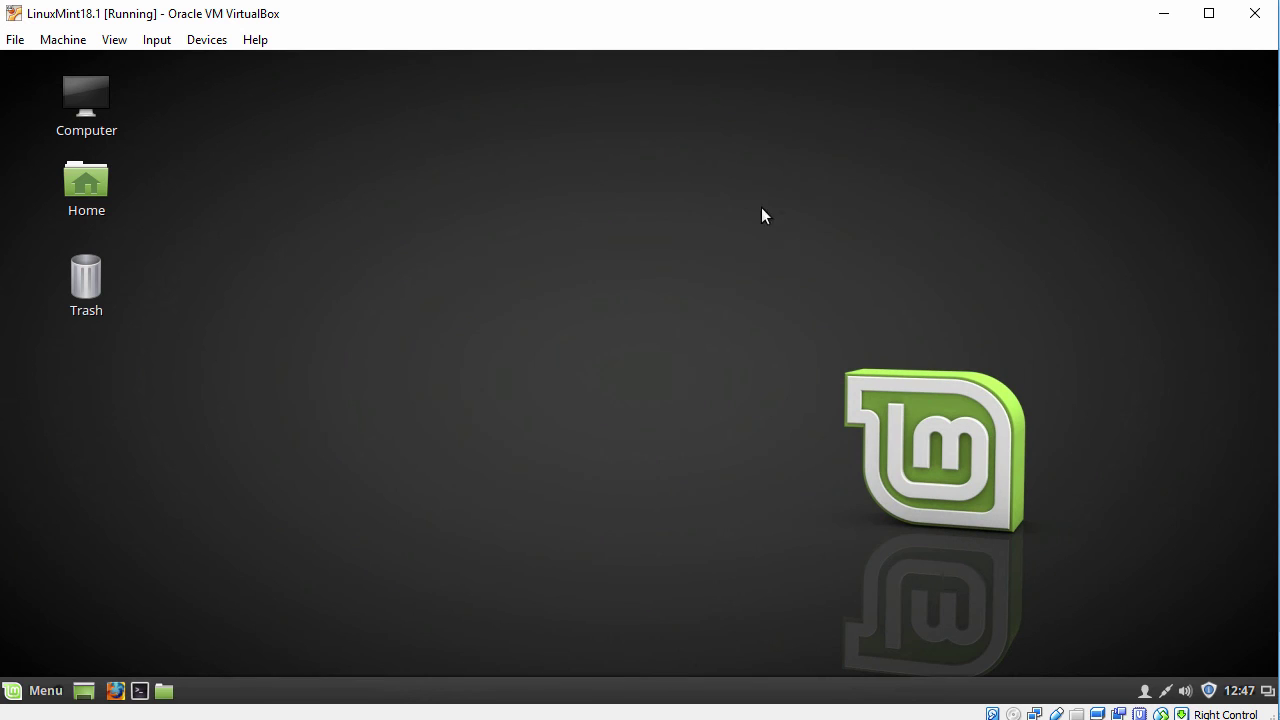
right_click(449, 148)
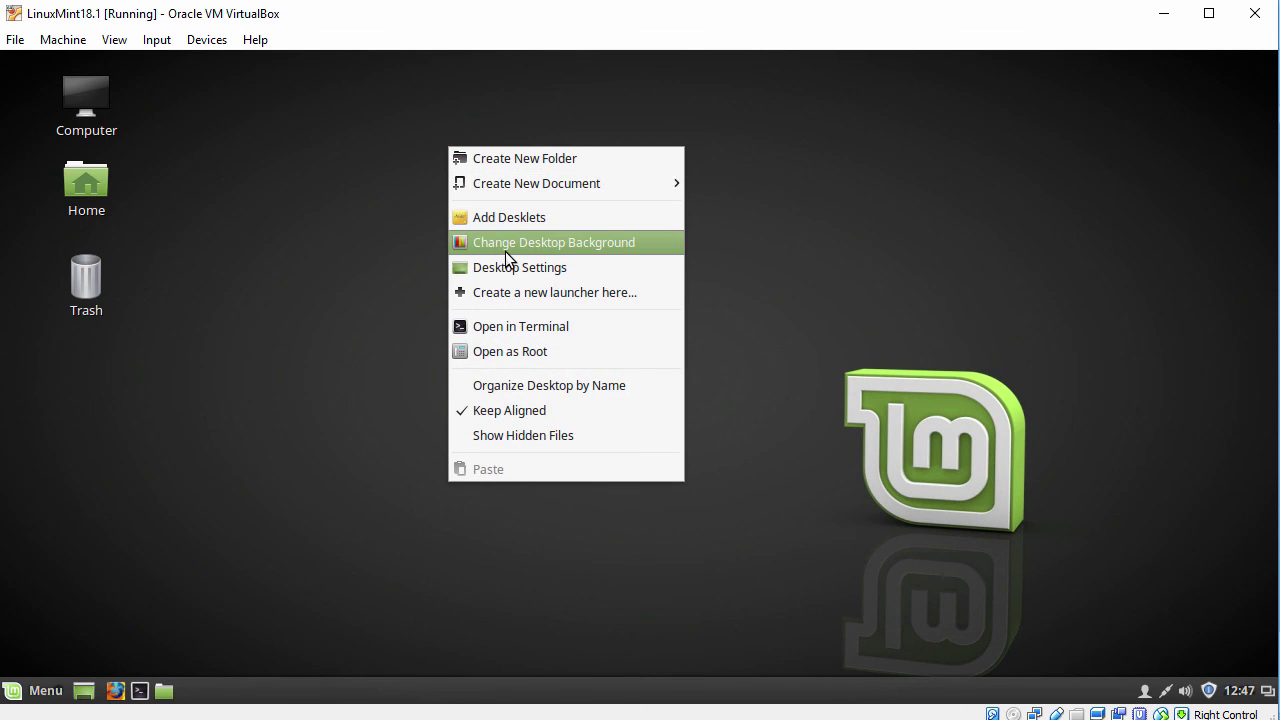
left_click(505, 247)
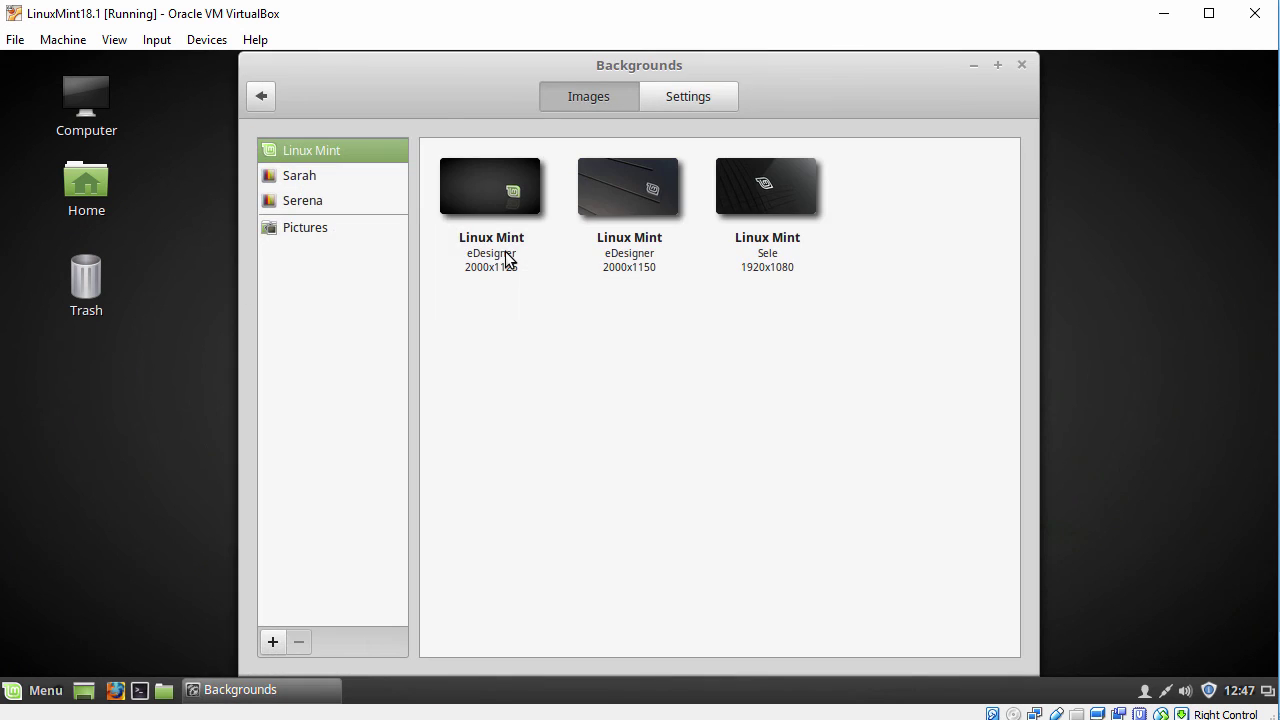
left_click(320, 202)
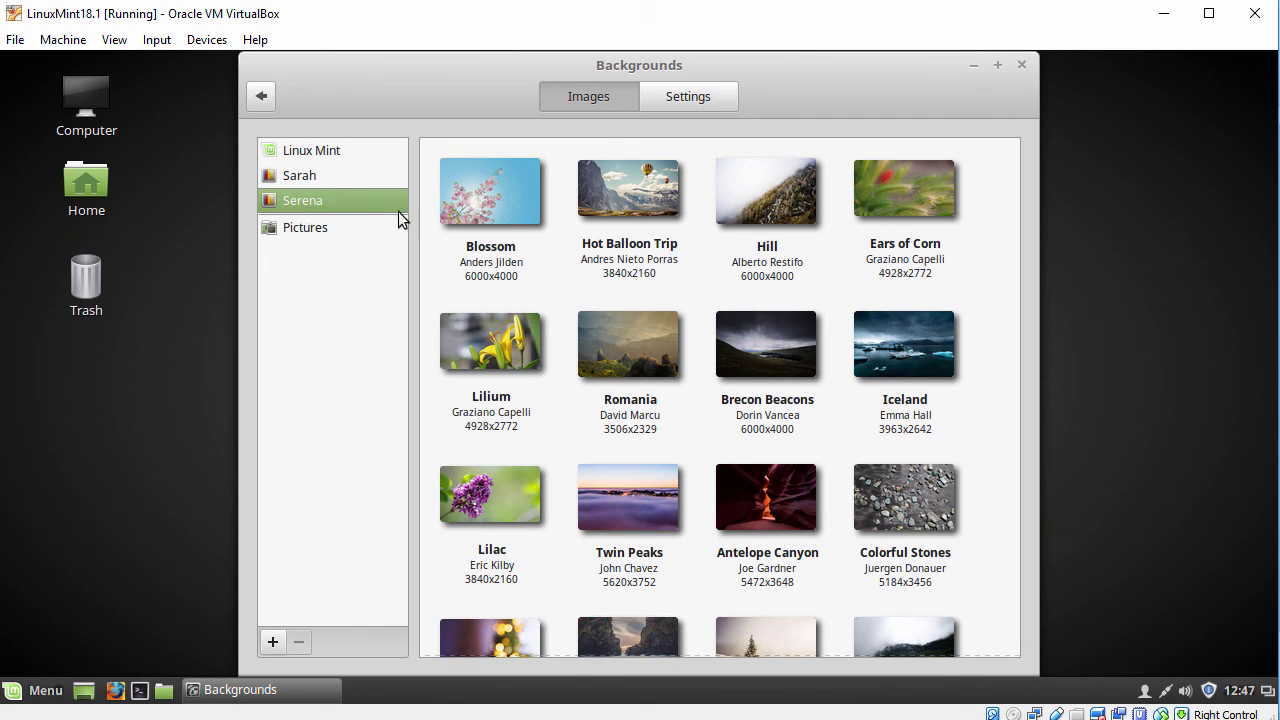
left_click(1021, 65)
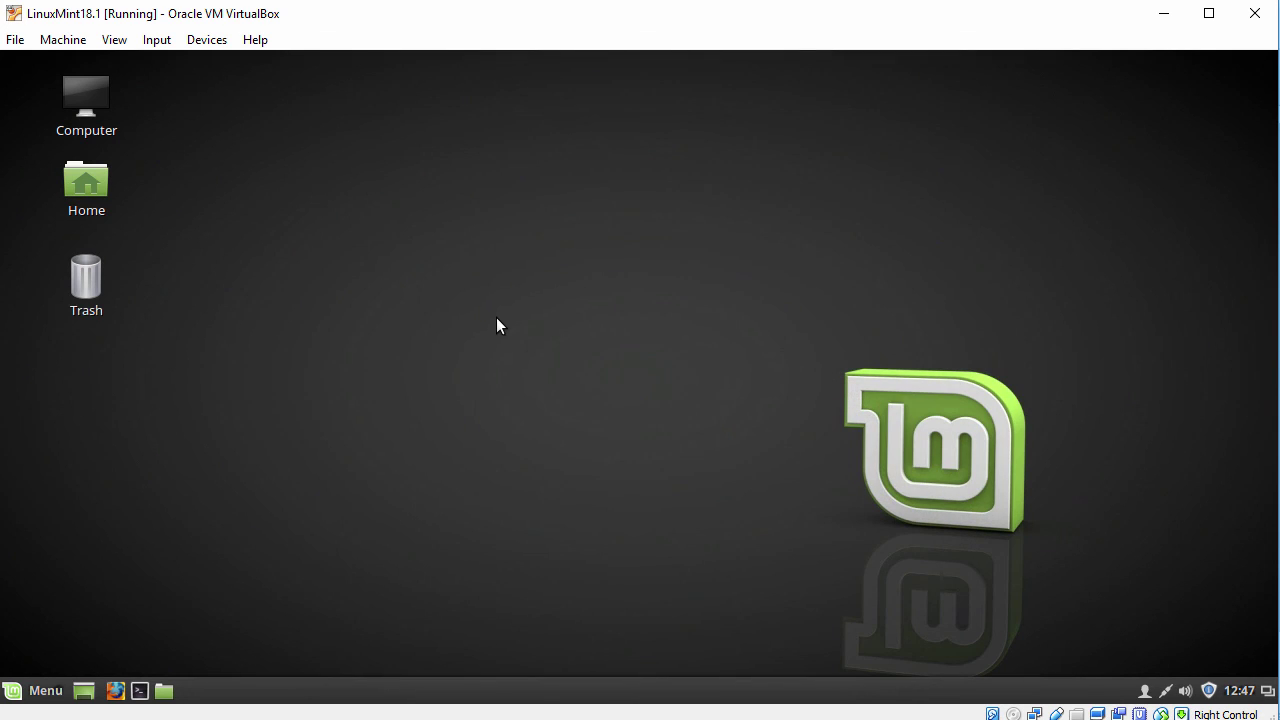
left_click(34, 697)
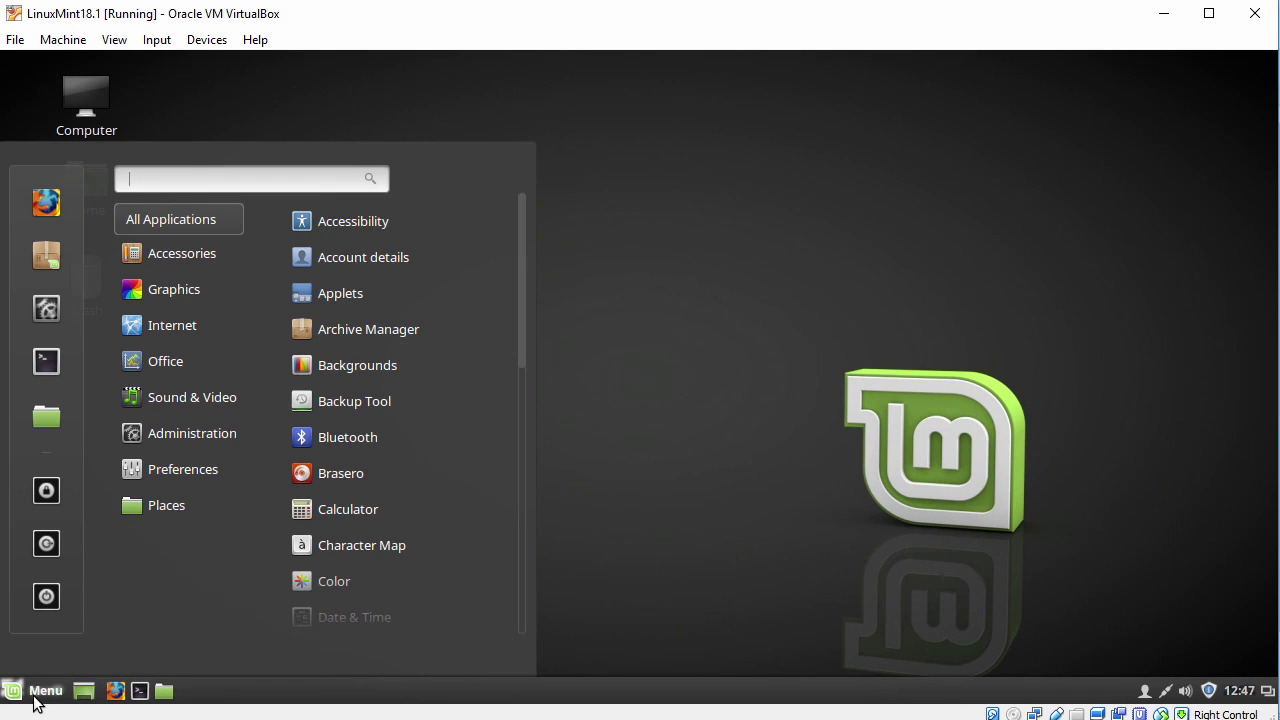
left_click(47, 597)
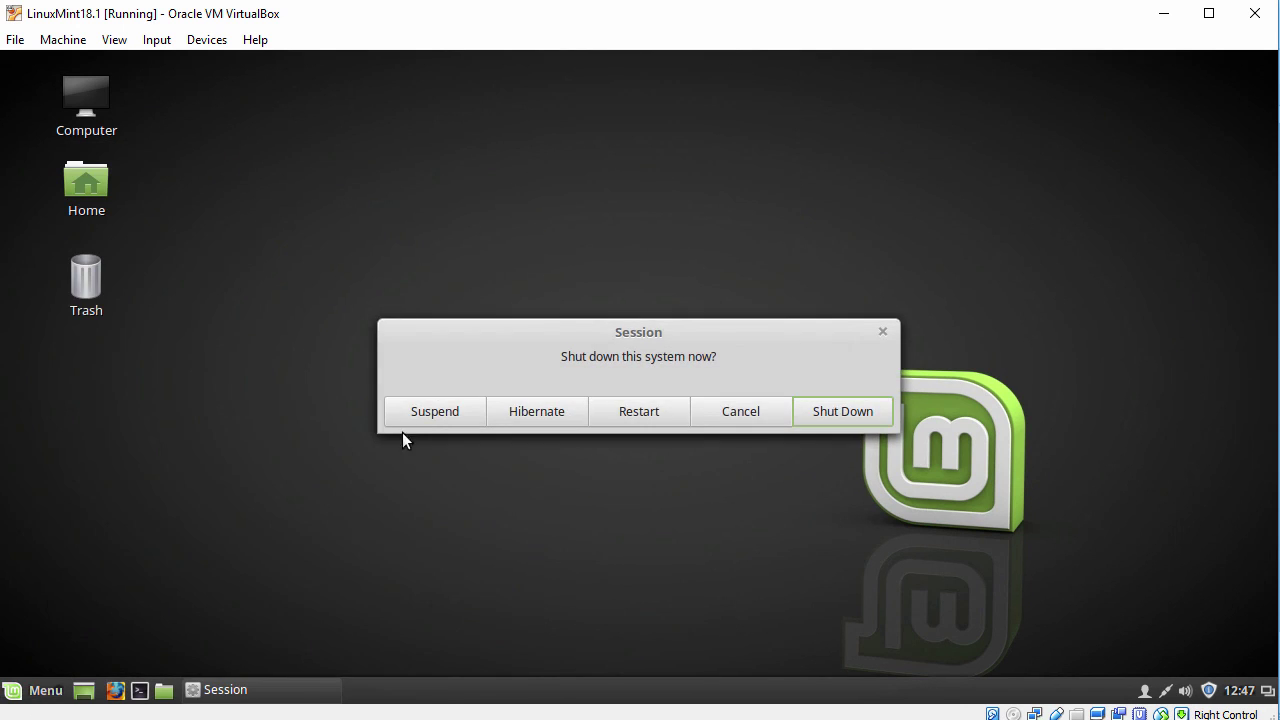
left_click(879, 336)
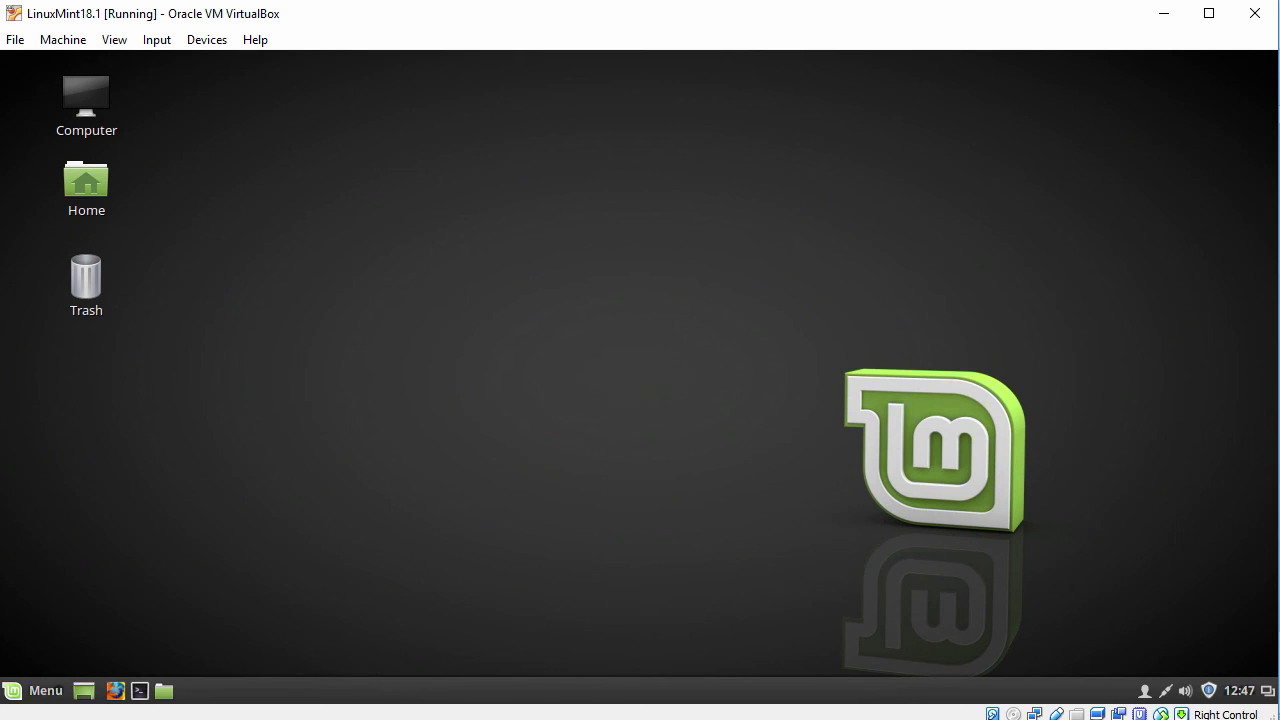